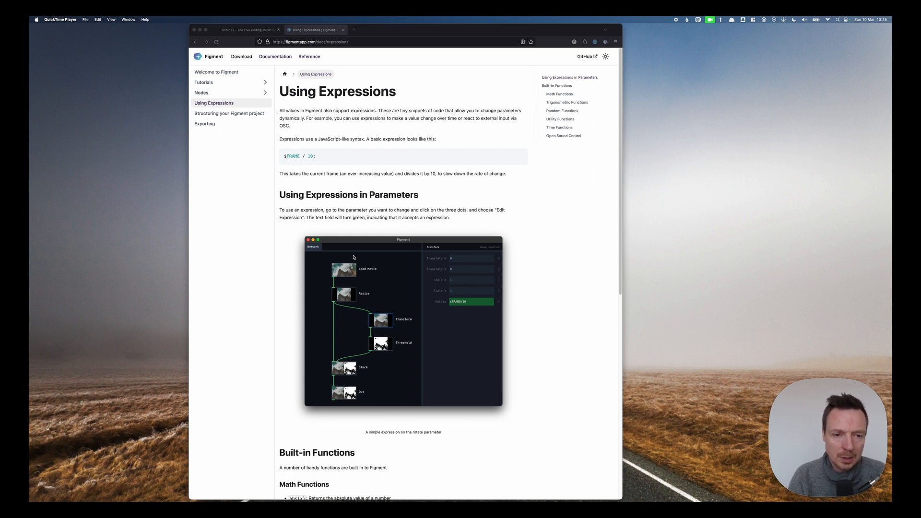
# Launch the Figment app.
pyautogui.press('super+space')
pyautogui.write('figment')
pyautogui.press('Return')
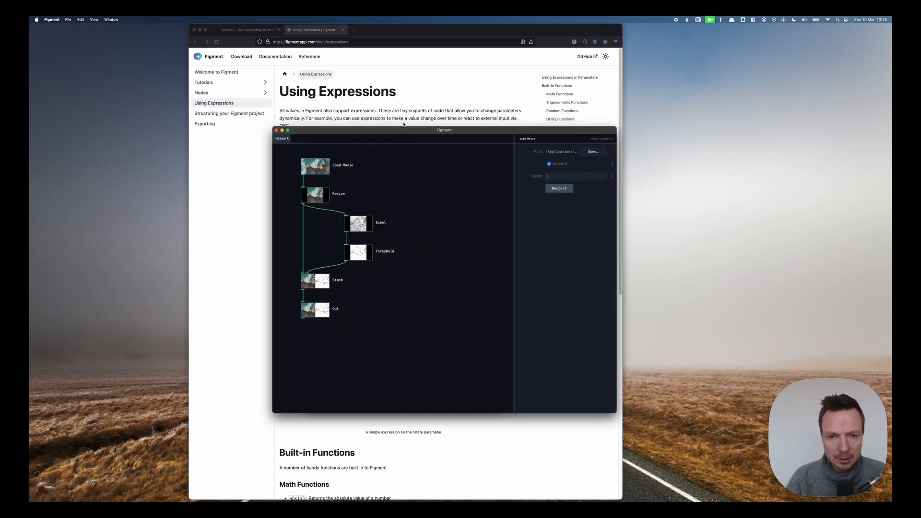
# Read the Using Expressions documentation in the browser, including the built-in functions list.
pyautogui.click(404, 101)
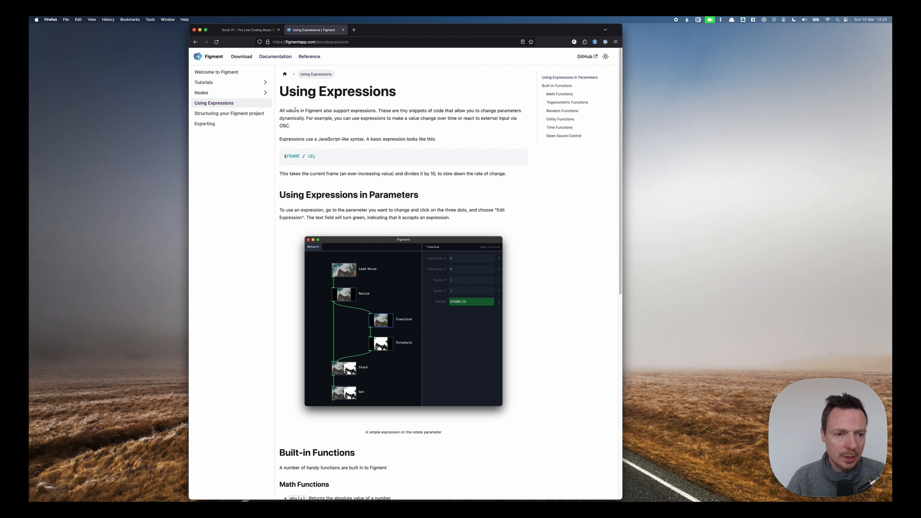
pyautogui.moveTo(296, 111); pyautogui.dragTo(436, 139)
pyautogui.click(350, 169)
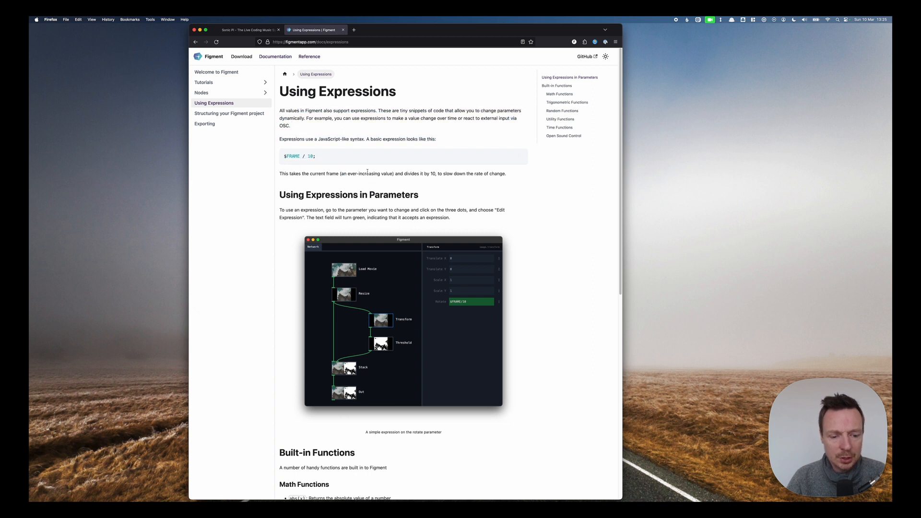
pyautogui.scroll(-5, 367, 171)
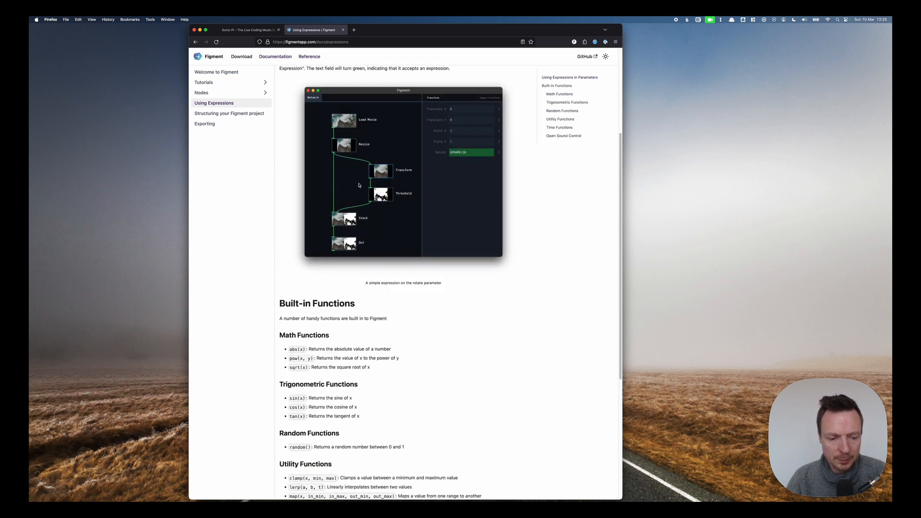
pyautogui.scroll(-3, 359, 185)
pyautogui.scroll(-2, 316, 240)
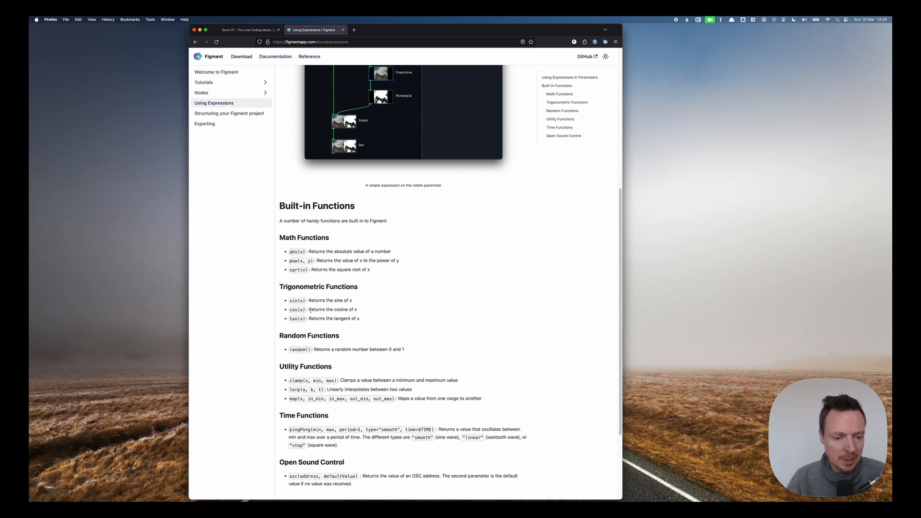
pyautogui.scroll(-2, 310, 296)
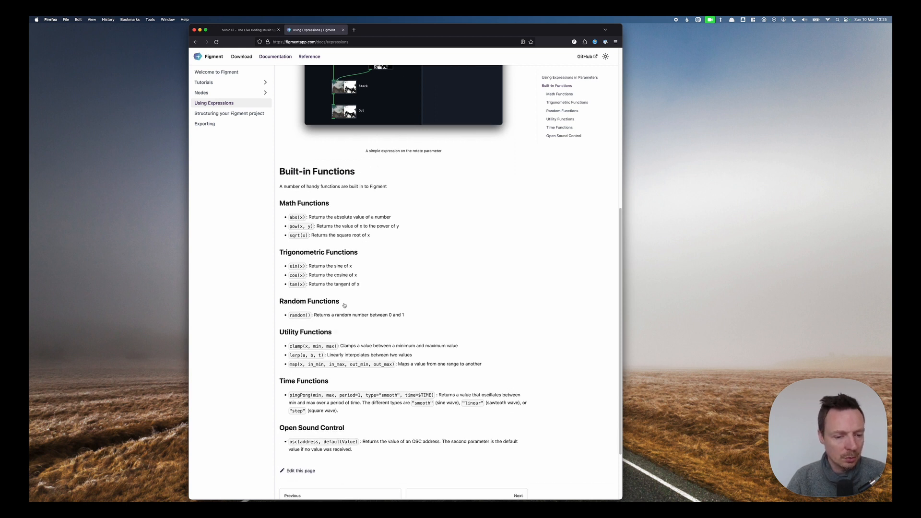
pyautogui.scroll(12, 344, 305)
# Delete the Sobel and Threshold nodes from the Figment network.
pyautogui.press('super+Tab')
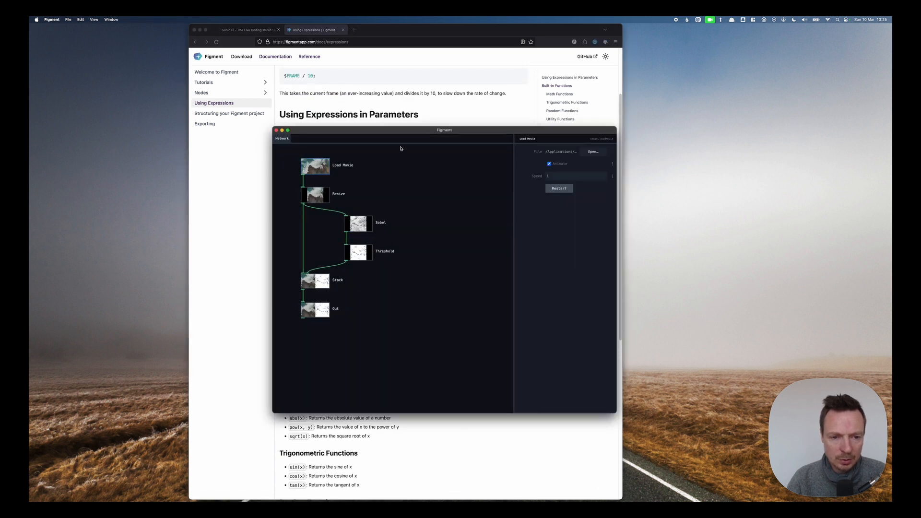
pyautogui.moveTo(381, 131); pyautogui.dragTo(381, 130)
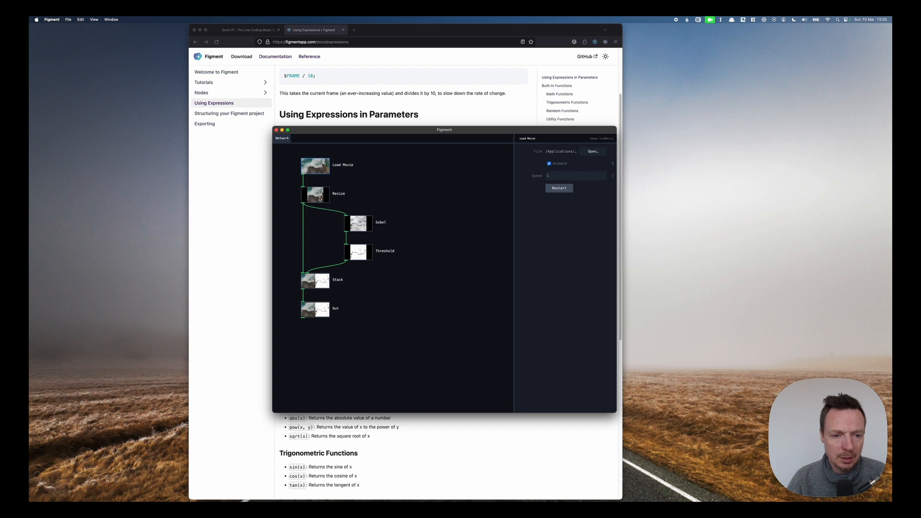
pyautogui.click(317, 198)
pyautogui.click(359, 223)
pyautogui.press('BackSpace')
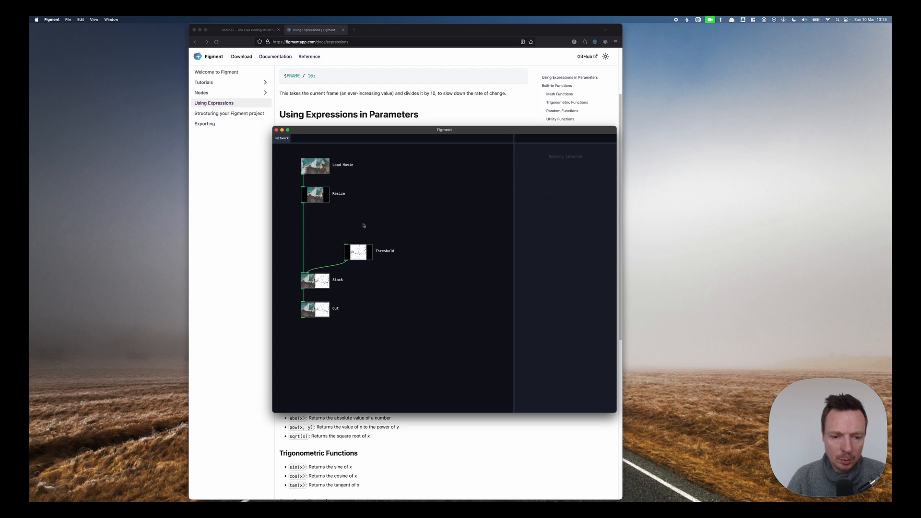
pyautogui.click(356, 250)
pyautogui.press('BackSpace')
# Add a Transform node and connect it between the Resize and Stack nodes.
pyautogui.doubleClick(358, 239)
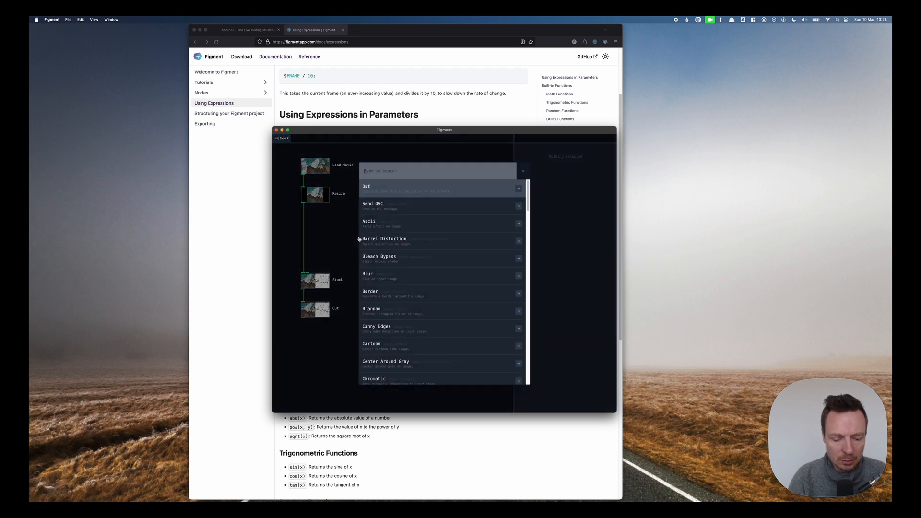
pyautogui.write('transf')
pyautogui.click(374, 205)
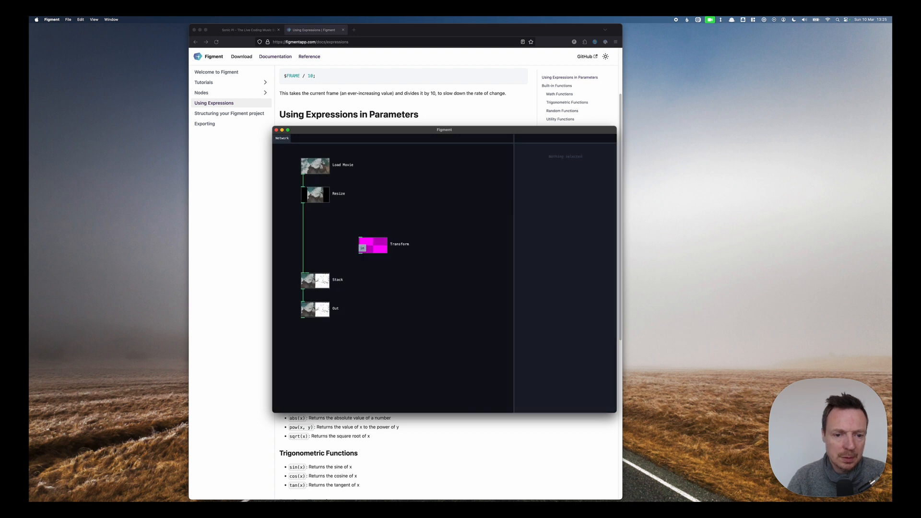
pyautogui.moveTo(303, 205); pyautogui.dragTo(307, 275)
pyautogui.click(373, 245)
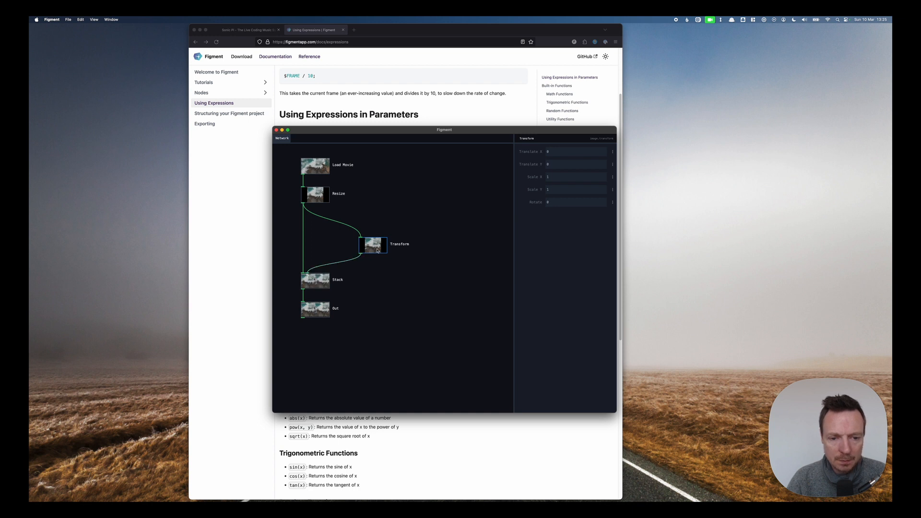
# Scrub the Transform node's translate, scale and rotate values.
pyautogui.scroll(5, 377, 250)
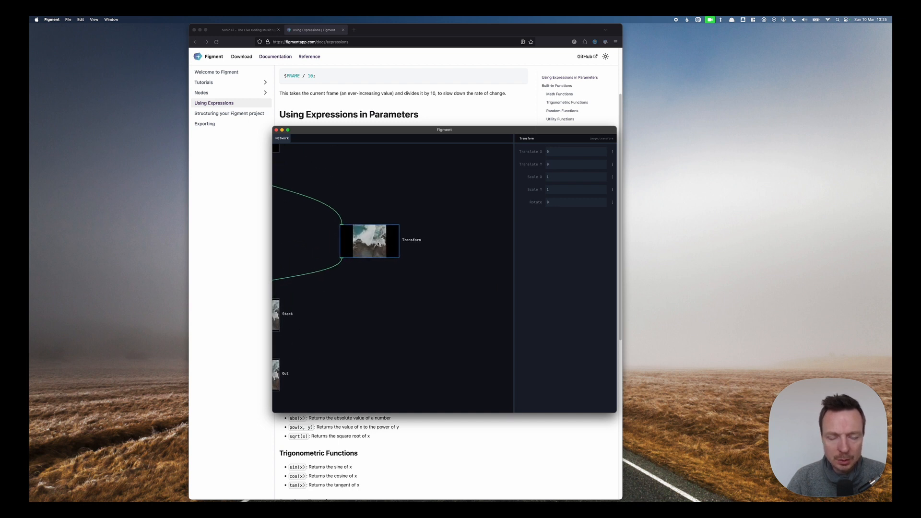
pyautogui.scroll(3, 403, 213)
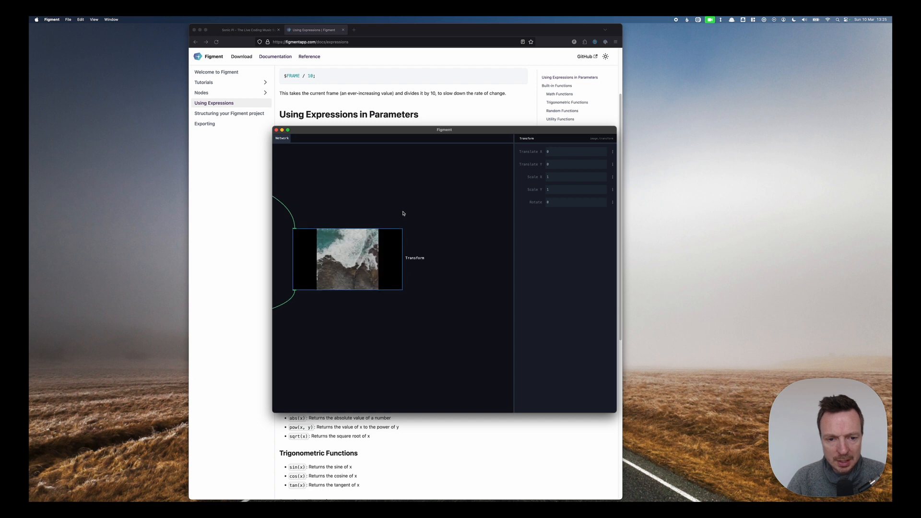
pyautogui.moveTo(425, 202); pyautogui.dragTo(469, 191)
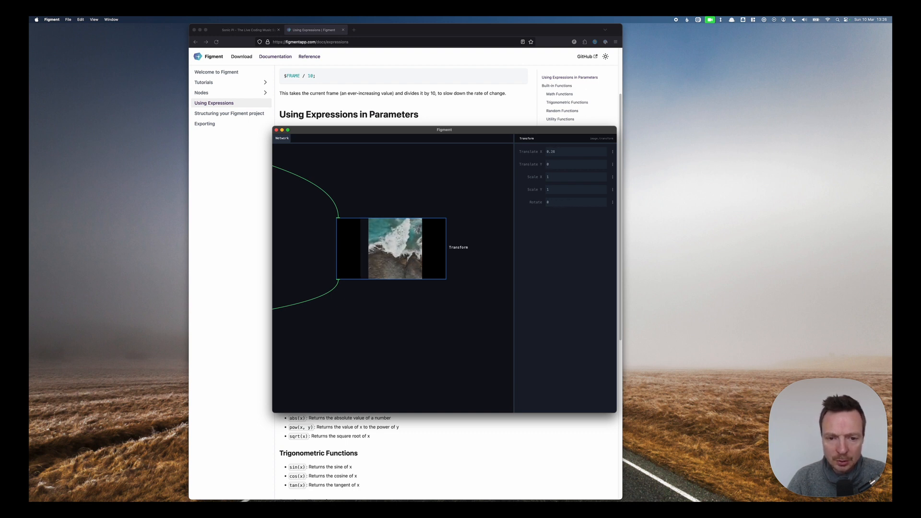
pyautogui.moveTo(595, 152); pyautogui.dragTo(554, 178)
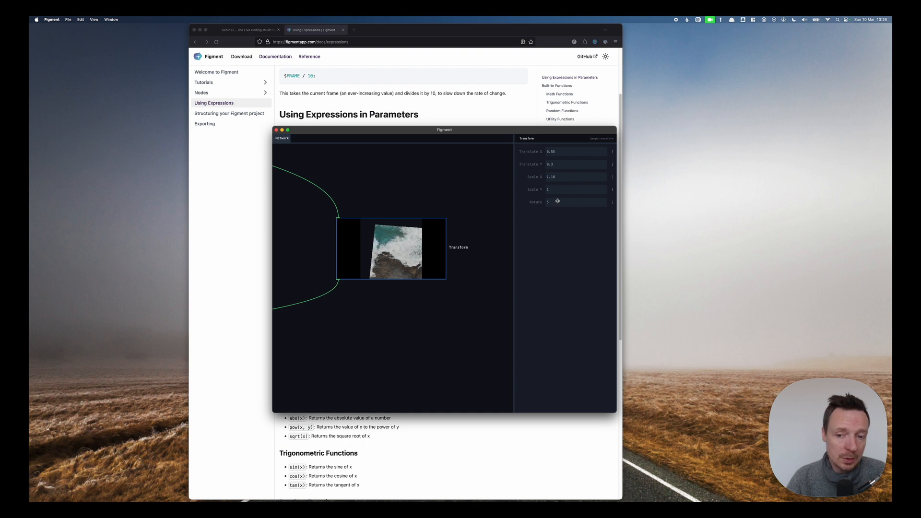
# Revert Translate X, Translate Y and Scale X to their default values.
pyautogui.click(613, 202)
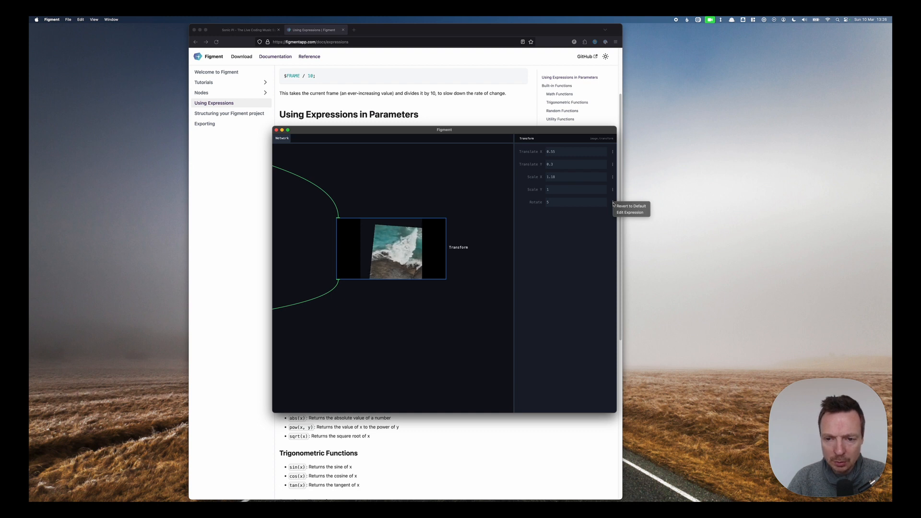
pyautogui.click(613, 152)
pyautogui.click(614, 153)
pyautogui.click(619, 157)
pyautogui.click(613, 165)
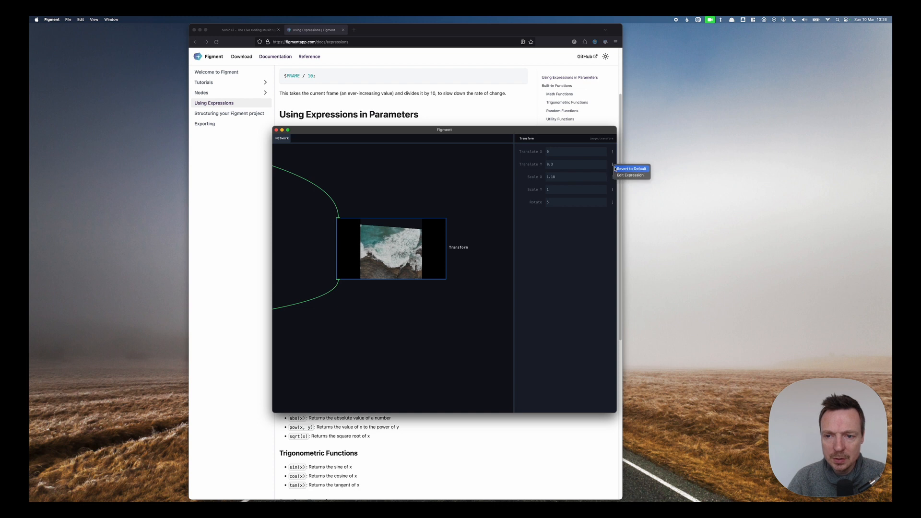
pyautogui.click(619, 169)
pyautogui.click(612, 177)
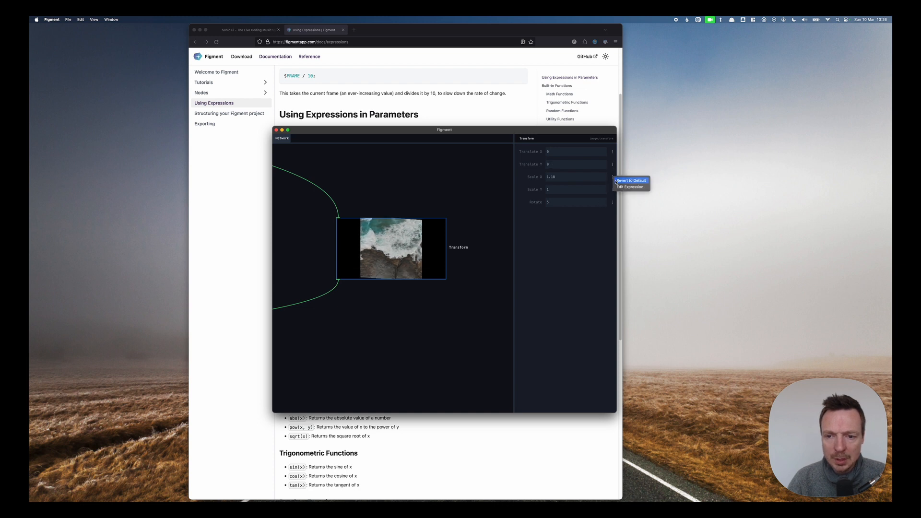
pyautogui.click(624, 179)
# Switch the Rotate parameter to an expression and set it to $FRAME.
pyautogui.click(613, 202)
pyautogui.click(630, 210)
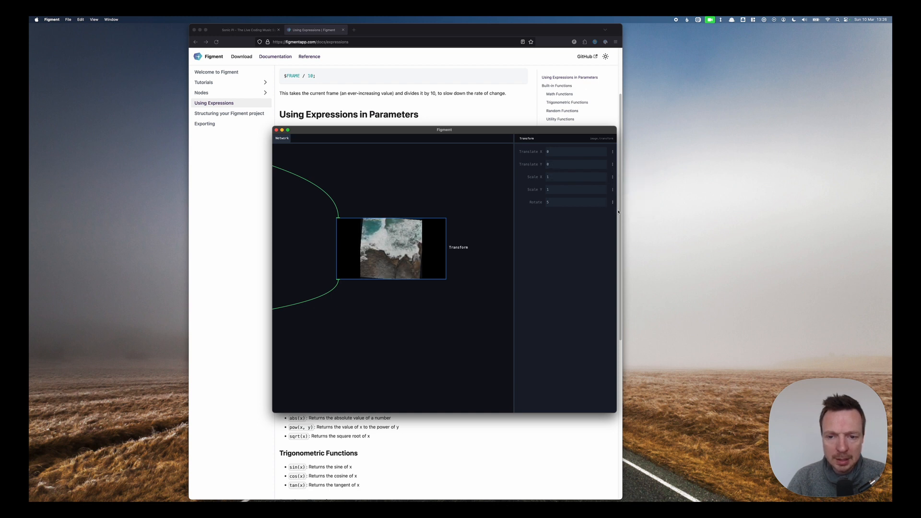
pyautogui.click(561, 204)
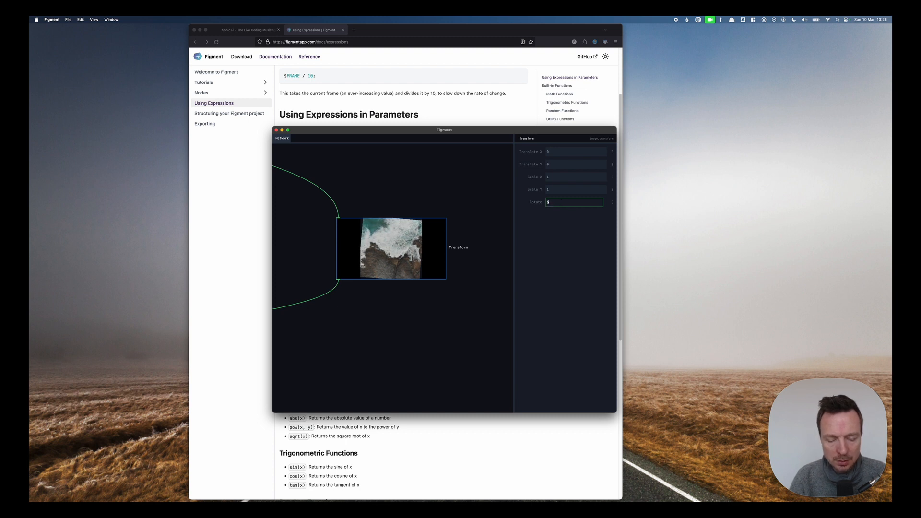
pyautogui.press('Return')
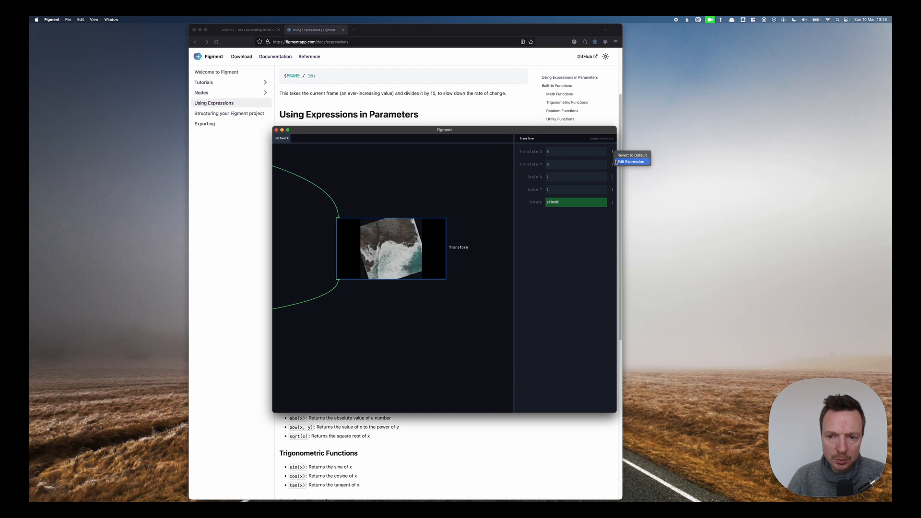
# Give Translate X the expression $FRAME % 2.
pyautogui.click(570, 151)
pyautogui.write('$FRA')
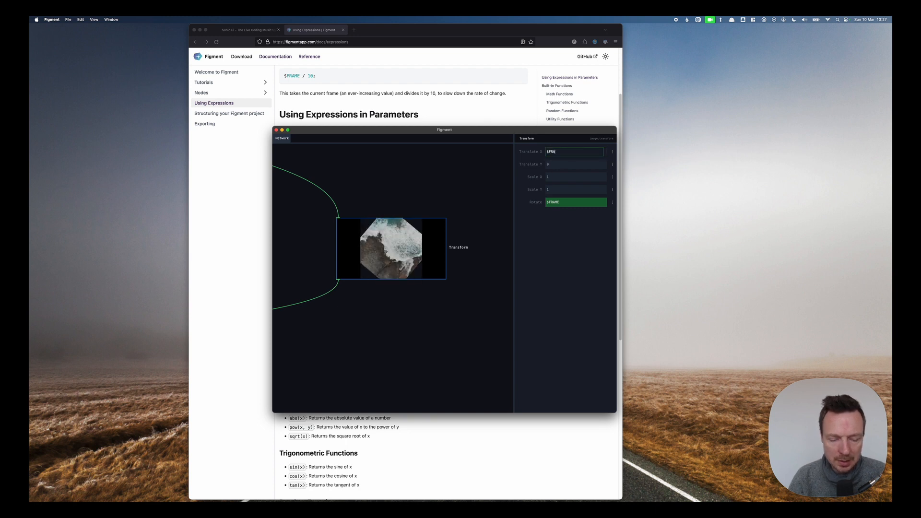
pyautogui.write('ME')
pyautogui.press('Return')
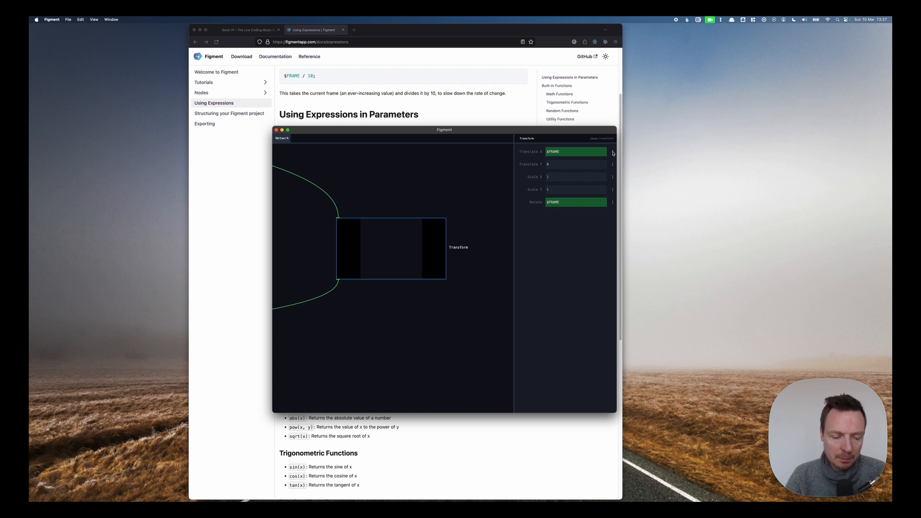
pyautogui.click(568, 152)
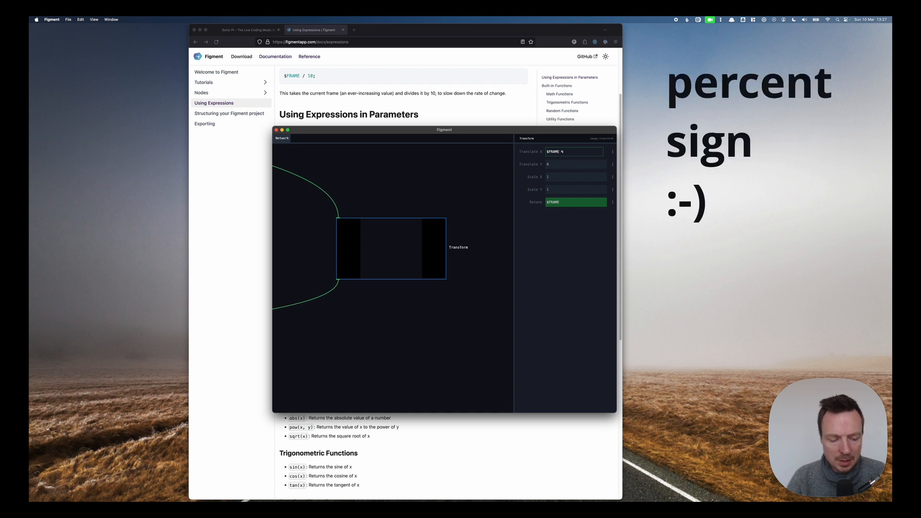
pyautogui.press('Return')
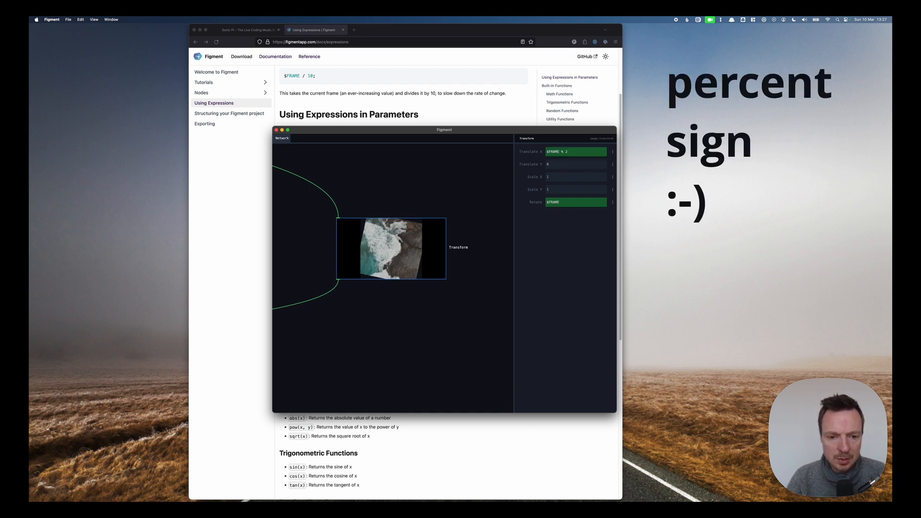
# Change Translate X's expression to $TIME % 2.
pyautogui.click(570, 153)
pyautogui.click(571, 152)
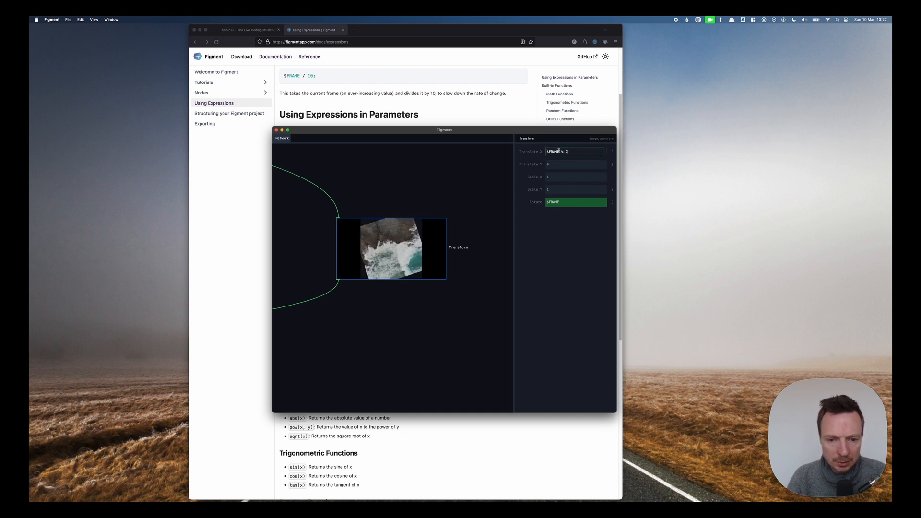
pyautogui.doubleClick(555, 152)
pyautogui.write('TIME')
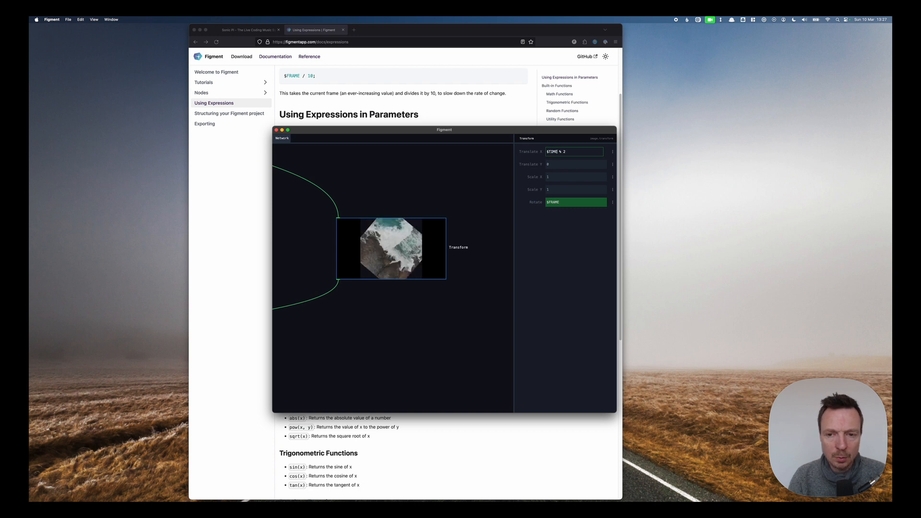
pyautogui.press('Return')
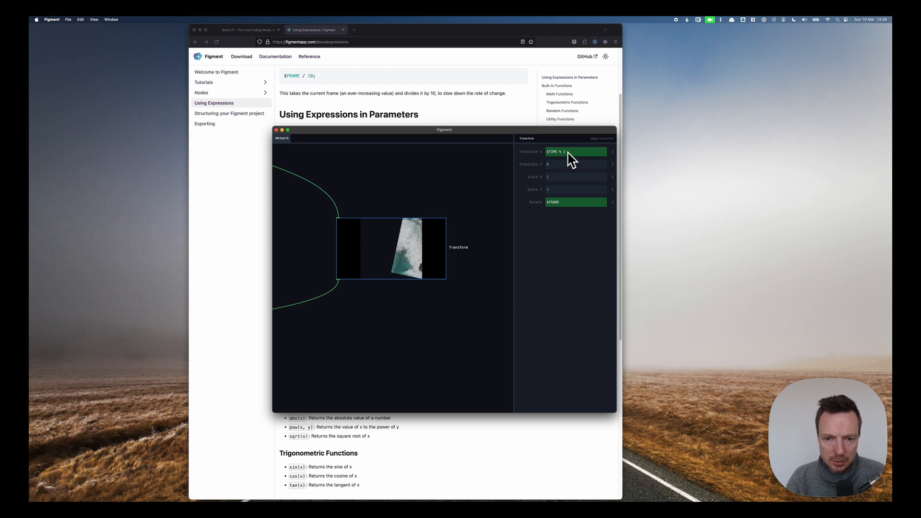
# Check the pingPong function in the docs and replace Translate X's expression with pingPong(-2, 2).
pyautogui.moveTo(518, 131); pyautogui.dragTo(547, 136)
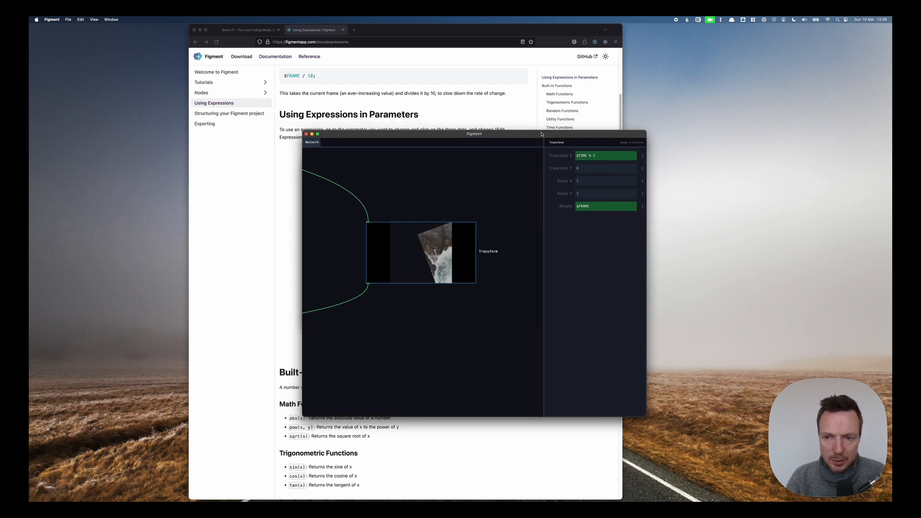
pyautogui.click(465, 110)
pyautogui.scroll(-2, 486, 227)
pyautogui.scroll(-3, 486, 226)
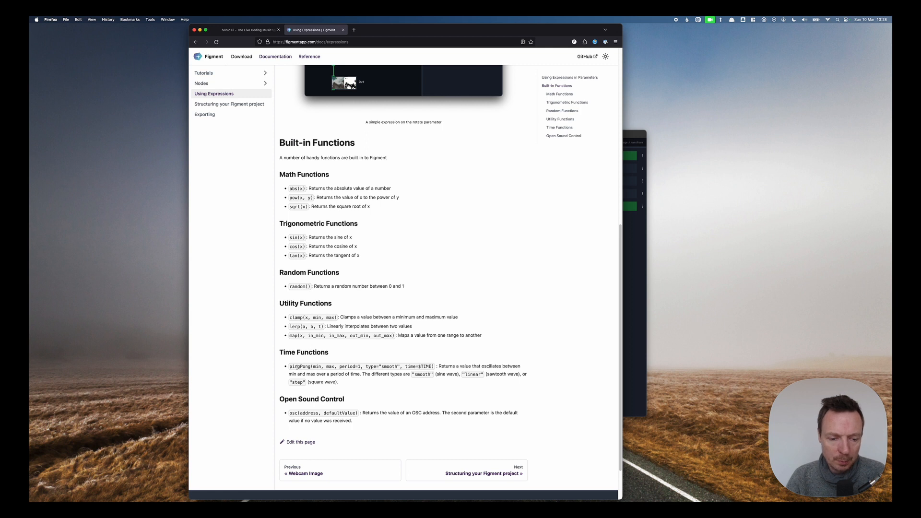
pyautogui.click(632, 333)
pyautogui.click(603, 156)
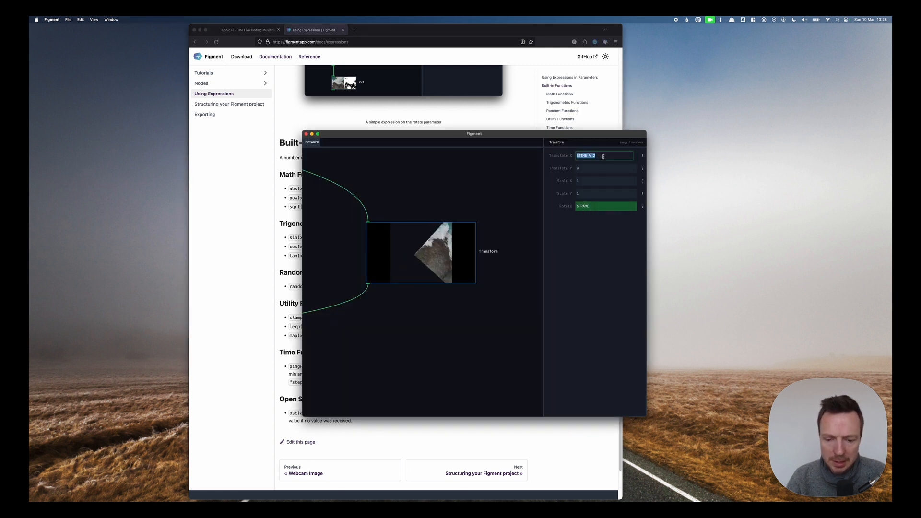
pyautogui.write('pingPong(-2')
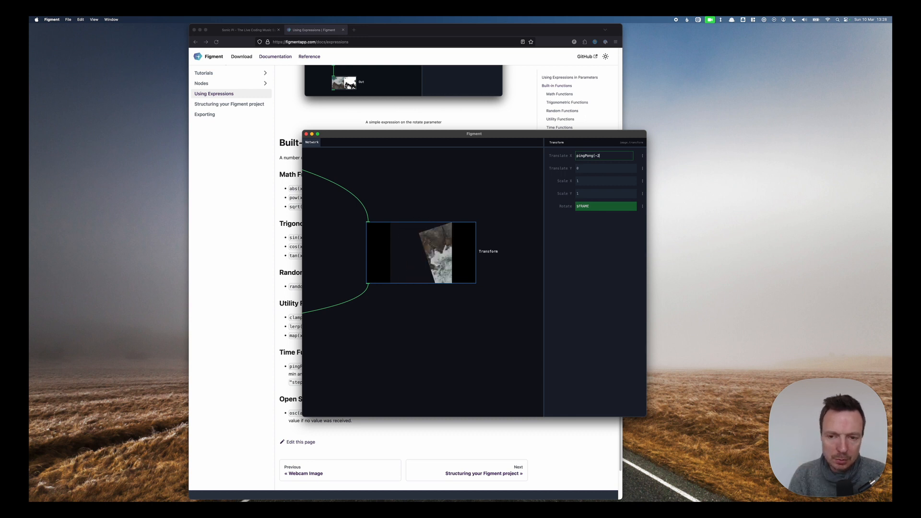
pyautogui.write(', 2)')
pyautogui.press('Return')
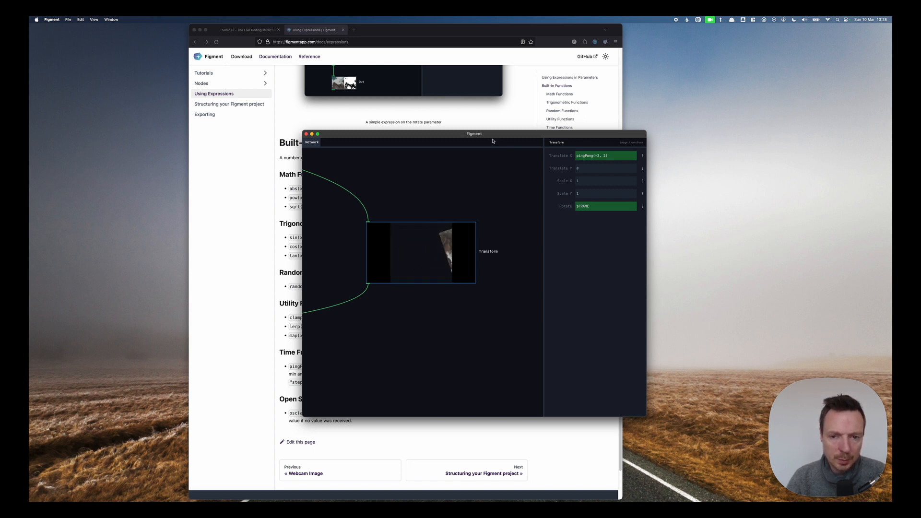
pyautogui.moveTo(493, 141); pyautogui.dragTo(497, 85)
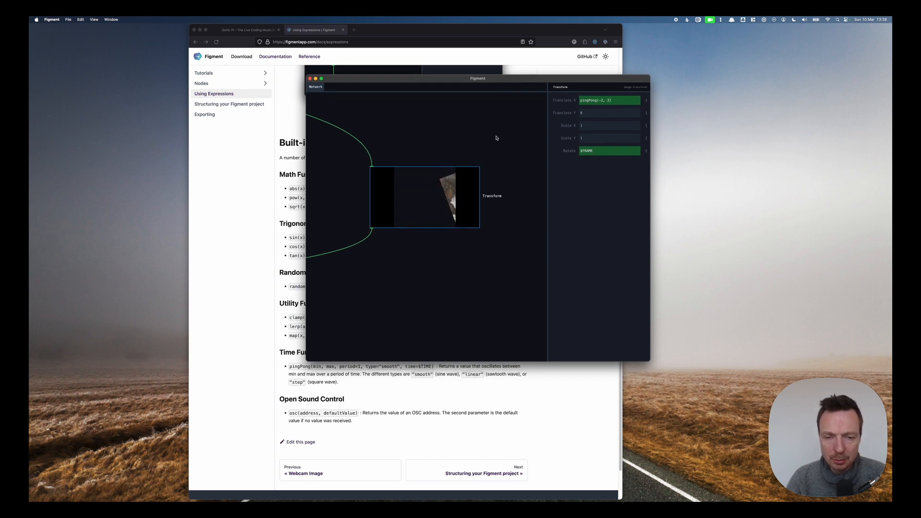
# Add a period of 5 as the third argument of Translate X's pingPong expression.
pyautogui.click(615, 101)
pyautogui.write(', ')
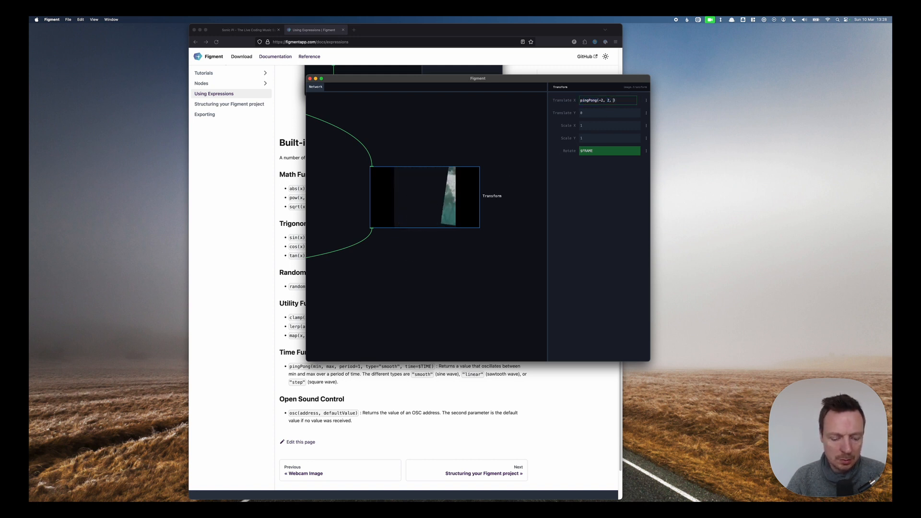
pyautogui.write('5')
pyautogui.press('Return')
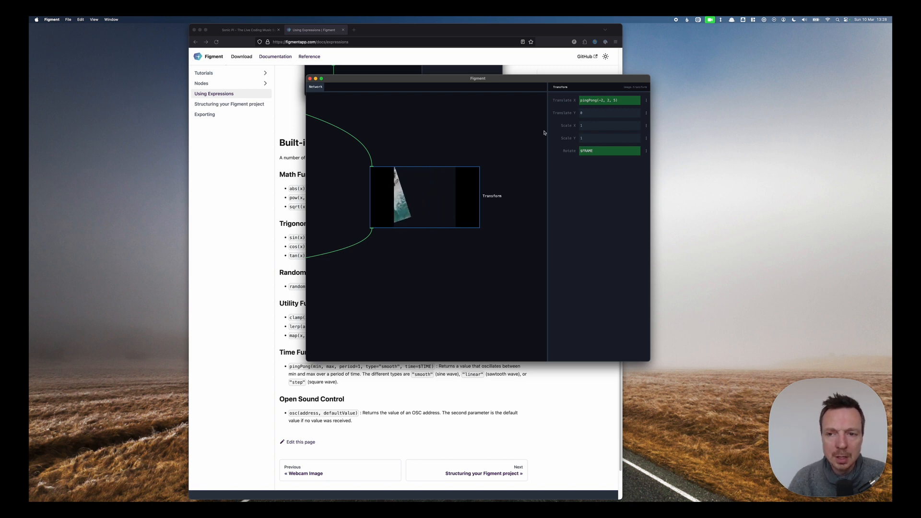
# Add "linear" as the wave type argument to Translate X's pingPong expression.
pyautogui.click(617, 99)
pyautogui.click(618, 100)
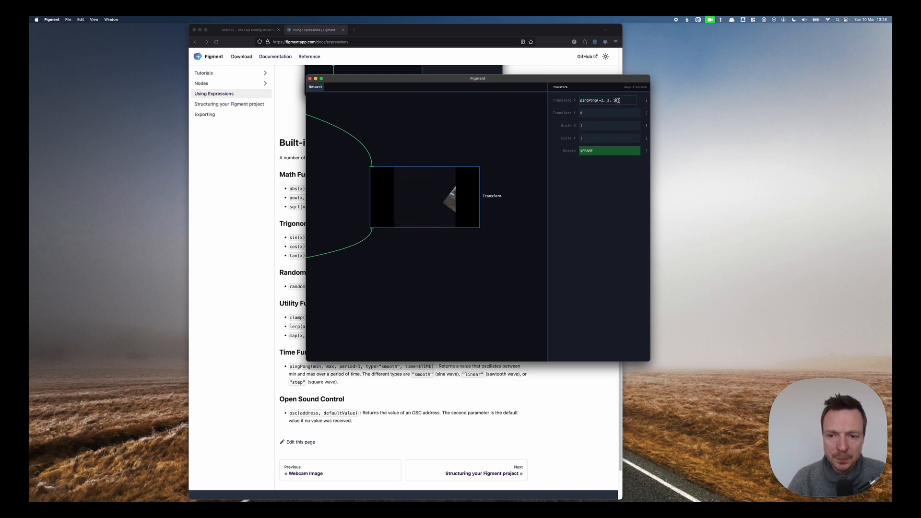
pyautogui.write('ear")')
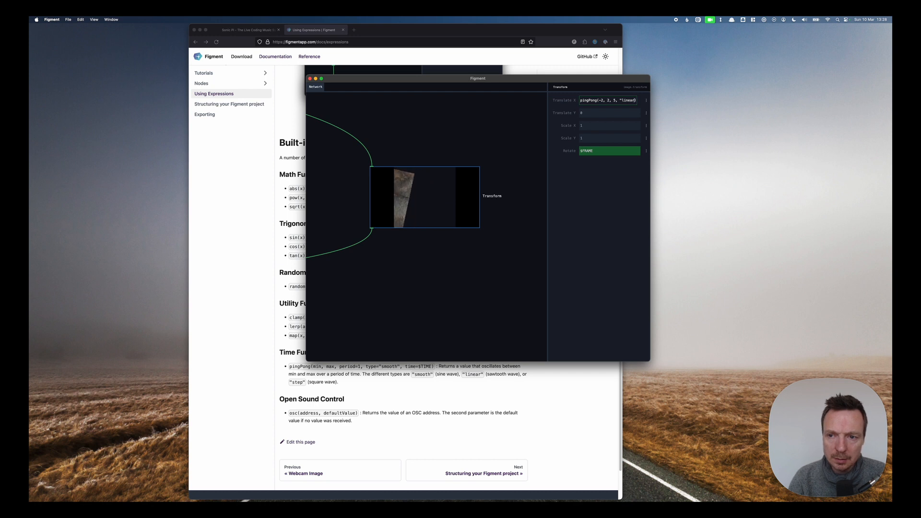
pyautogui.press('Return')
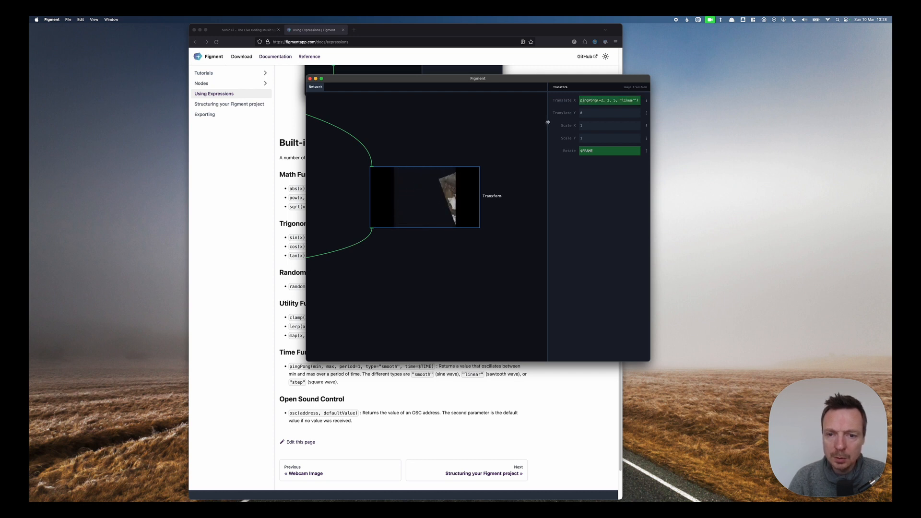
# Widen the parameter panel and change the pingPong wave type in Translate X to "step".
pyautogui.moveTo(548, 124); pyautogui.dragTo(513, 123)
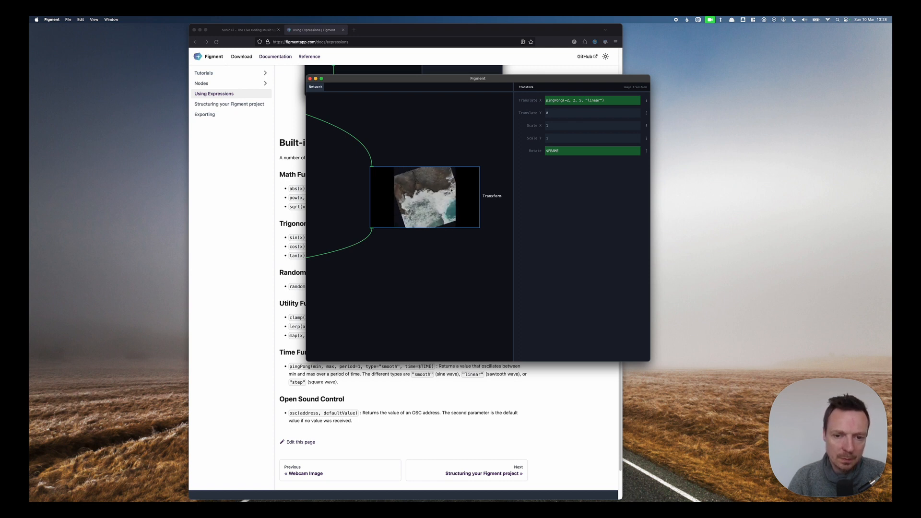
pyautogui.click(601, 100)
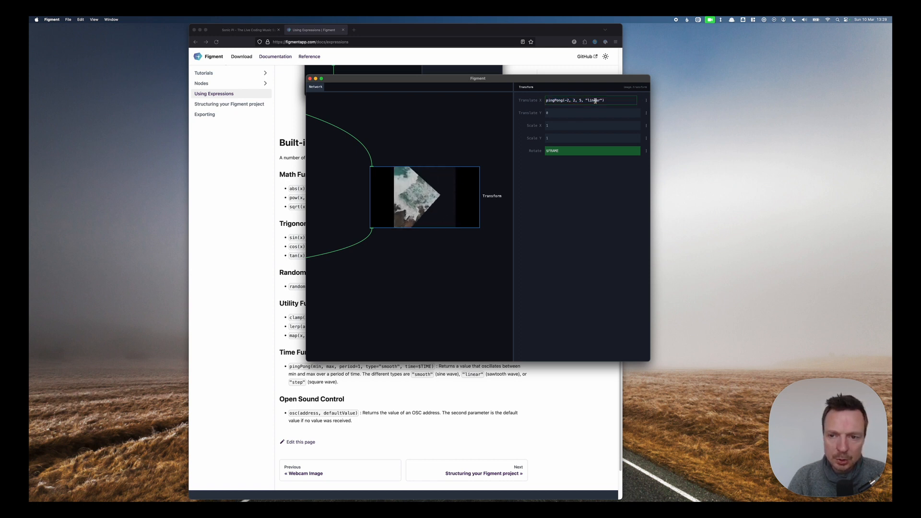
pyautogui.doubleClick(595, 100)
pyautogui.write('step')
pyautogui.press('Return')
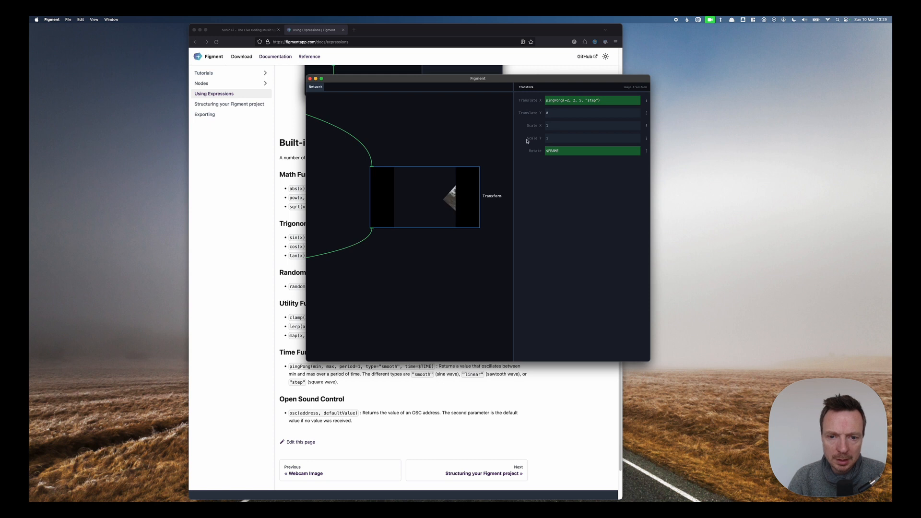
# Change the pingPong range in Translate X to -1 and 1, giving pingPong(-1, 1, 5, "step").
pyautogui.click(568, 100)
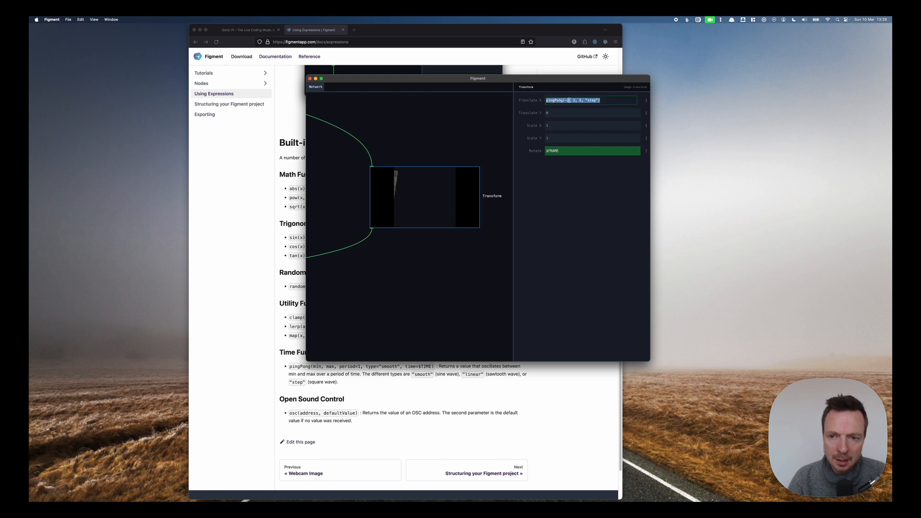
pyautogui.doubleClick(573, 100)
pyautogui.write('1')
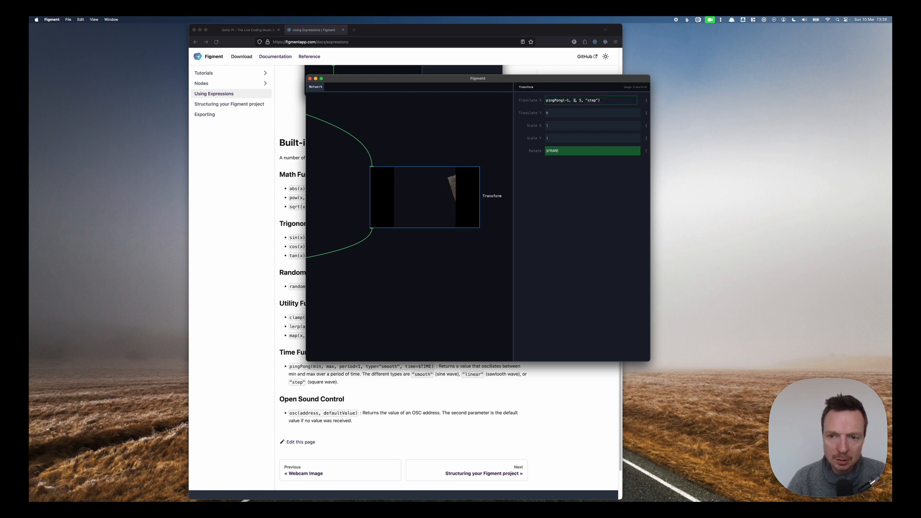
pyautogui.press('Return')
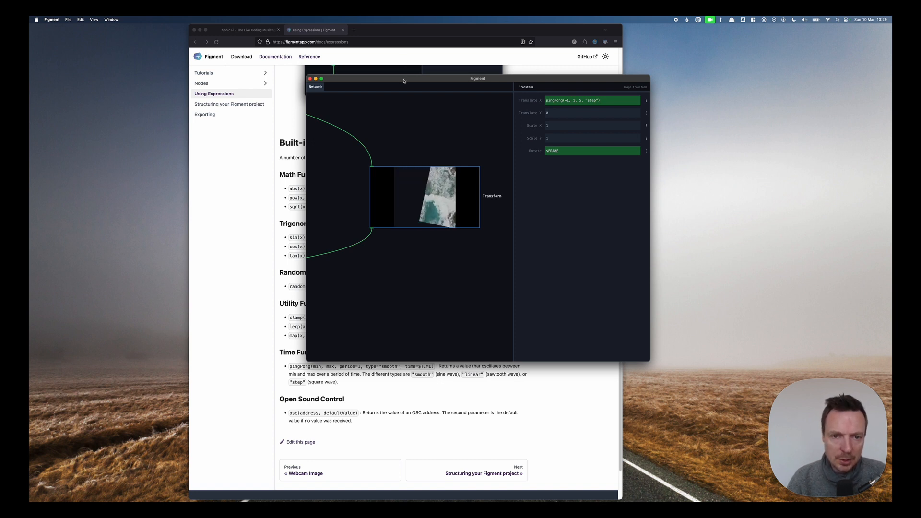
# Replace Translate X's expression with random().
pyautogui.moveTo(403, 81); pyautogui.dragTo(480, 85)
pyautogui.click(649, 105)
pyautogui.write('random()')
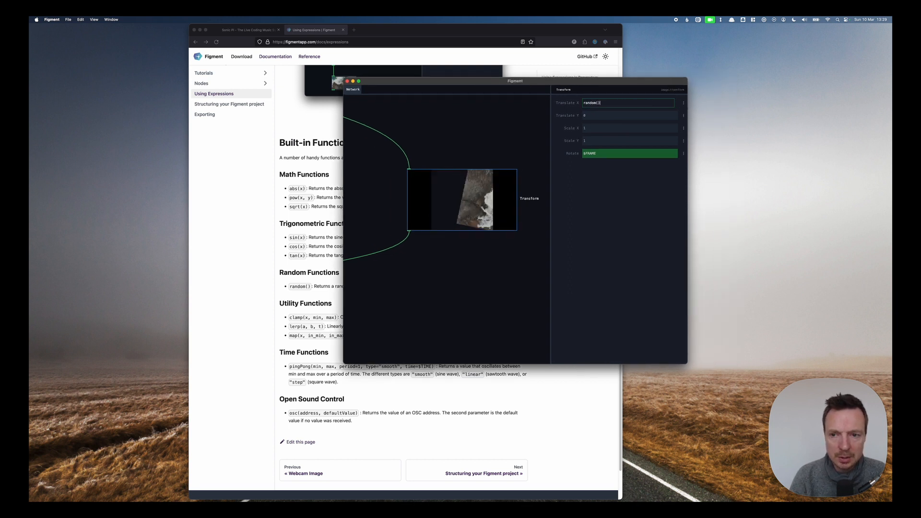
pyautogui.press('Return')
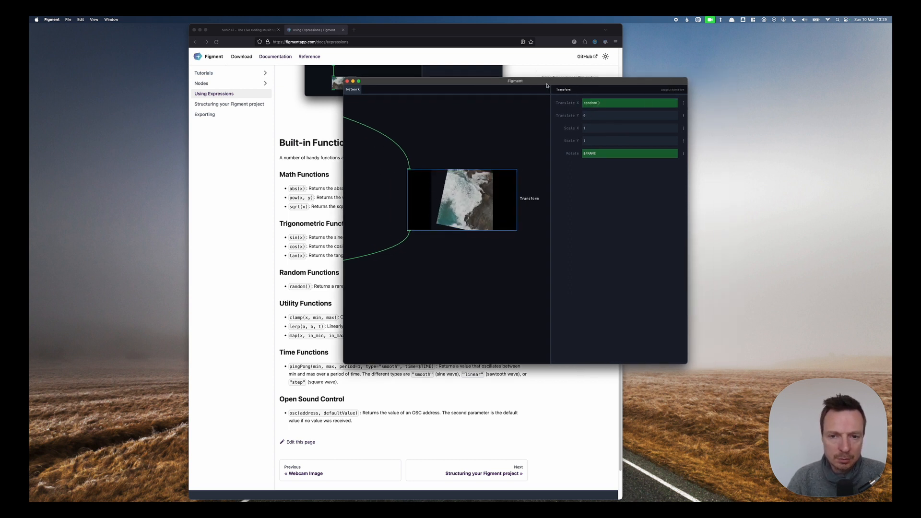
# Change Translate X's expression to random() * 2.
pyautogui.moveTo(458, 195); pyautogui.dragTo(421, 193)
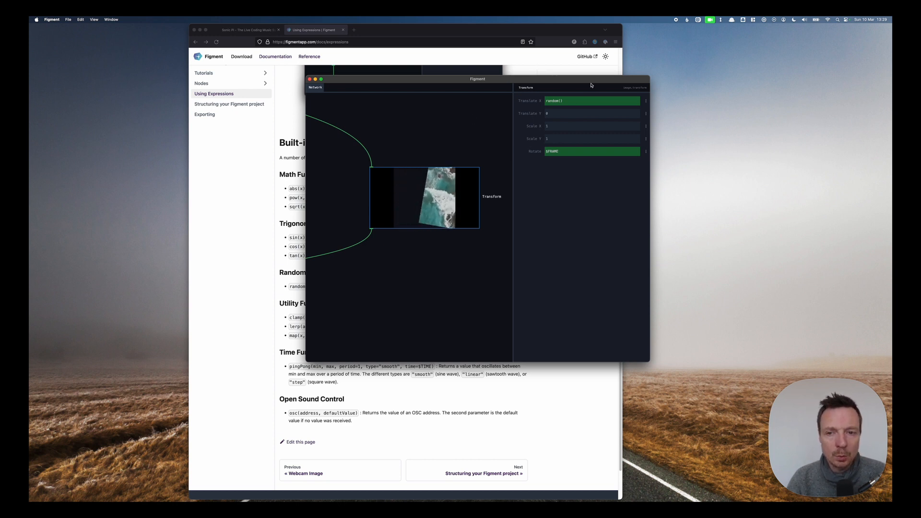
pyautogui.click(584, 101)
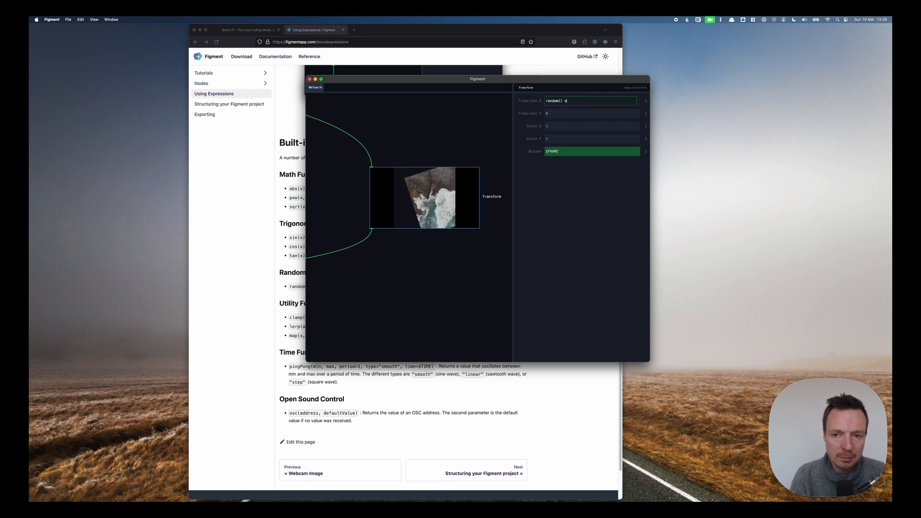
pyautogui.press('Return')
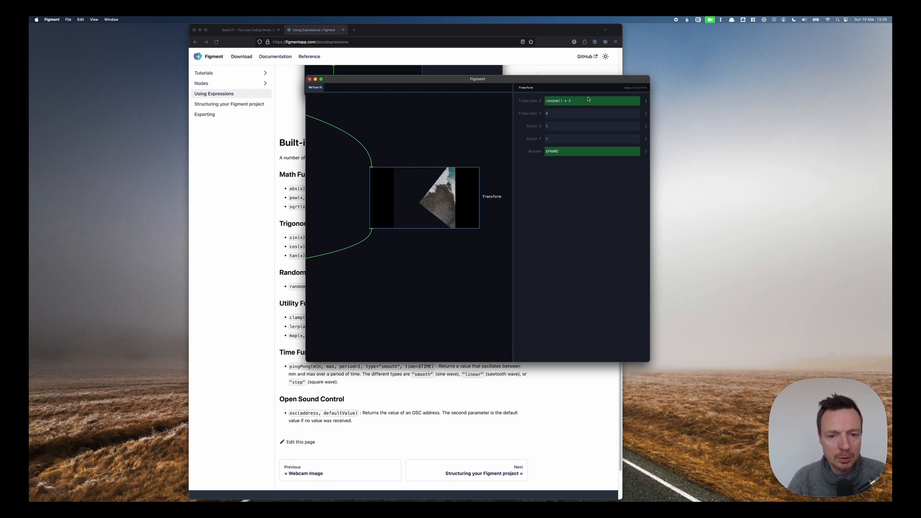
# Revert Translate X to its default value, removing its expression.
pyautogui.click(646, 101)
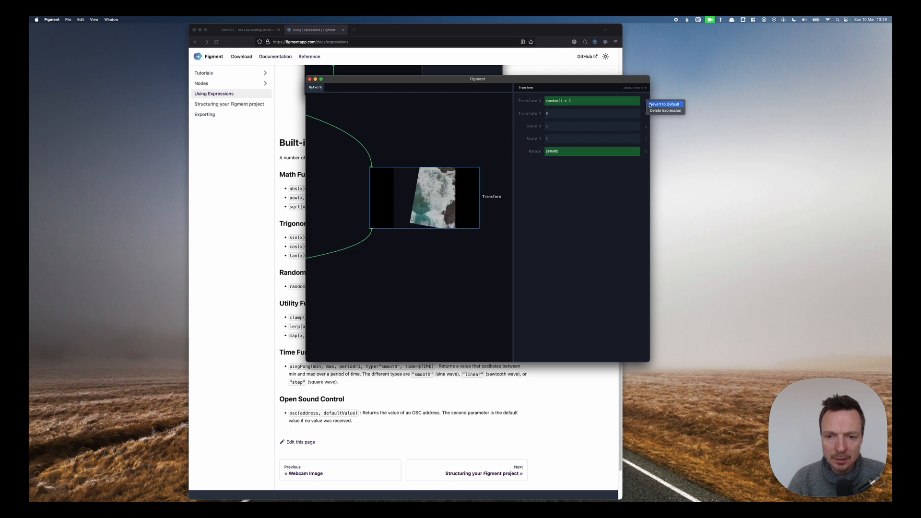
pyautogui.click(650, 105)
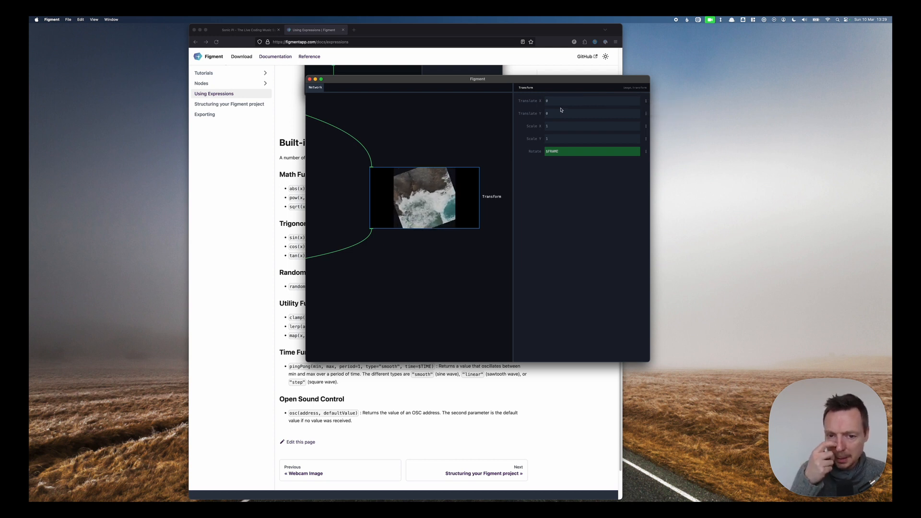
pyautogui.moveTo(519, 80); pyautogui.dragTo(503, 80)
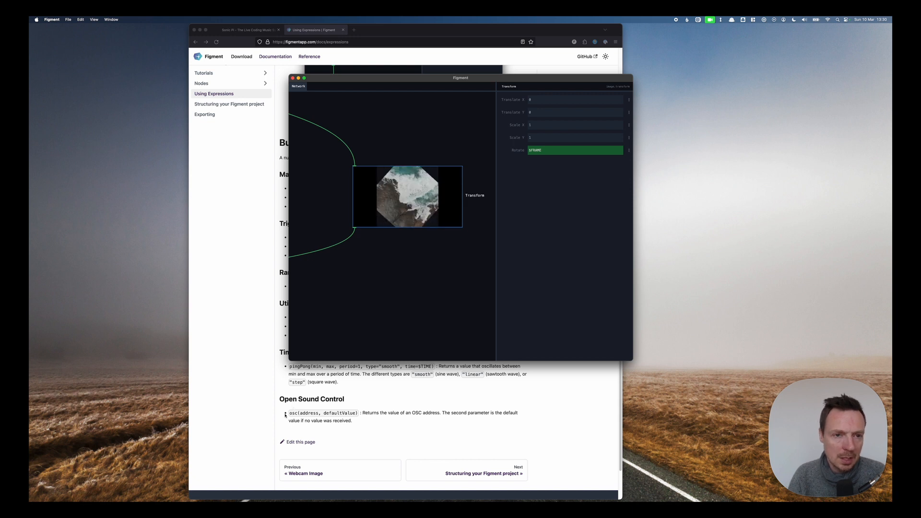
# Switch to the Sonic Pi website tab and browse its homepage.
pyautogui.click(246, 28)
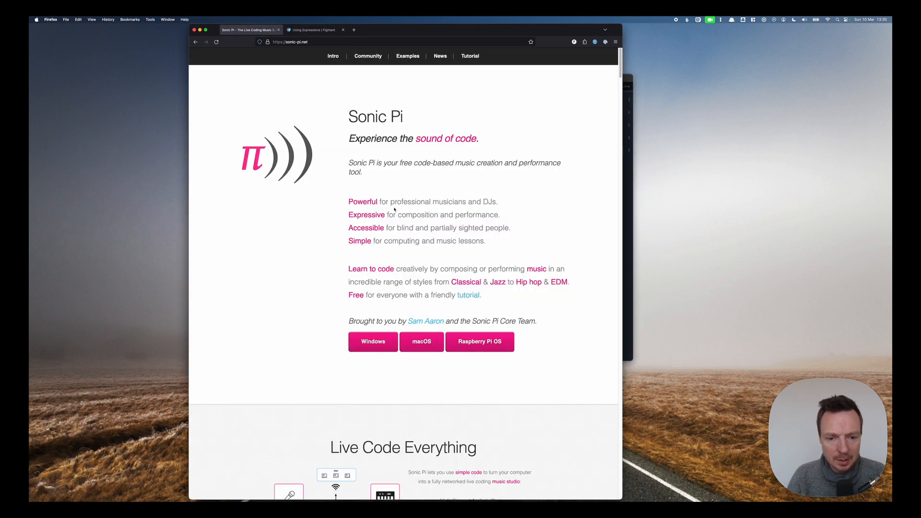
pyautogui.scroll(-10, 391, 192)
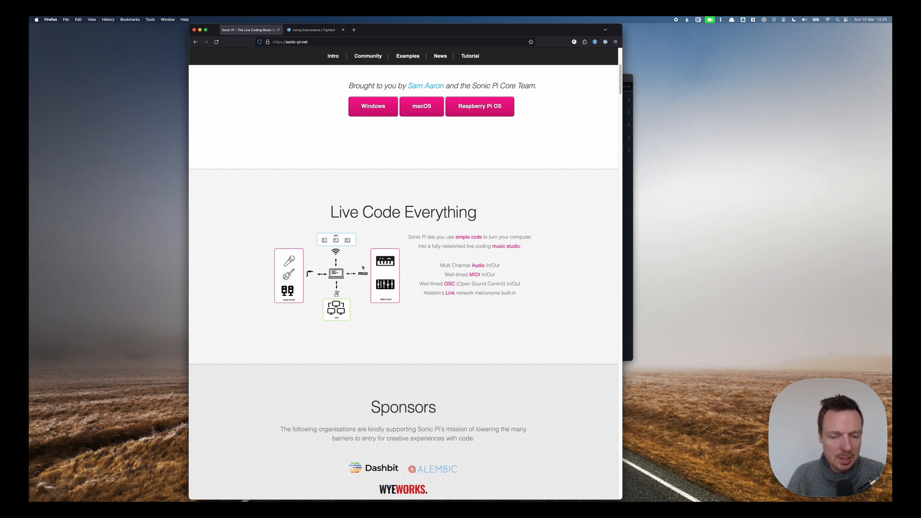
pyautogui.scroll(-3, 362, 268)
pyautogui.scroll(12, 363, 268)
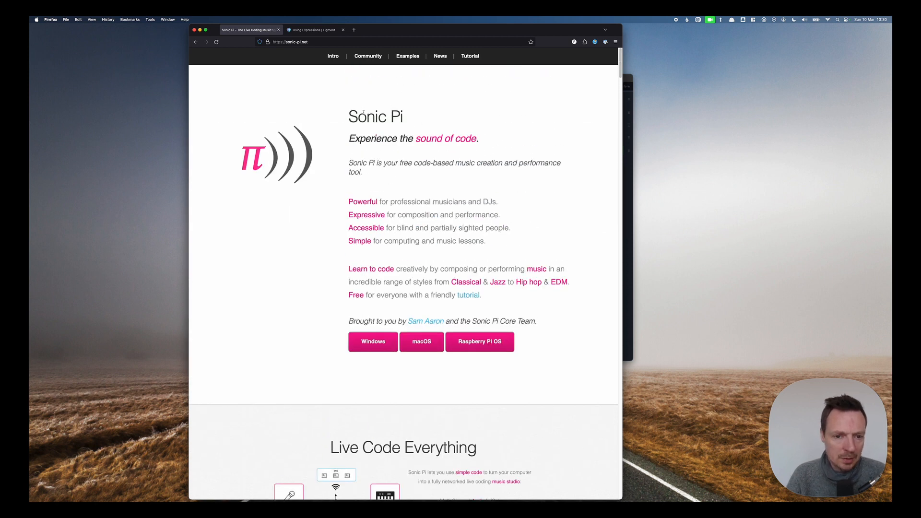
pyautogui.scroll(-5, 450, 165)
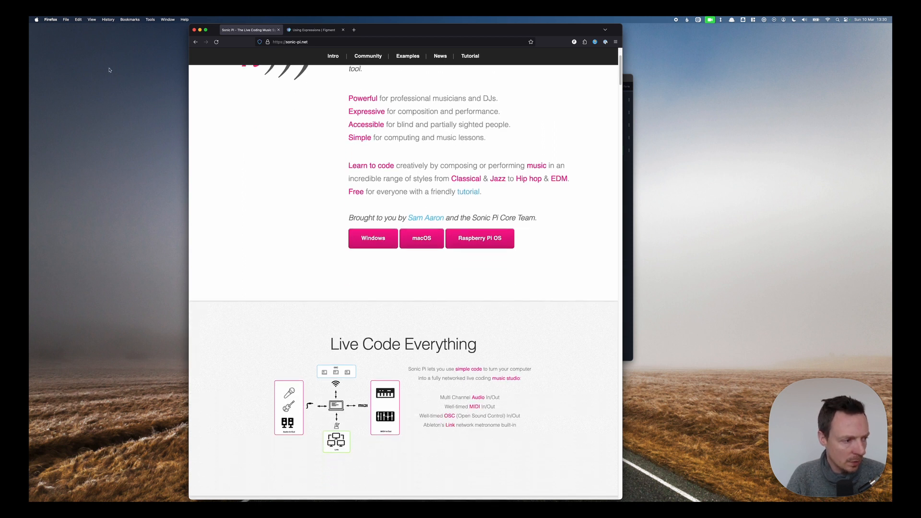
# Switch to Sonic Pi and enter use_bpm 120 in the empty code buffer.
pyautogui.click(629, 80)
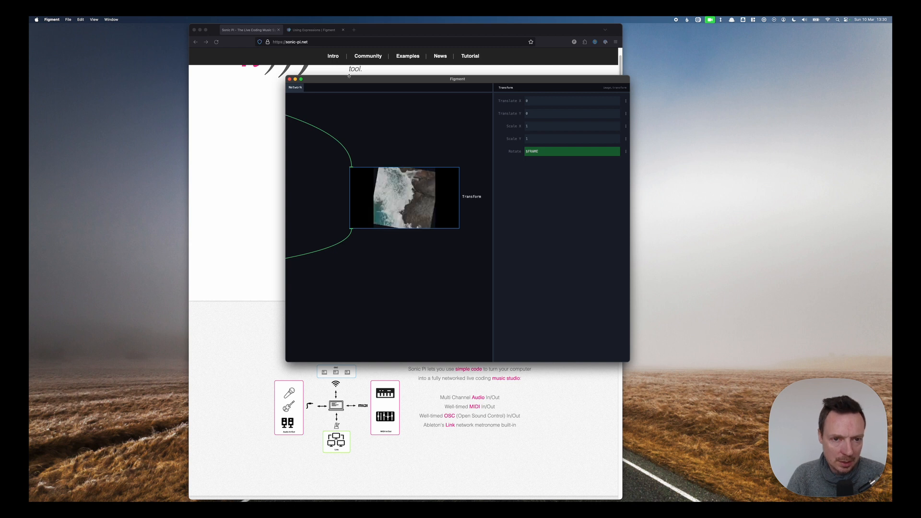
pyautogui.moveTo(349, 80); pyautogui.dragTo(345, 85)
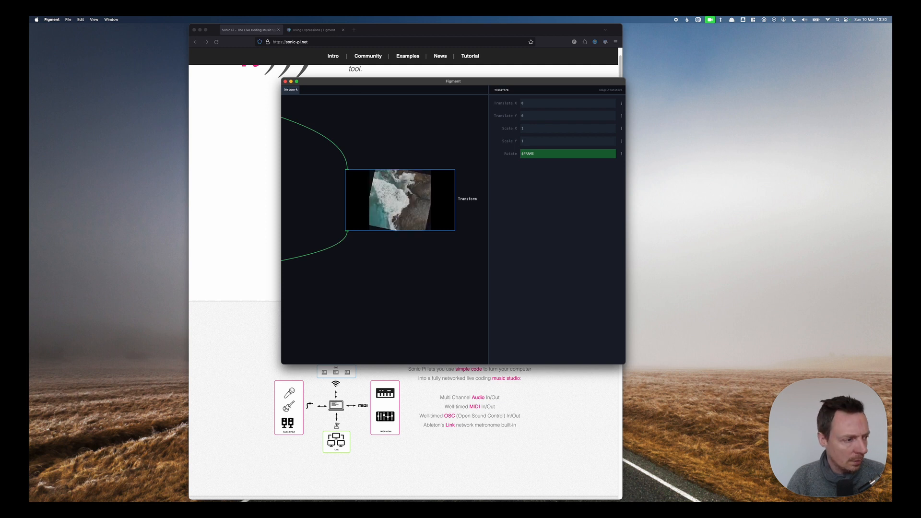
pyautogui.moveTo(29, 62); pyautogui.dragTo(486, 121)
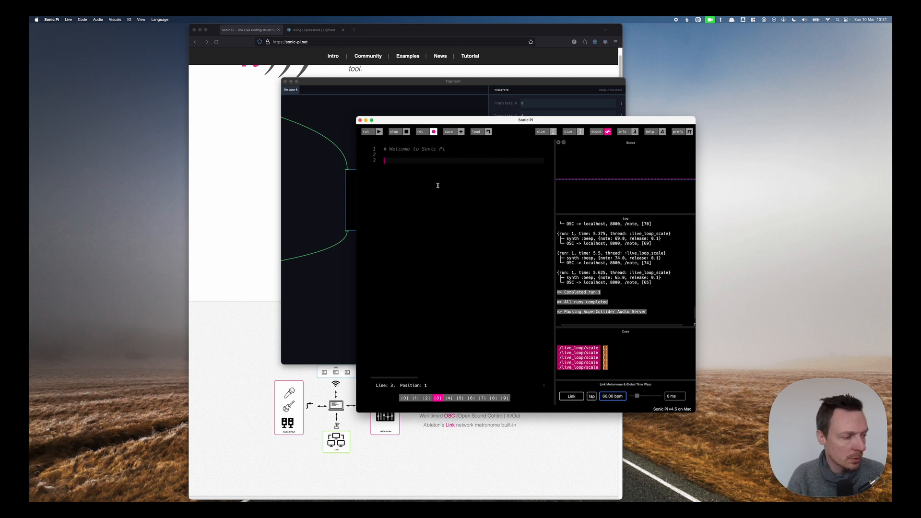
pyautogui.write('use_bpm 120')
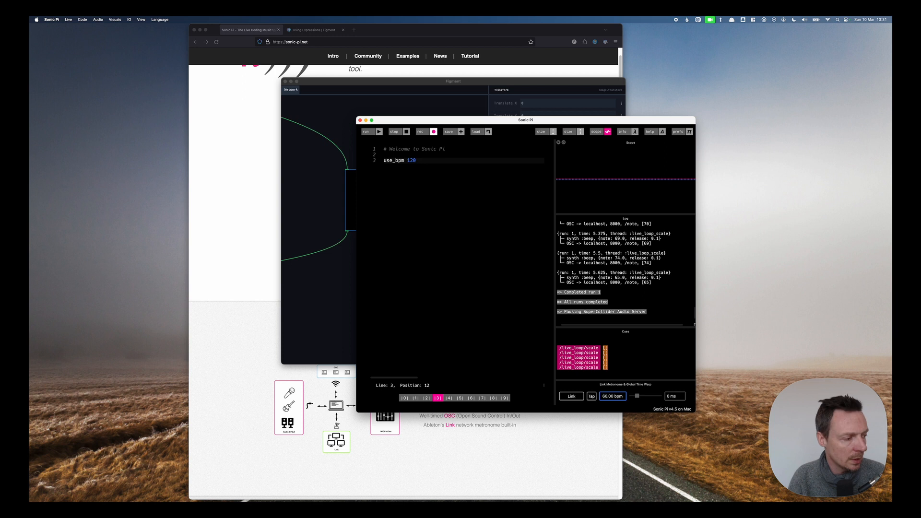
pyautogui.press('Return')
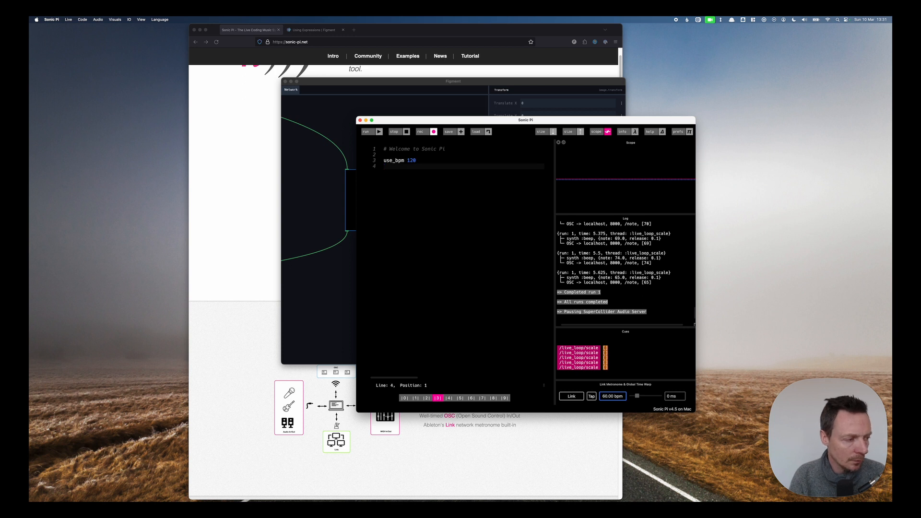
# Define notes as scale(:e4, :iwato) on the next line of the buffer.
pyautogui.write('notes = sca')
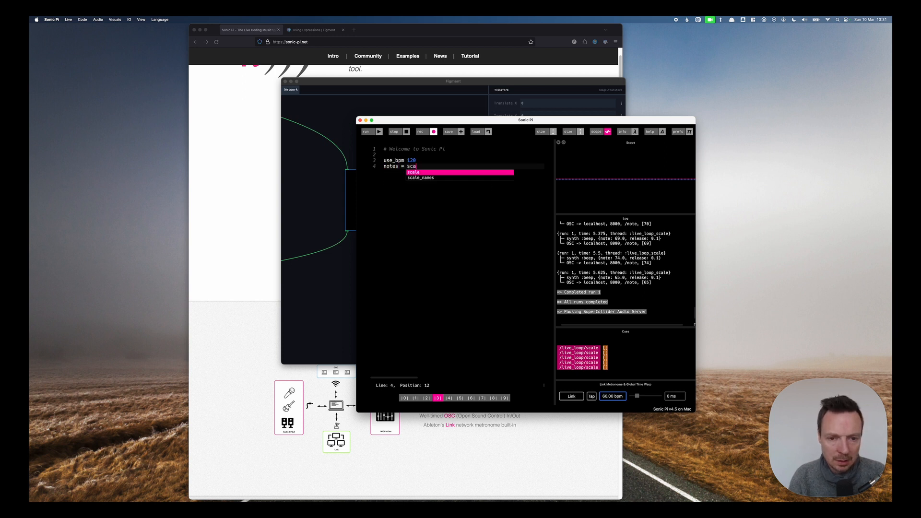
pyautogui.write('le(')
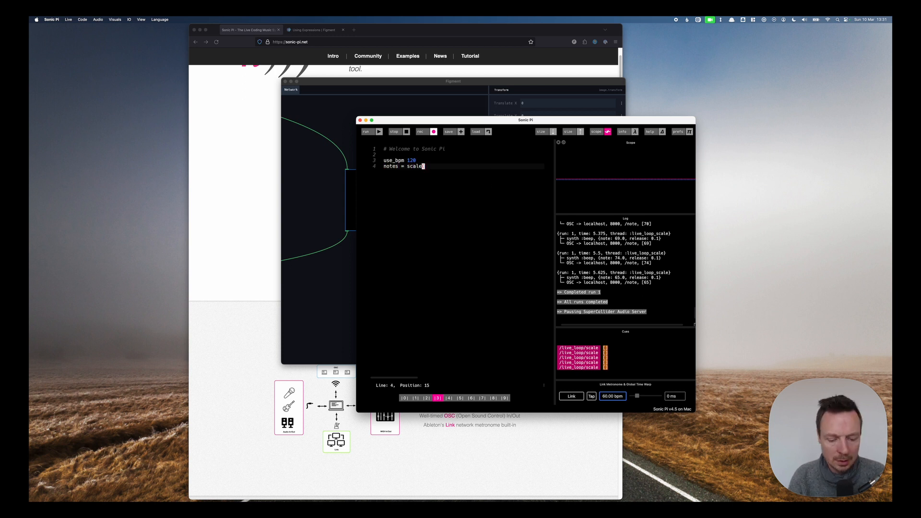
pyautogui.write(':e4 ')
pyautogui.write(' :iwato)')
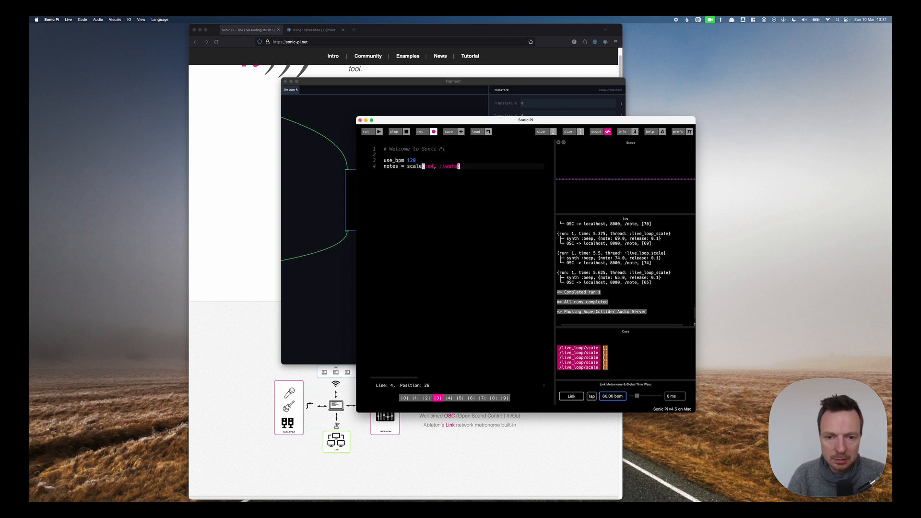
pyautogui.press('BackSpace')
pyautogui.press('BackSpace')
pyautogui.press('BackSpace')
pyautogui.press('BackSpace')
pyautogui.press('BackSpace')
pyautogui.press('BackSpace')
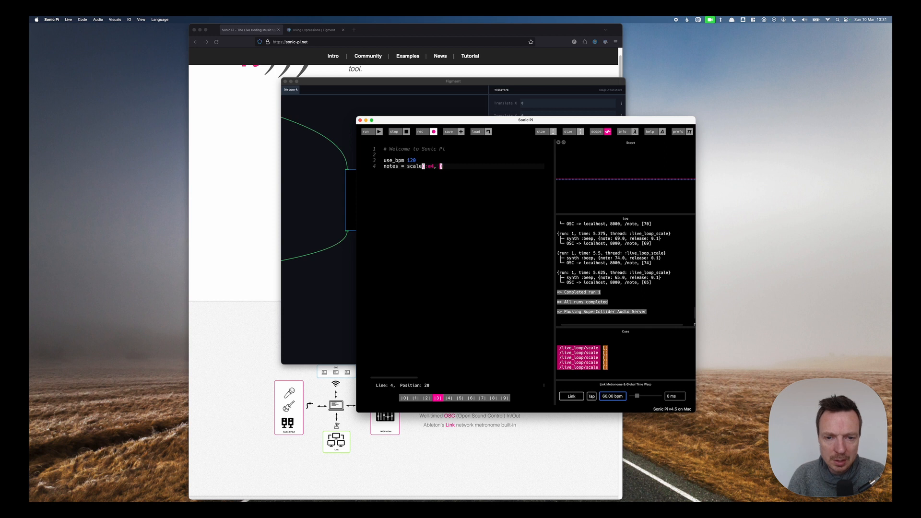
pyautogui.write(':')
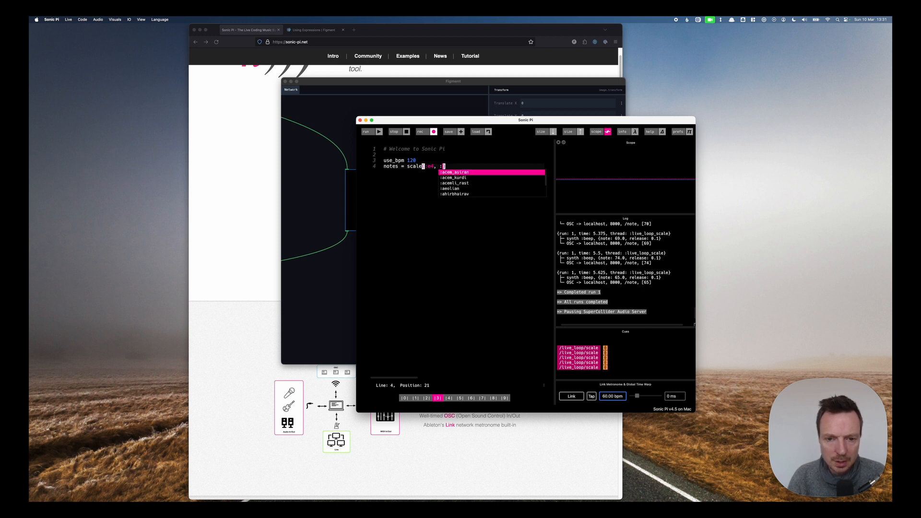
pyautogui.press('Down')
pyautogui.press('Down')
pyautogui.press('Down')
pyautogui.press('Down')
pyautogui.press('Down')
pyautogui.press('Down')
pyautogui.press('Down')
pyautogui.press('Down')
pyautogui.press('Down')
pyautogui.press('Down')
pyautogui.press('Down')
pyautogui.press('Down')
pyautogui.press('Down')
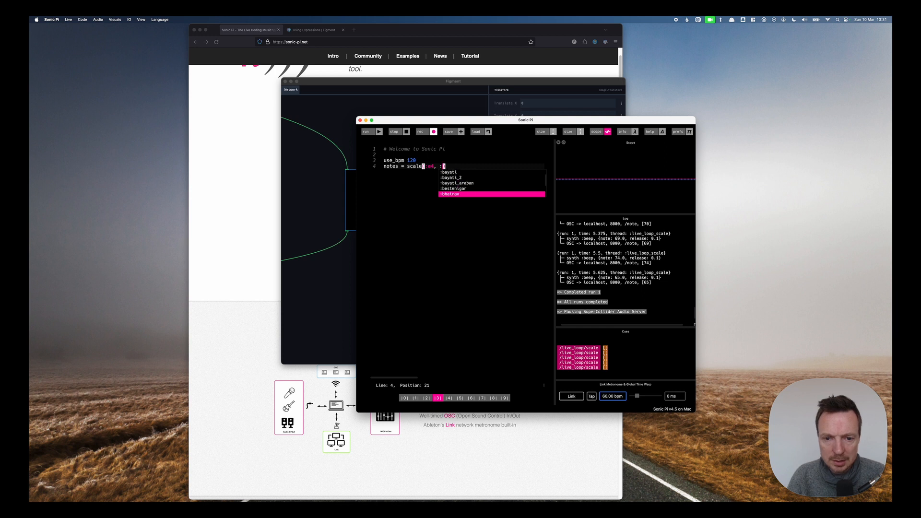
pyautogui.write('iwato')
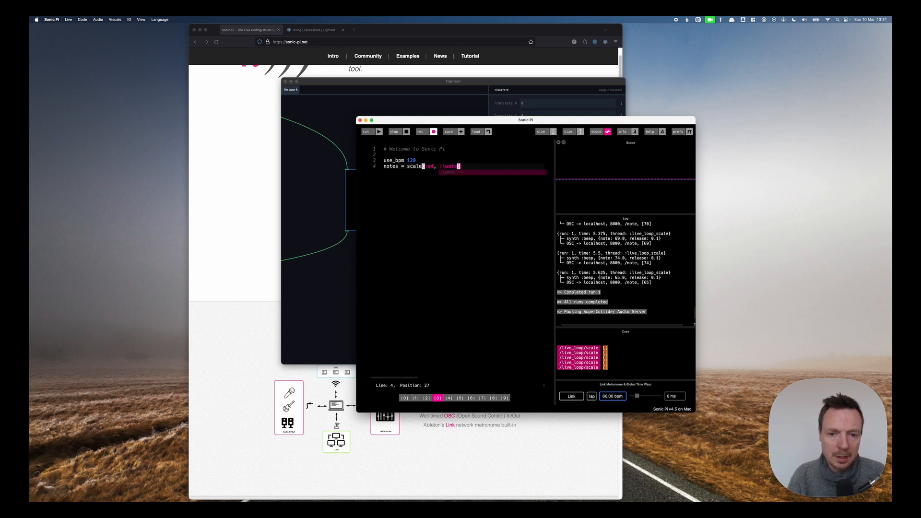
# Add print notes on a new line and run the buffer to print the scale.
pyautogui.press('Return')
pyautogui.press('Return')
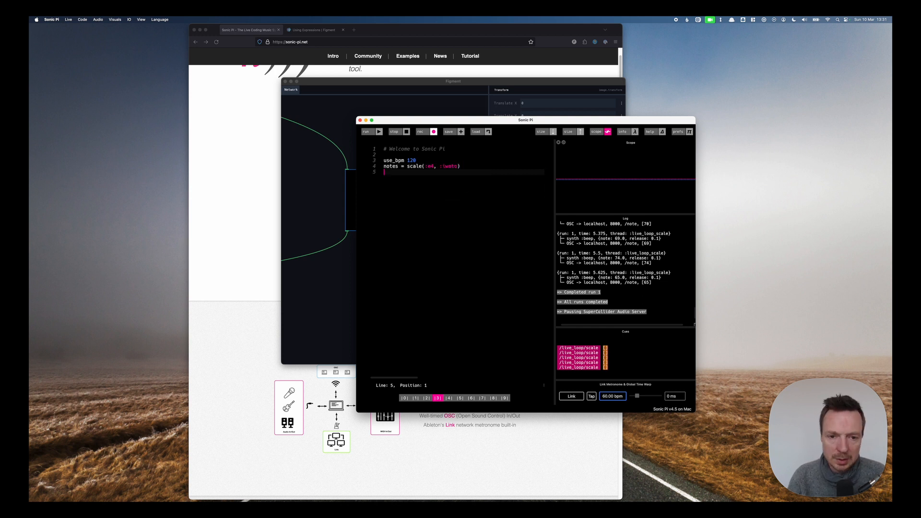
pyautogui.write('print notes')
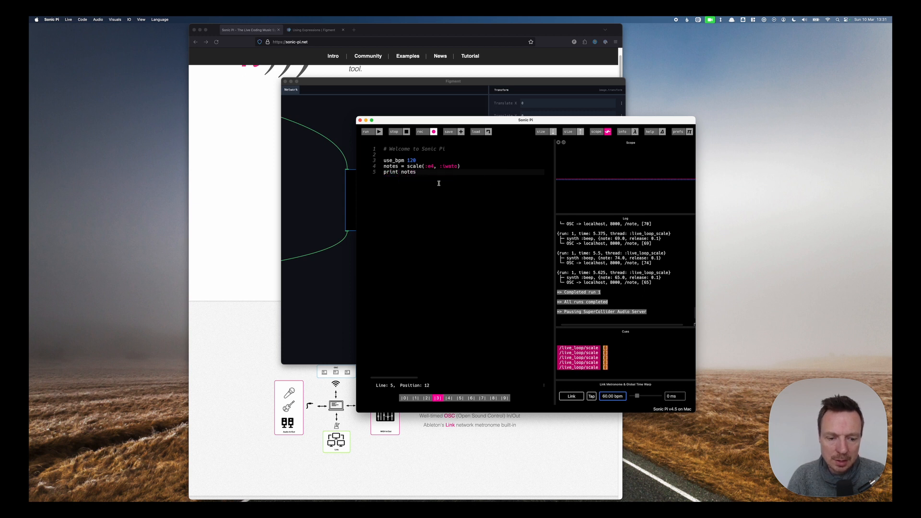
pyautogui.click(369, 133)
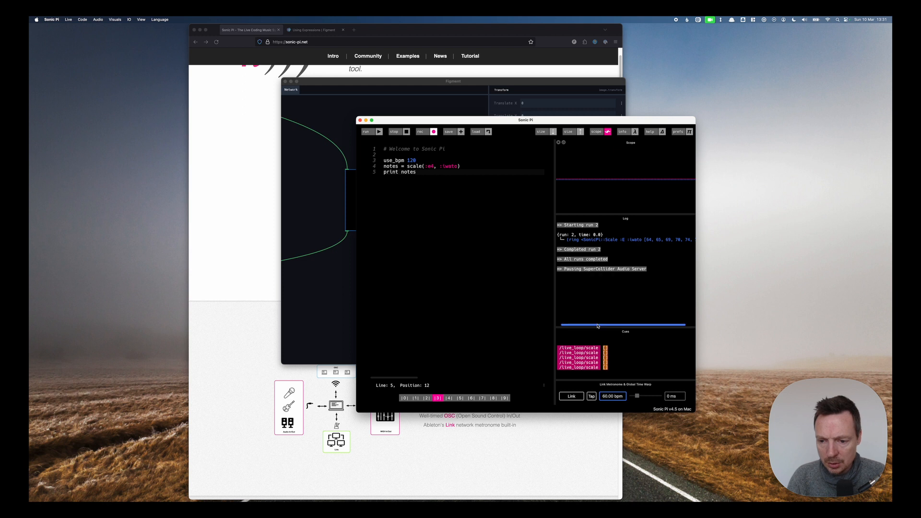
pyautogui.hscroll(2, 598, 326)
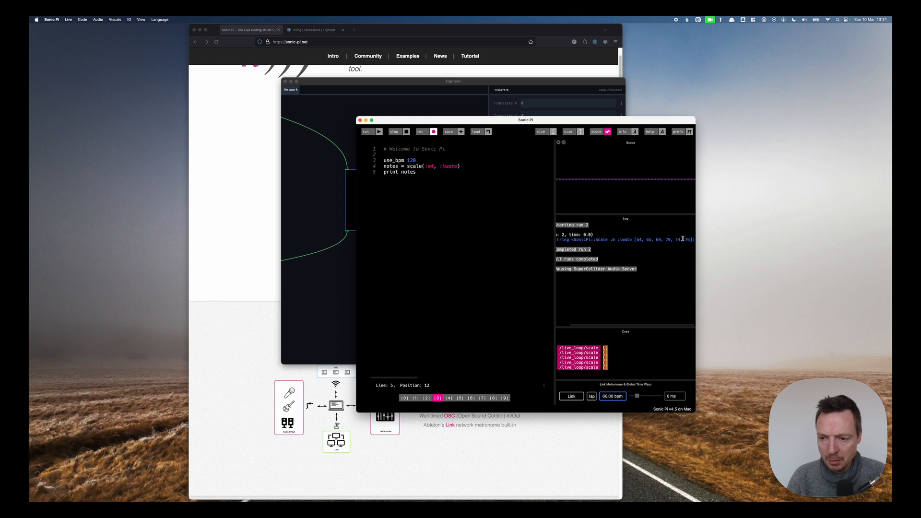
# Start an 8.times do block whose first line sets note = notes.choose.
pyautogui.click(446, 199)
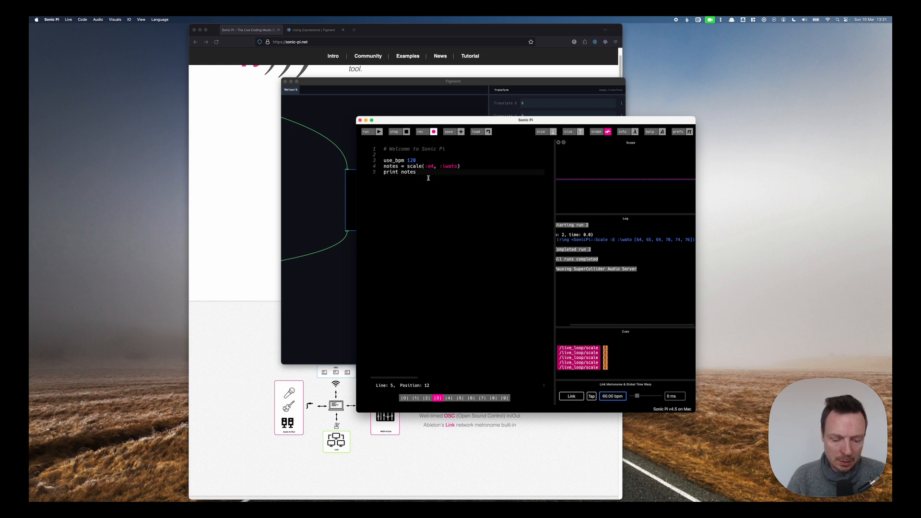
pyautogui.press('Return')
pyautogui.press('Return')
pyautogui.write('8.tim')
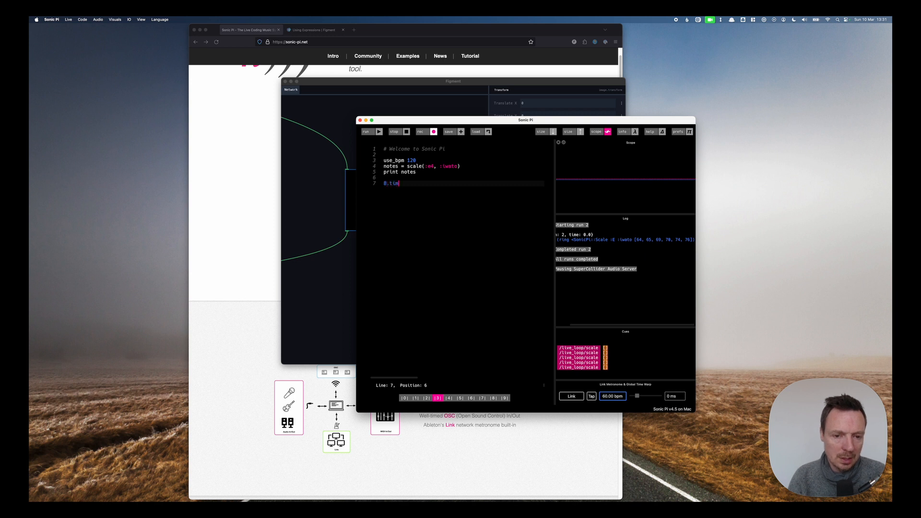
pyautogui.write('es do')
pyautogui.press('Return')
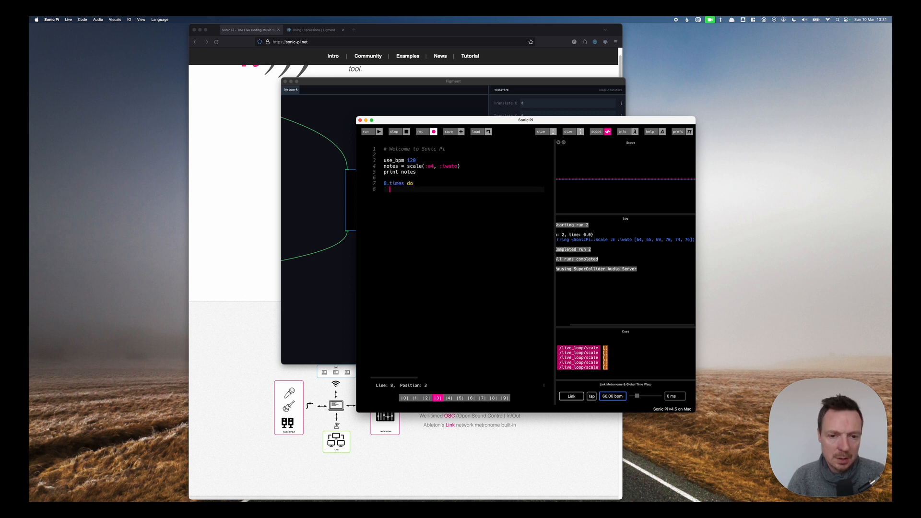
pyautogui.write('note = notes.choose')
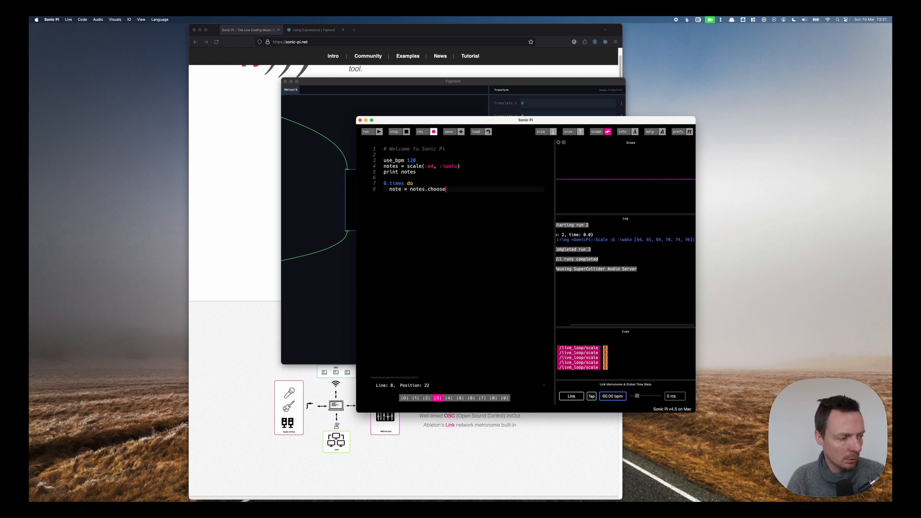
# Complete the block with play note, release: 0.2 and sleep 0.25, closing it with end.
pyautogui.press('Return')
pyautogui.write('play note')
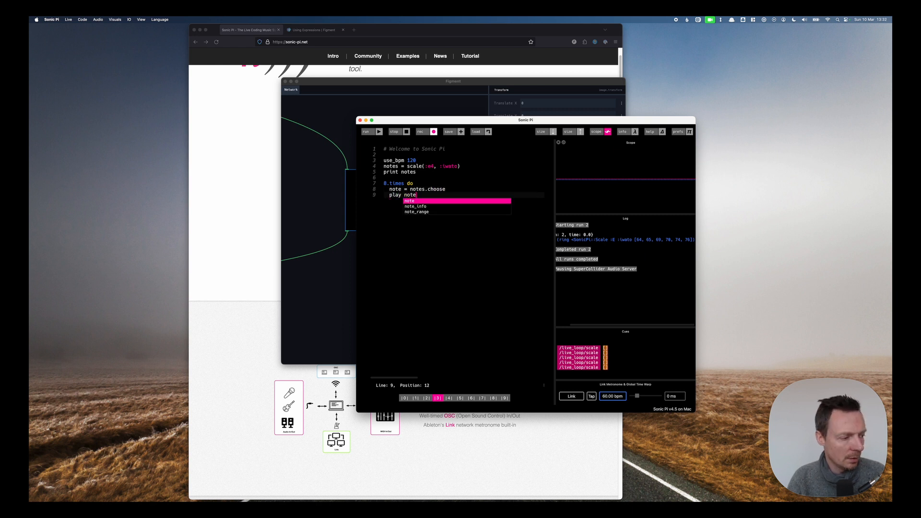
pyautogui.write(', release: 0.2')
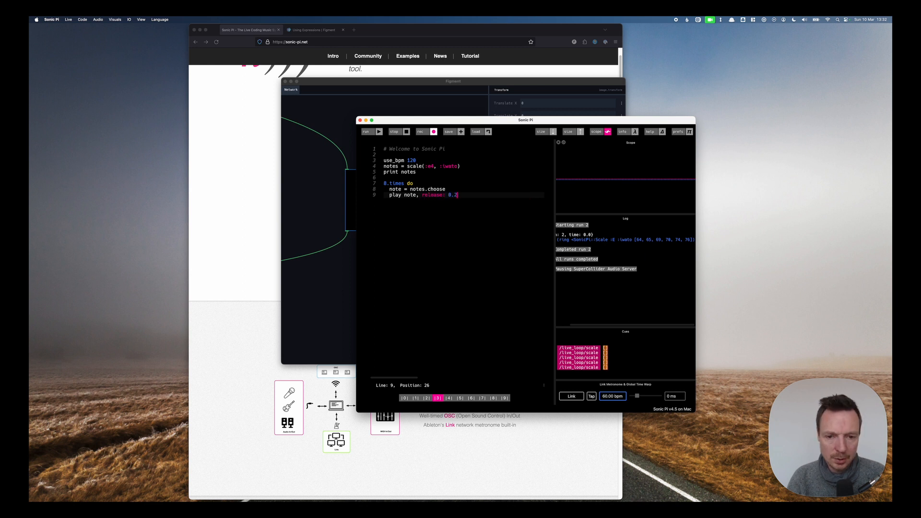
pyautogui.press('Return')
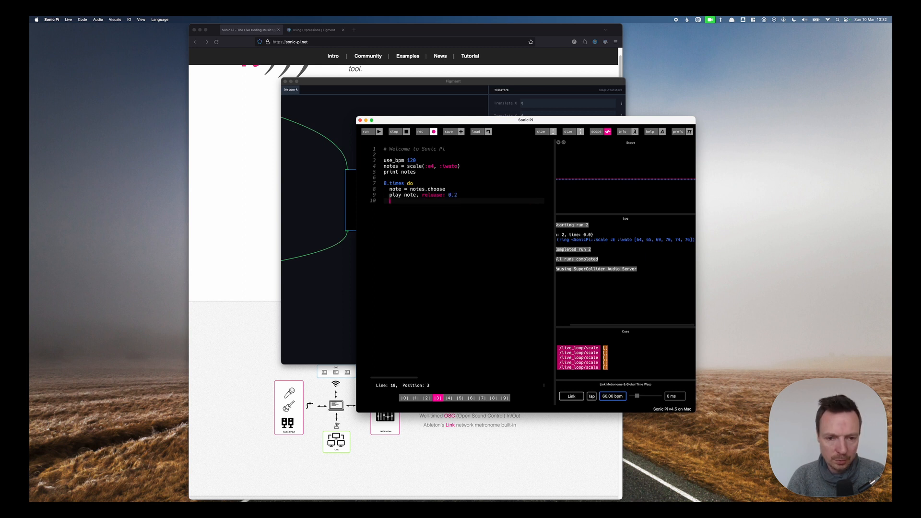
pyautogui.write('sleep 0.25')
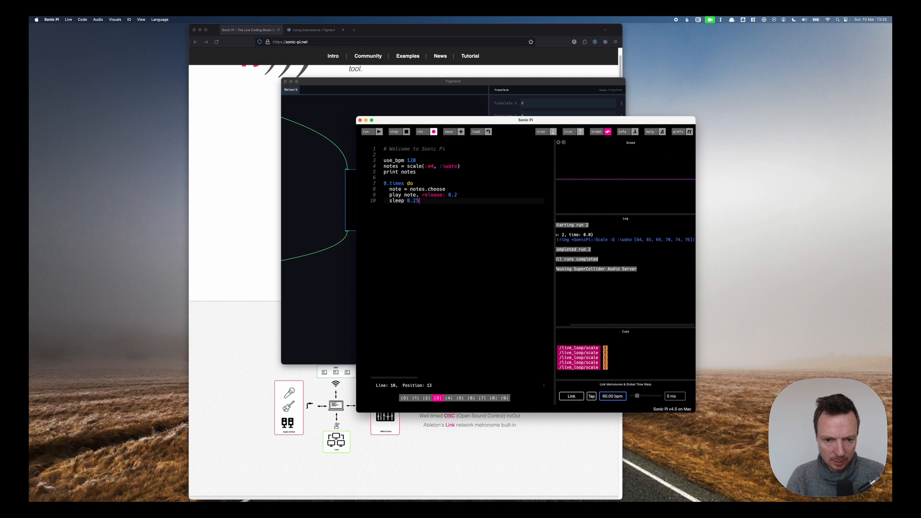
pyautogui.press('Return')
pyautogui.write('end')
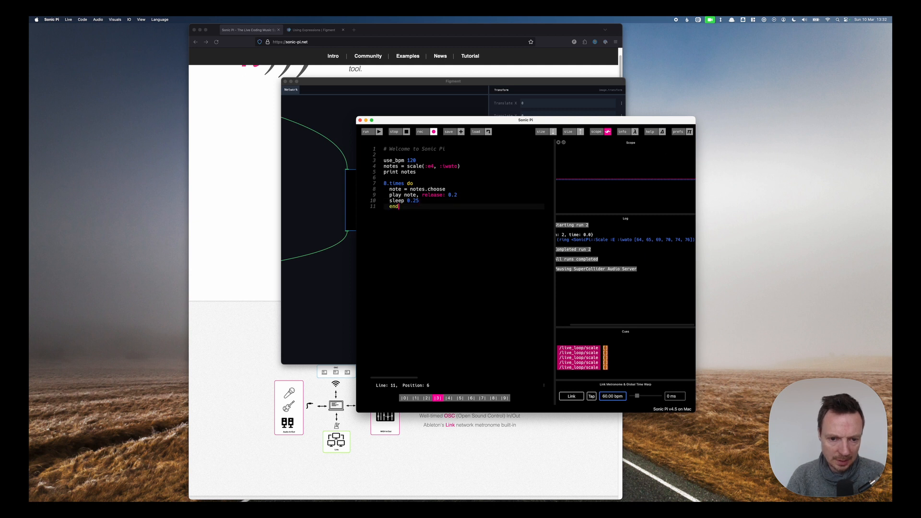
pyautogui.press('Return')
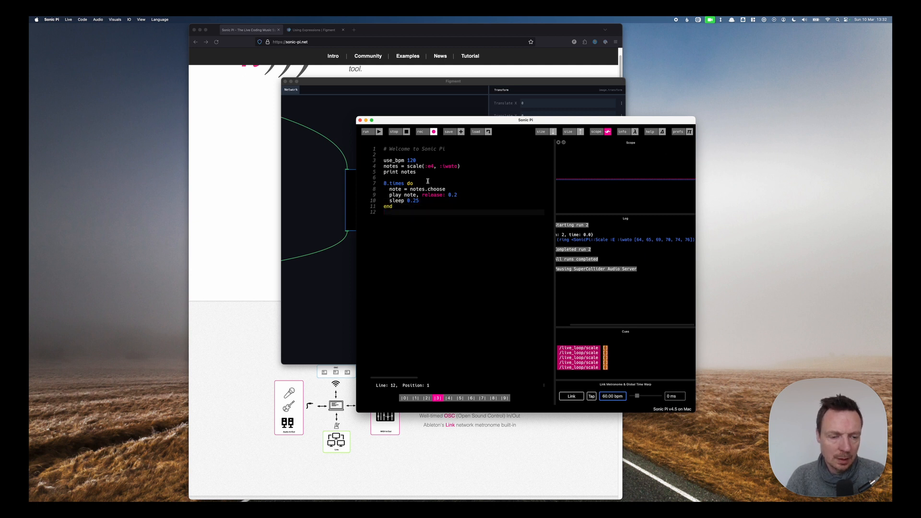
# Run the code repeatedly to hear the random notes.
pyautogui.click(367, 133)
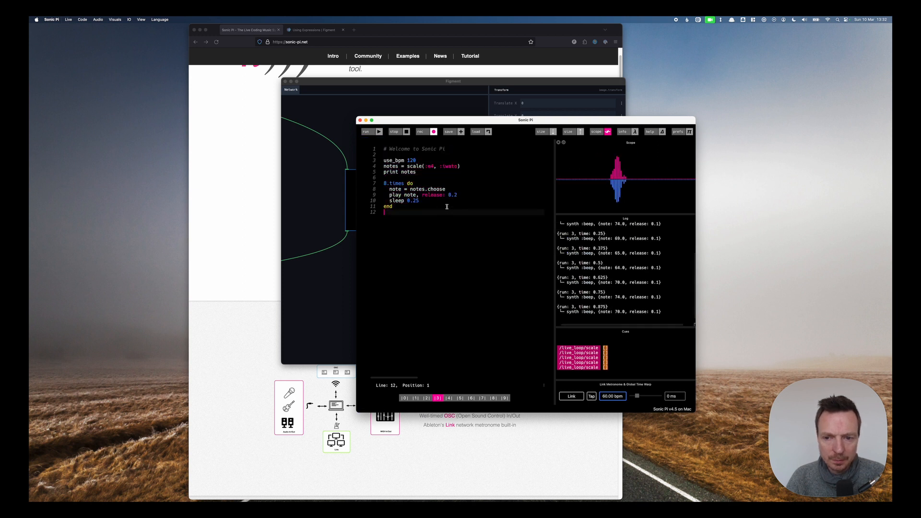
pyautogui.press('super+r')
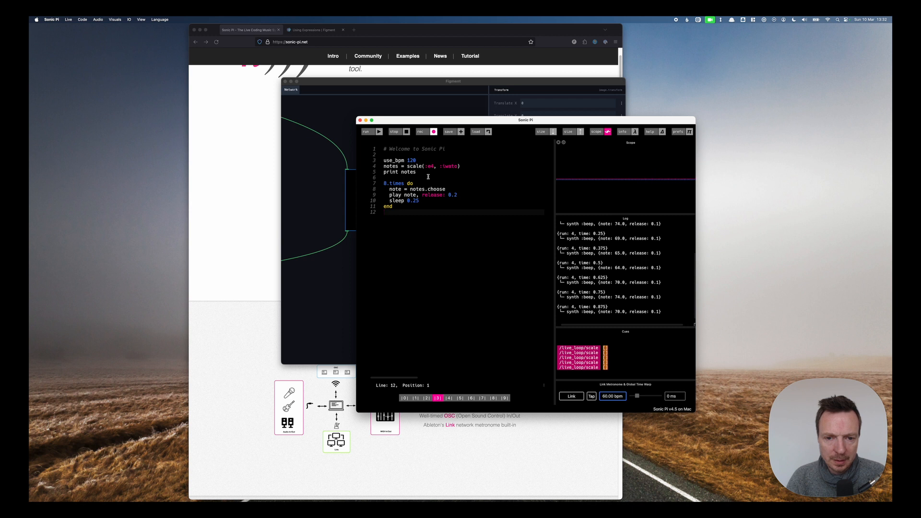
pyautogui.press('super+r')
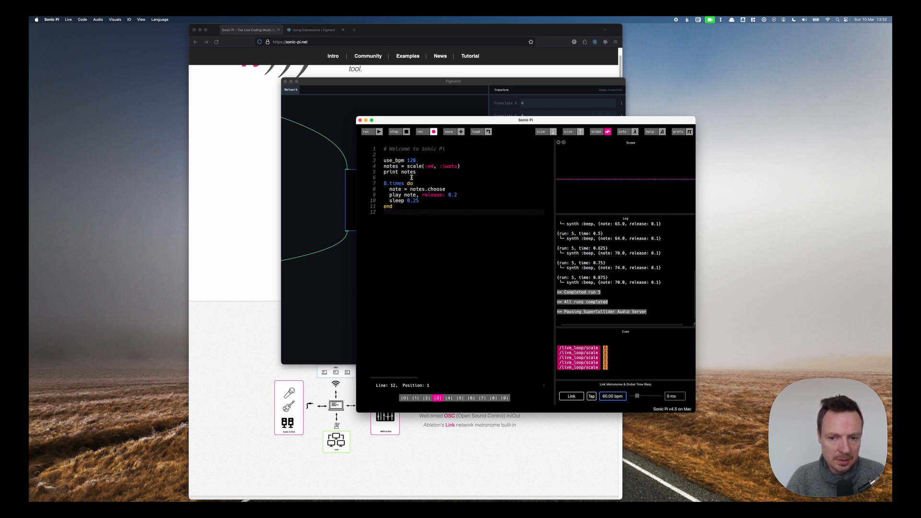
# Wrap the 8.times block in a live_loop :scale do block closed with end.
pyautogui.click(412, 178)
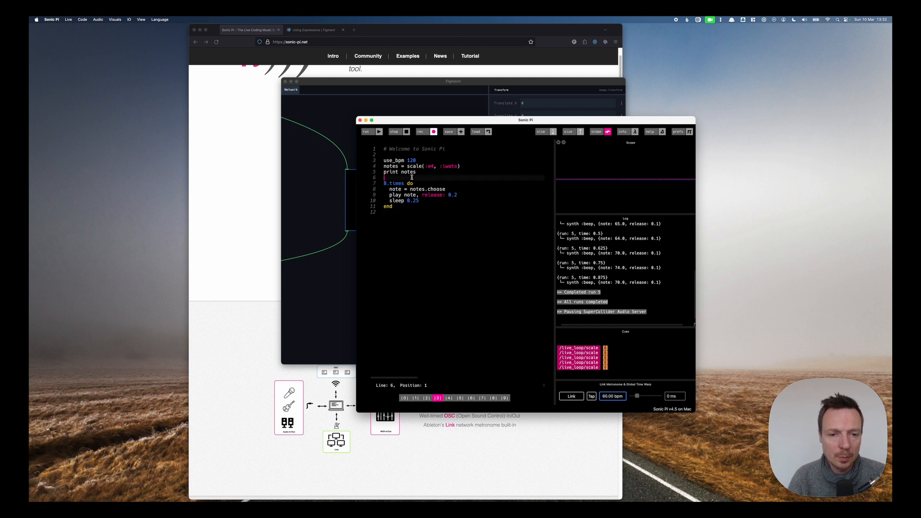
pyautogui.press('Return')
pyautogui.write('live')
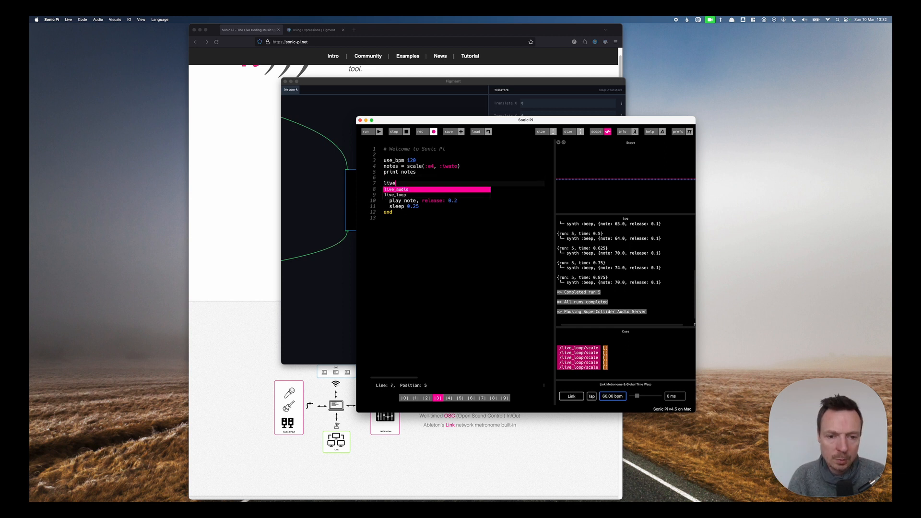
pyautogui.write('_loop :')
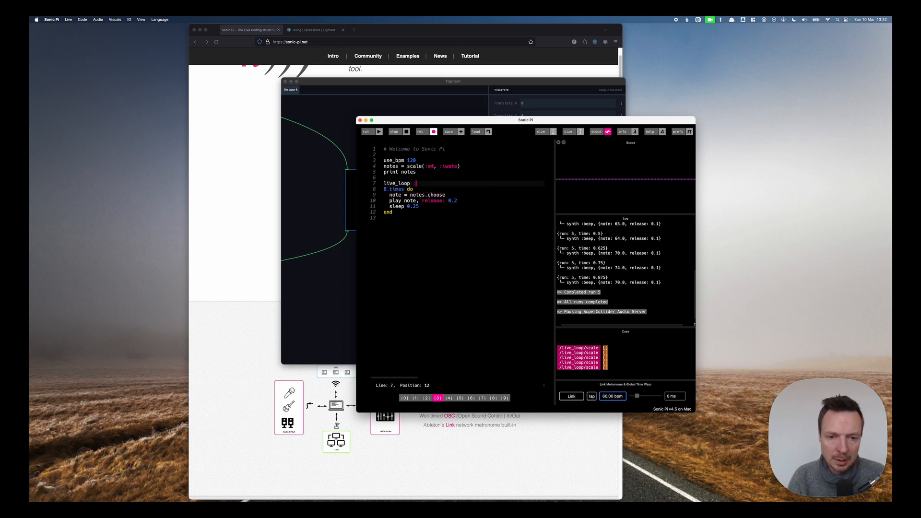
pyautogui.write('scale do')
pyautogui.press('Return')
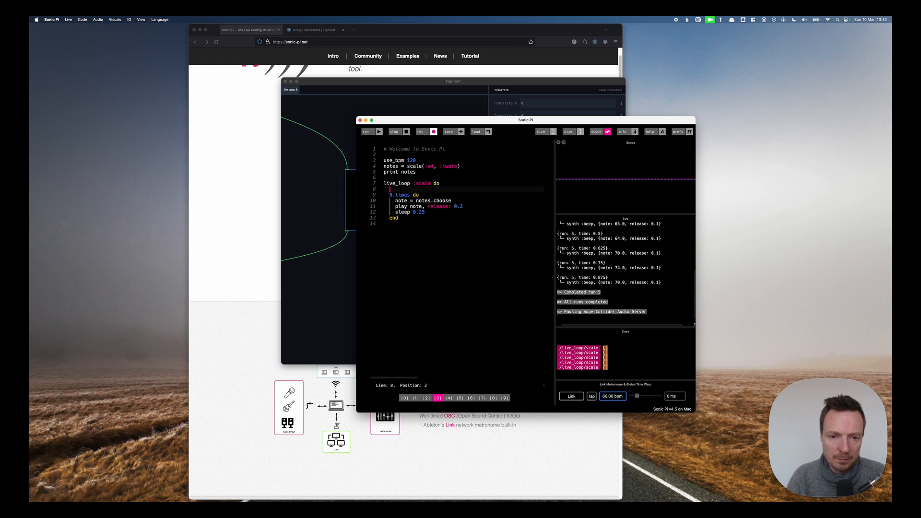
pyautogui.press('Down')
pyautogui.press('Down')
pyautogui.press('Down')
pyautogui.press('Down')
pyautogui.press('Down')
pyautogui.press('Return')
pyautogui.press('Return')
pyautogui.write('end')
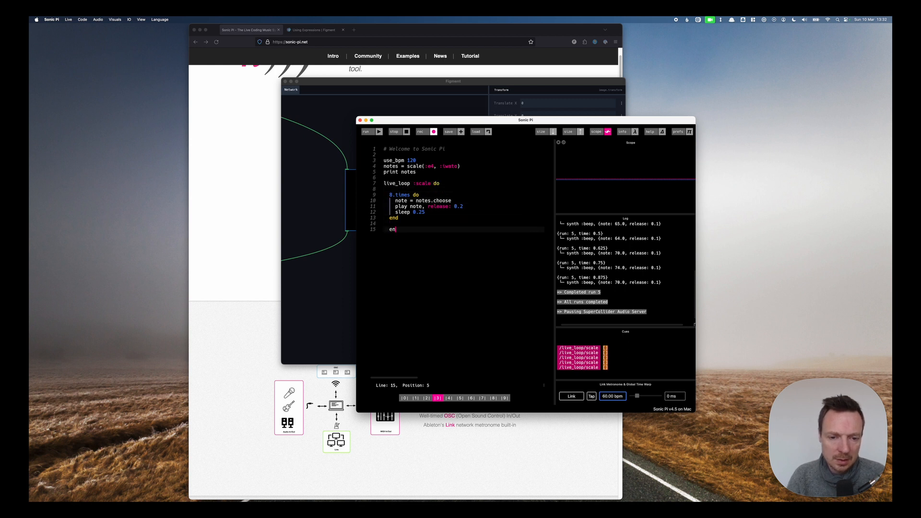
pyautogui.press('Return')
# Run the live loop and stop it.
pyautogui.click(399, 219)
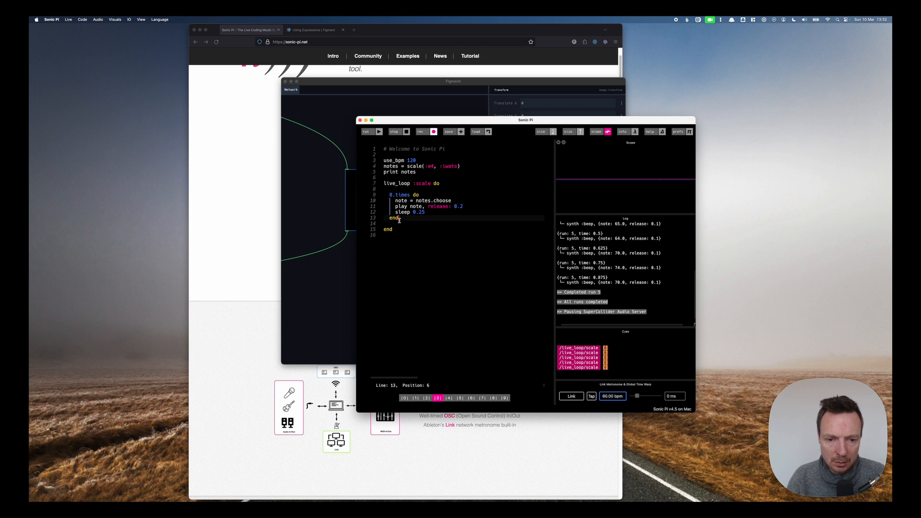
pyautogui.click(373, 136)
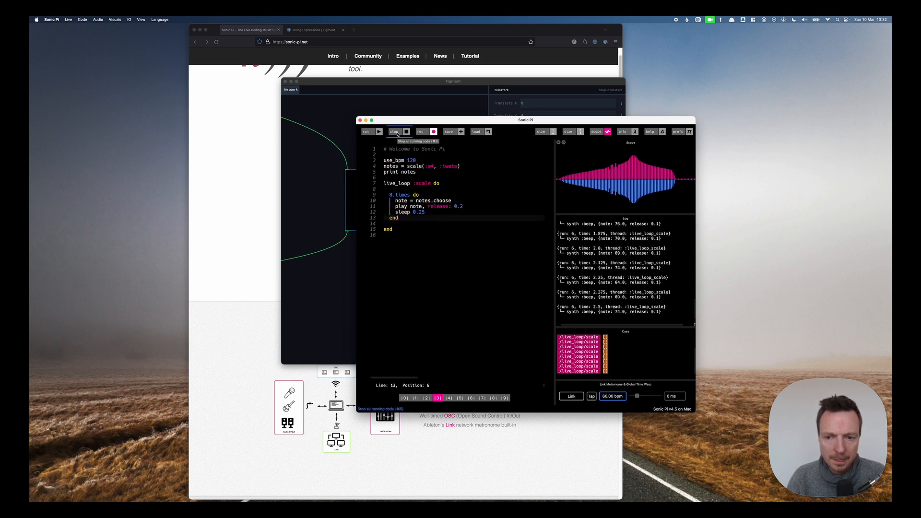
pyautogui.click(397, 134)
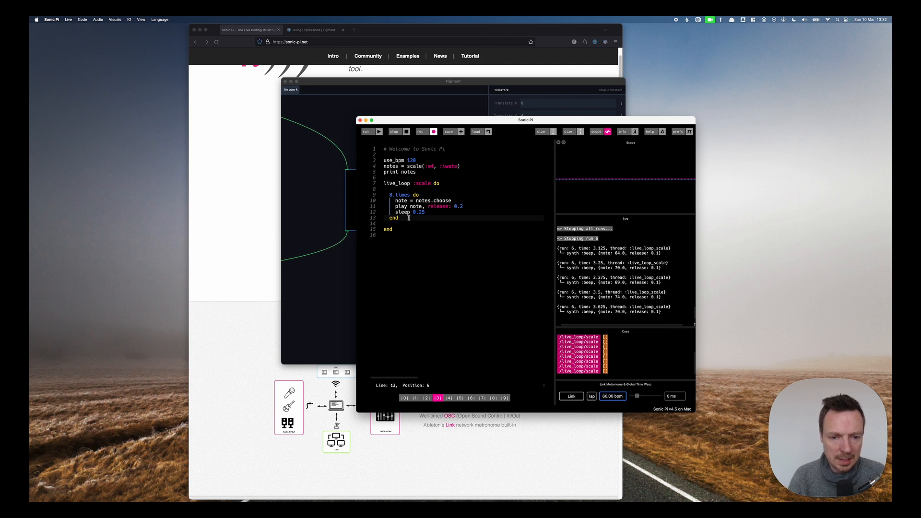
# Add sleep 0.5 after the 8.times block inside the live loop, run it and stop it.
pyautogui.press('Return')
pyautogui.press('Return')
pyautogui.write('sleep ')
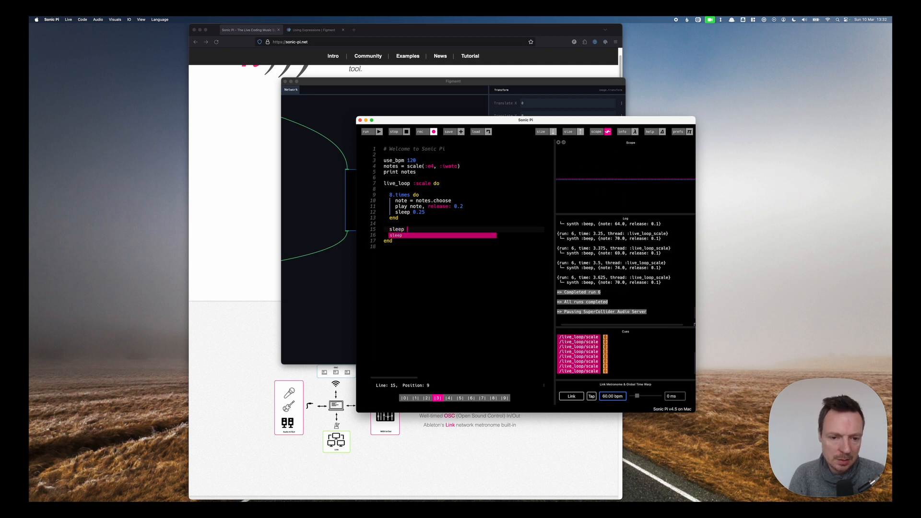
pyautogui.write('0.5')
pyautogui.click(367, 132)
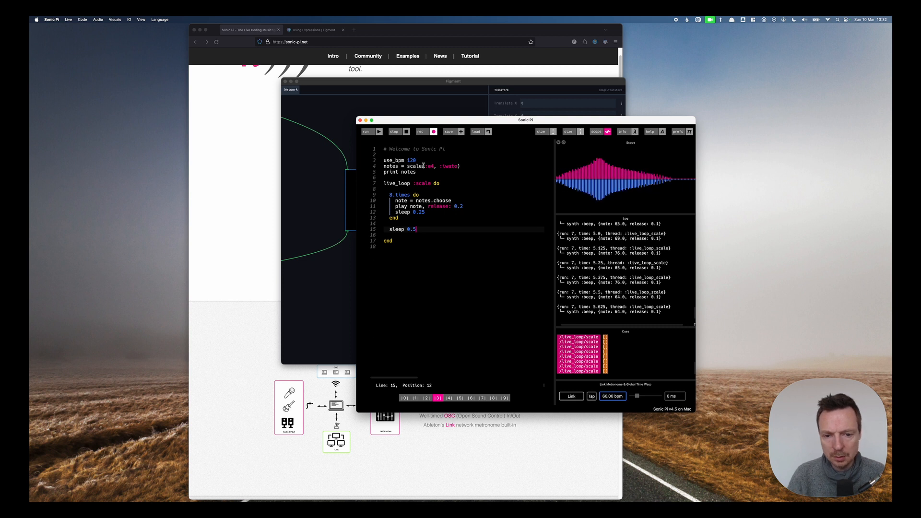
pyautogui.click(393, 132)
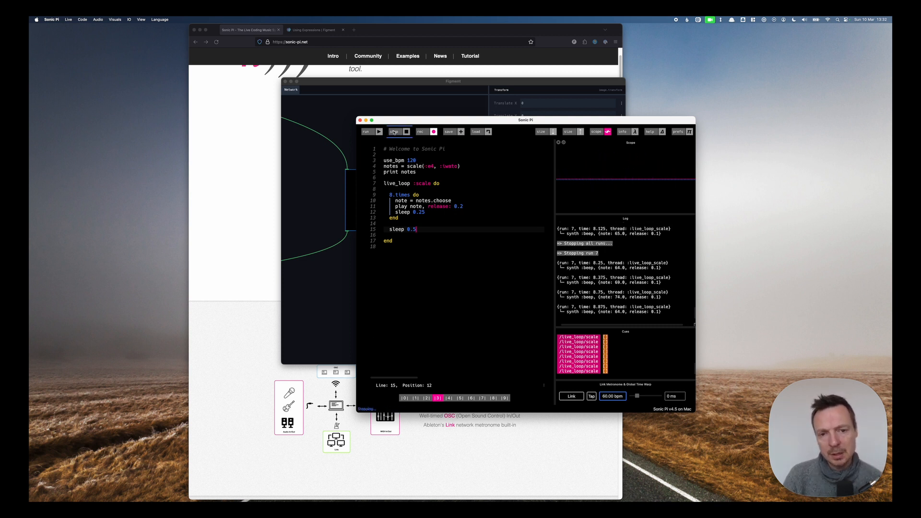
# Switch to Figment and enable OSC in the Project Settings dialog.
pyautogui.click(396, 80)
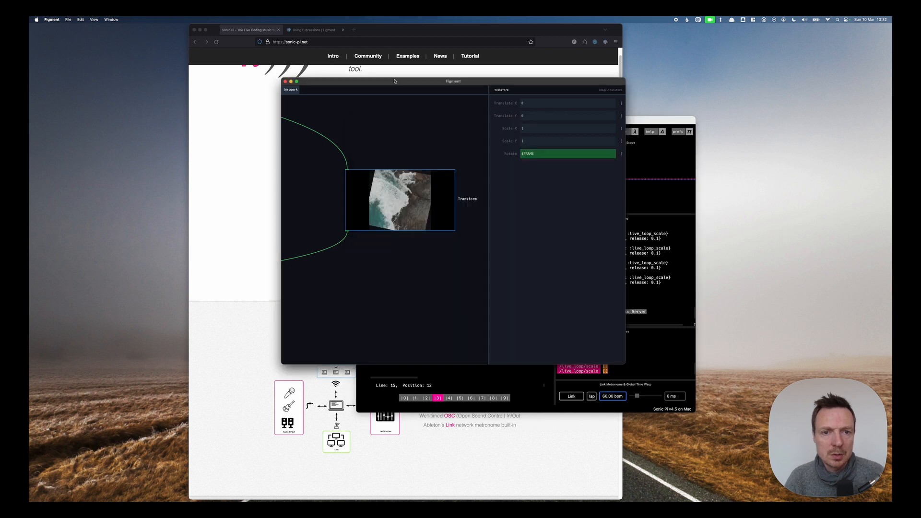
pyautogui.click(68, 19)
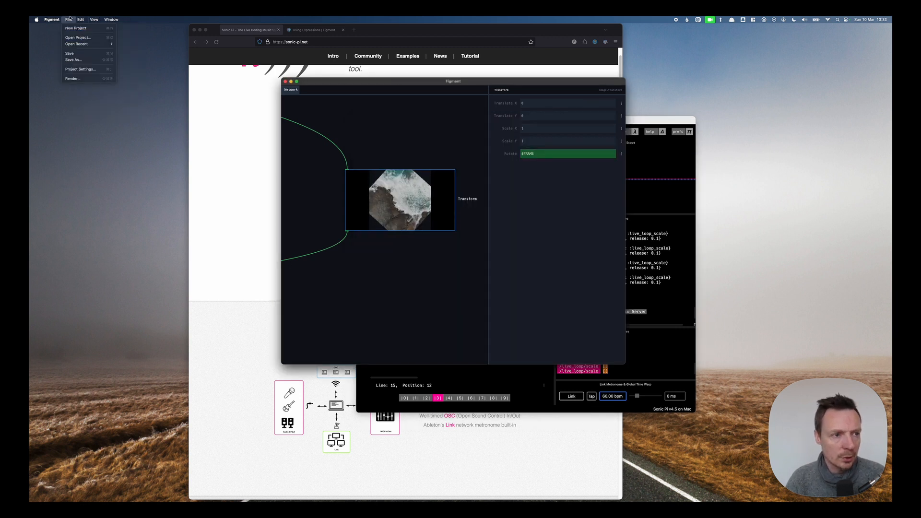
pyautogui.click(77, 69)
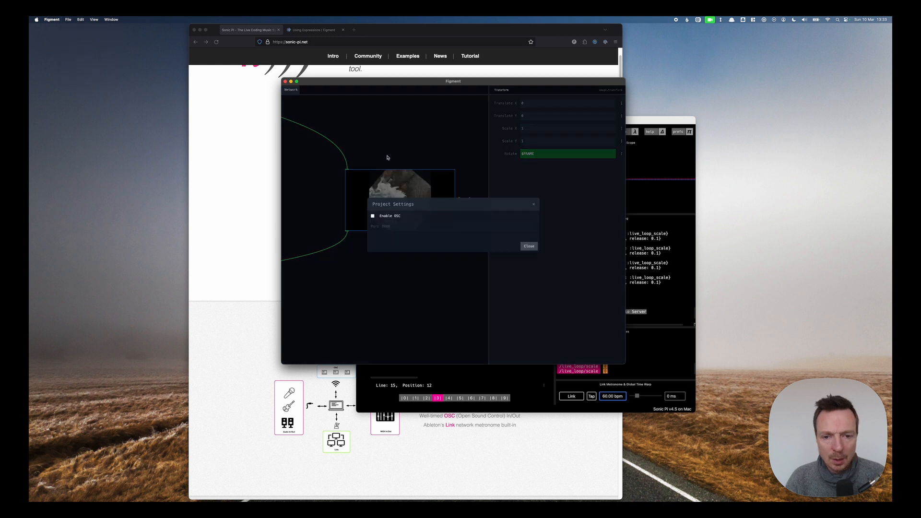
pyautogui.click(394, 217)
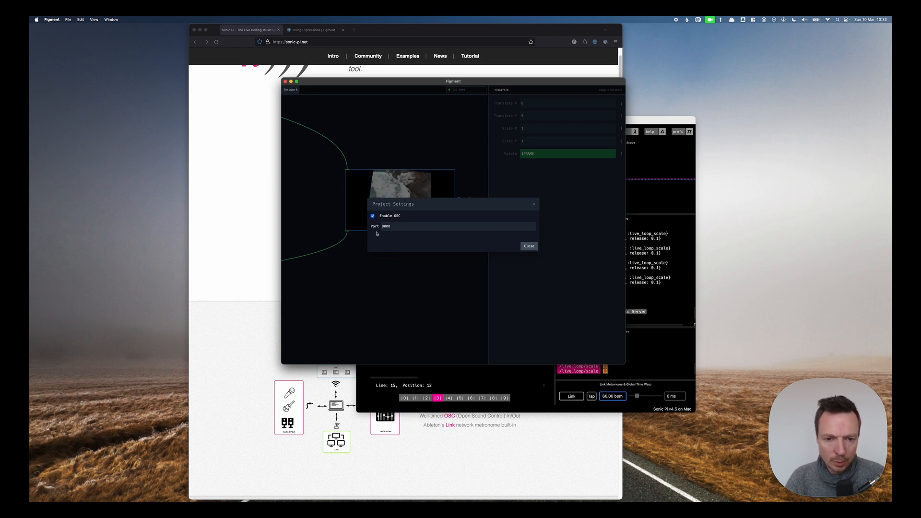
pyautogui.click(528, 246)
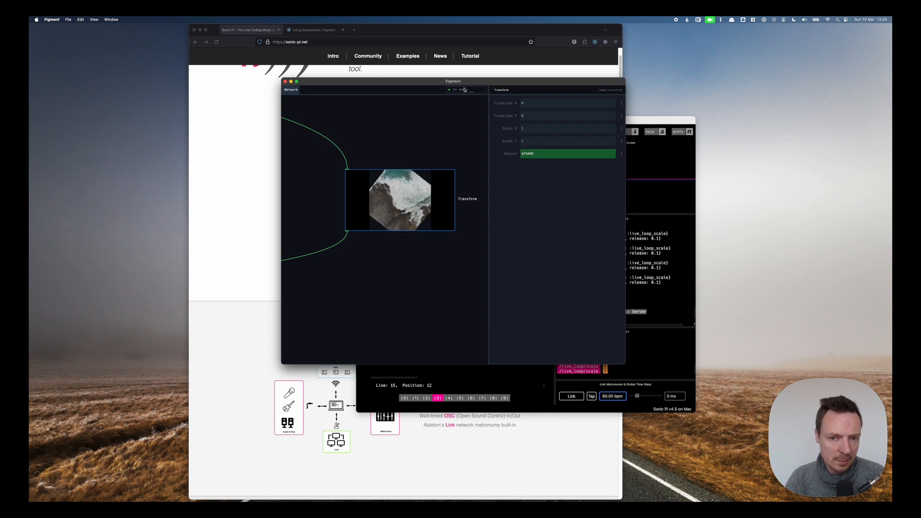
# Switch back to Sonic Pi and insert an empty line after use_bpm 120.
pyautogui.click(627, 126)
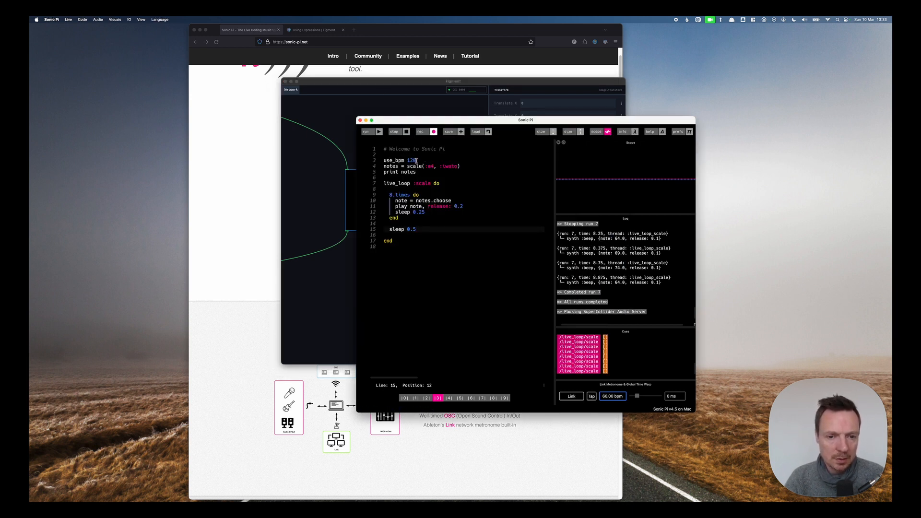
pyautogui.click(460, 161)
pyautogui.press('Return')
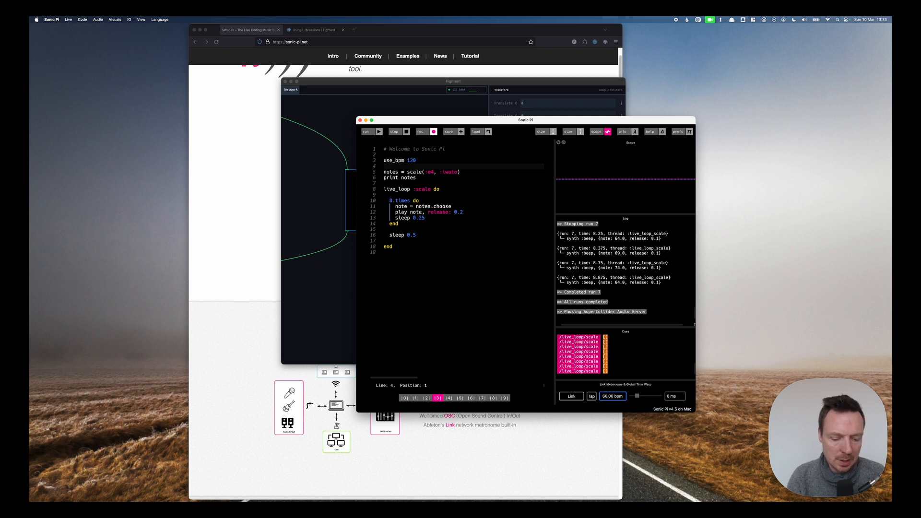
# On the empty line, add use_osc "localhost", 8000 to set the OSC destination.
pyautogui.write('use_osc')
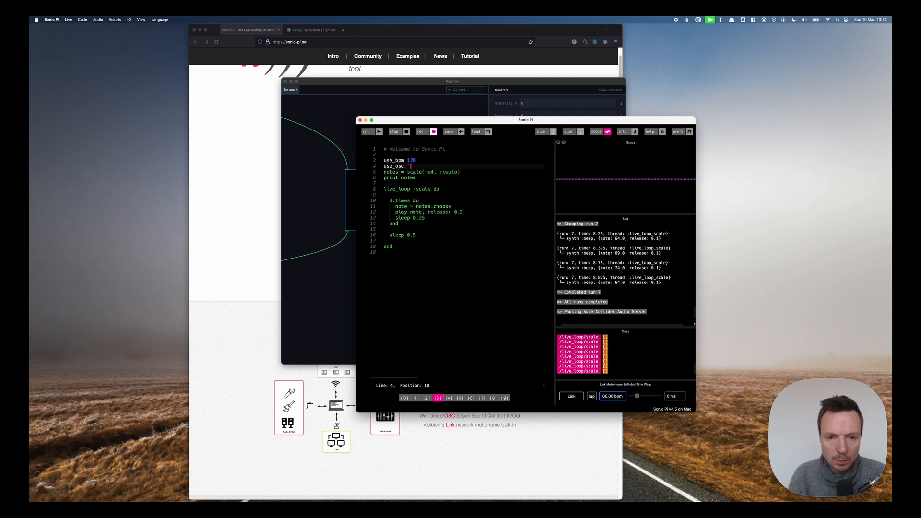
pyautogui.write('"localhost"')
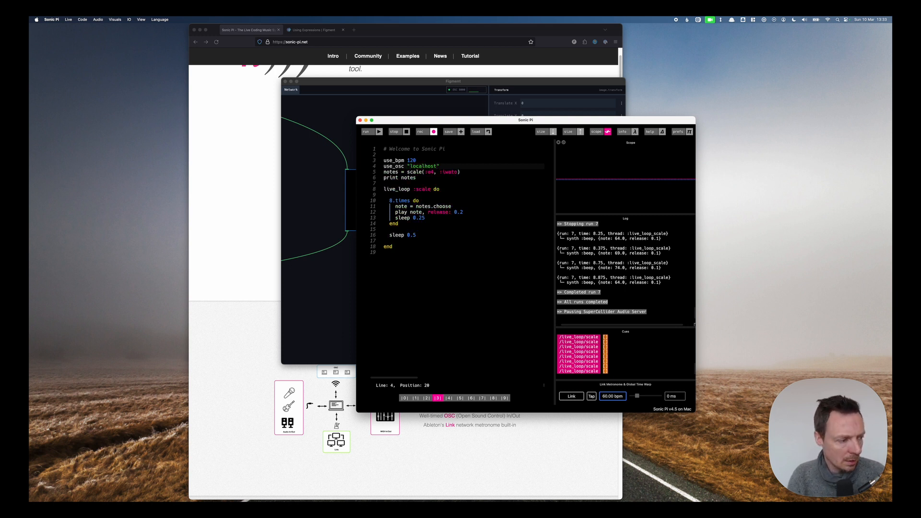
pyautogui.write(', 8000')
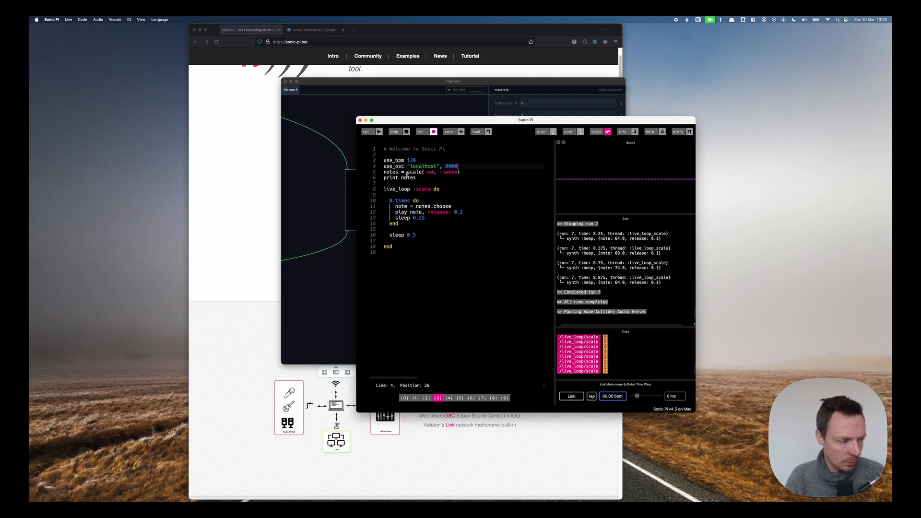
# Add a line osc "/note", note after the play line inside the 8.times block.
pyautogui.click(464, 211)
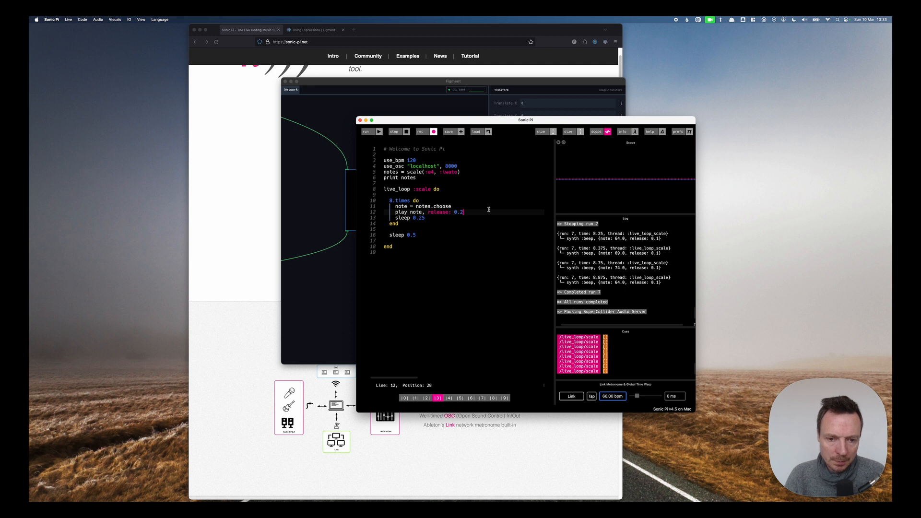
pyautogui.press('Return')
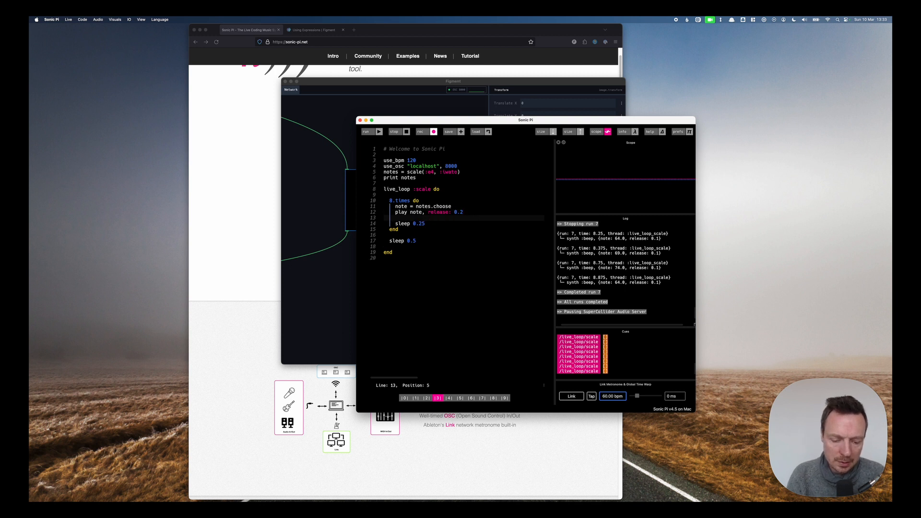
pyautogui.write('osc ')
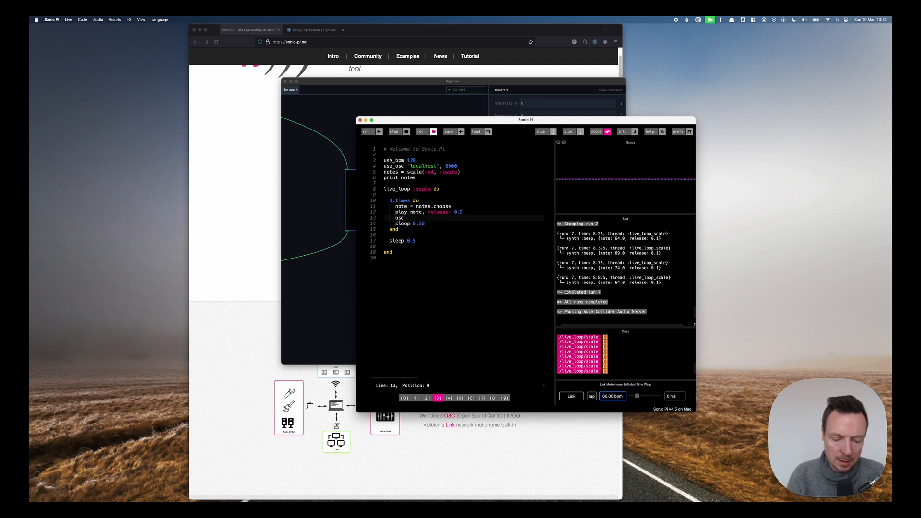
pyautogui.write('"')
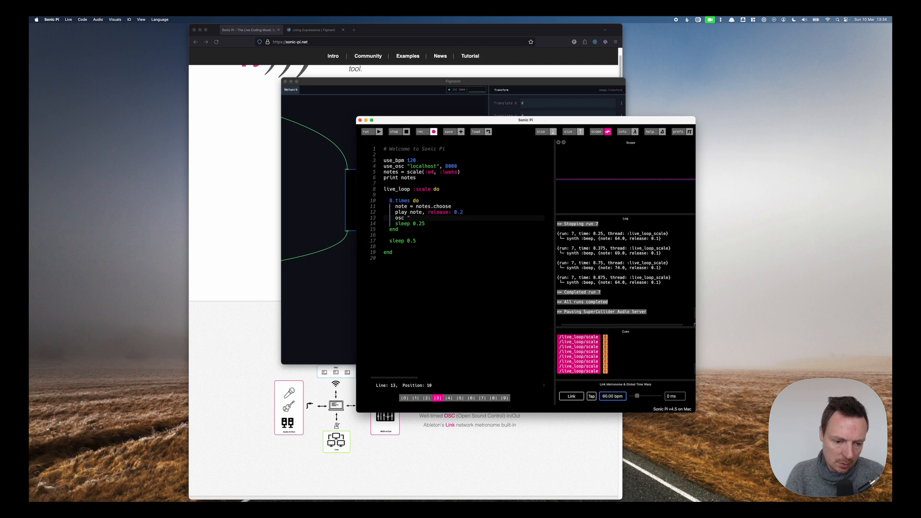
pyautogui.write('/note')
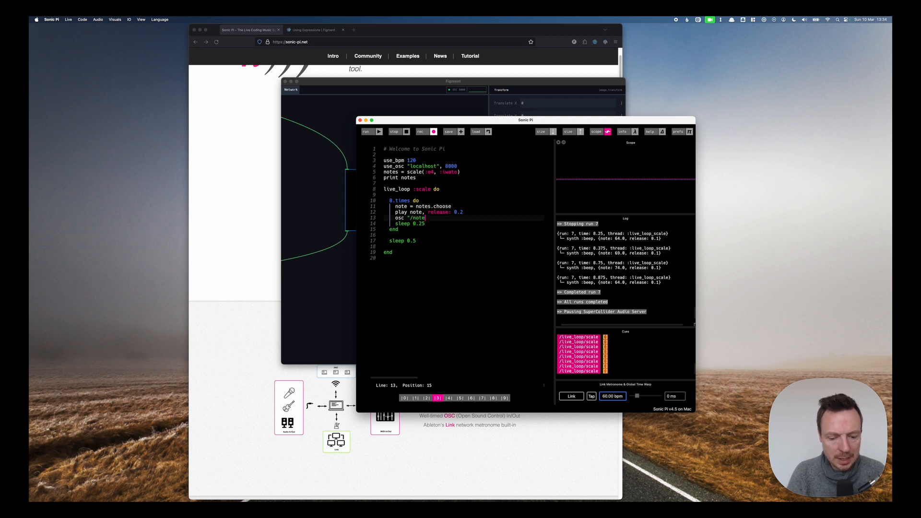
pyautogui.write('"')
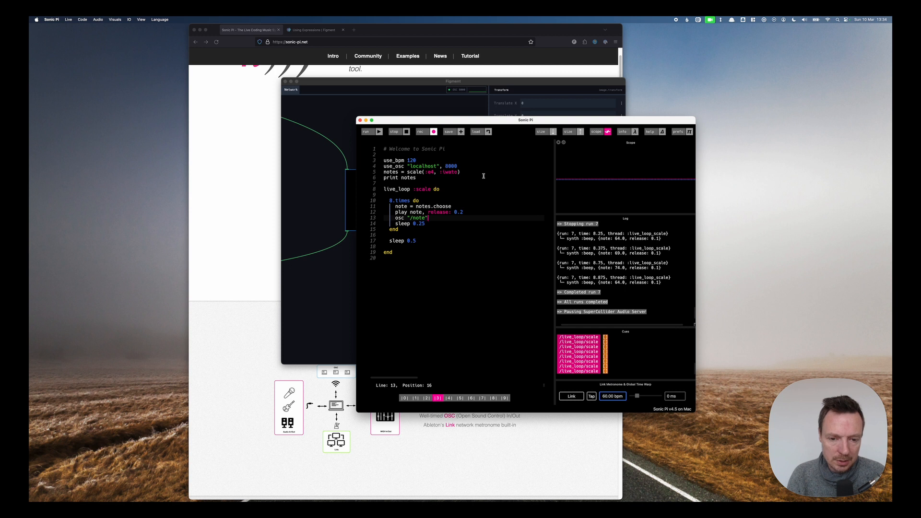
pyautogui.write('note')
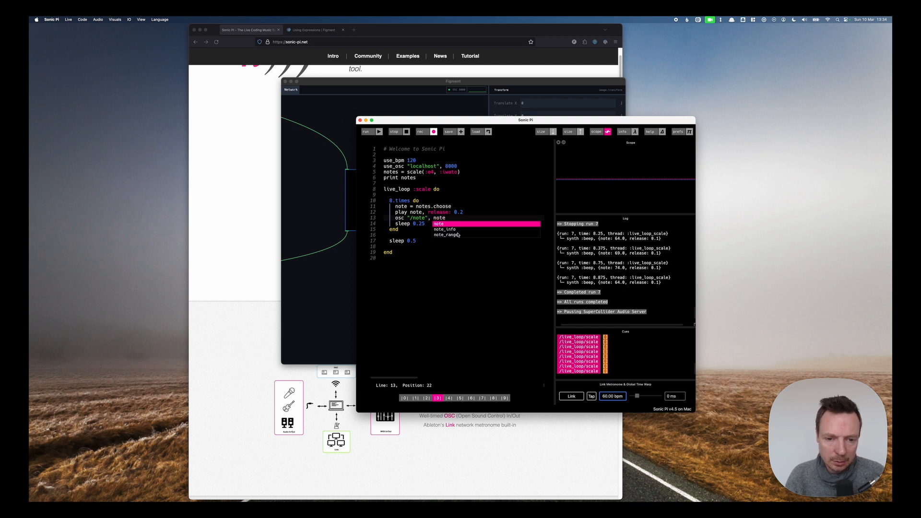
pyautogui.click(459, 206)
pyautogui.click(416, 212)
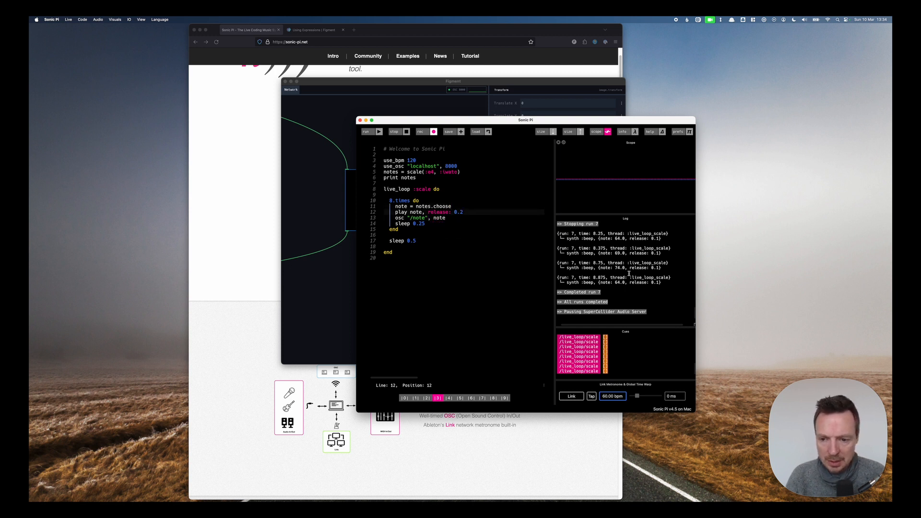
# Run the code and stop it.
pyautogui.scroll(2, 623, 261)
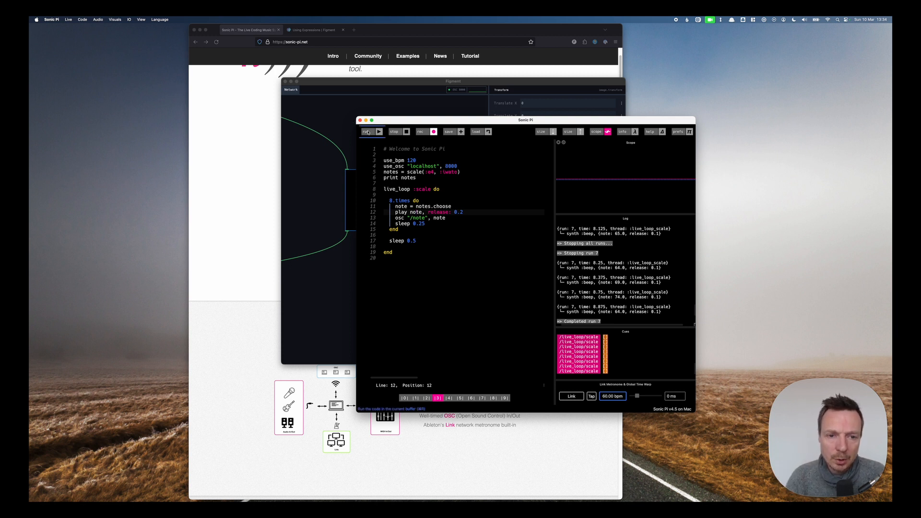
pyautogui.click(383, 133)
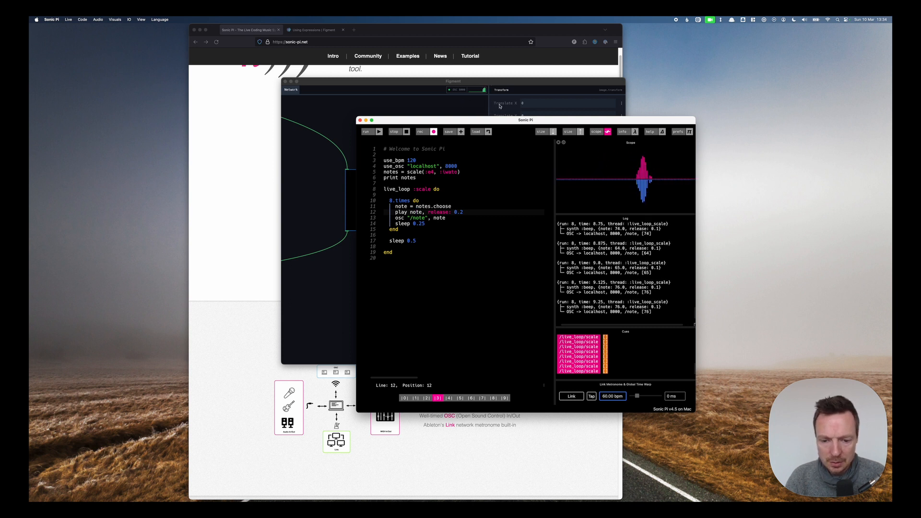
pyautogui.press('super+s')
# Switch to Figment and set the Transform's Rotate expression to osc("/note", 64).
pyautogui.press('super+Tab')
pyautogui.click(625, 92)
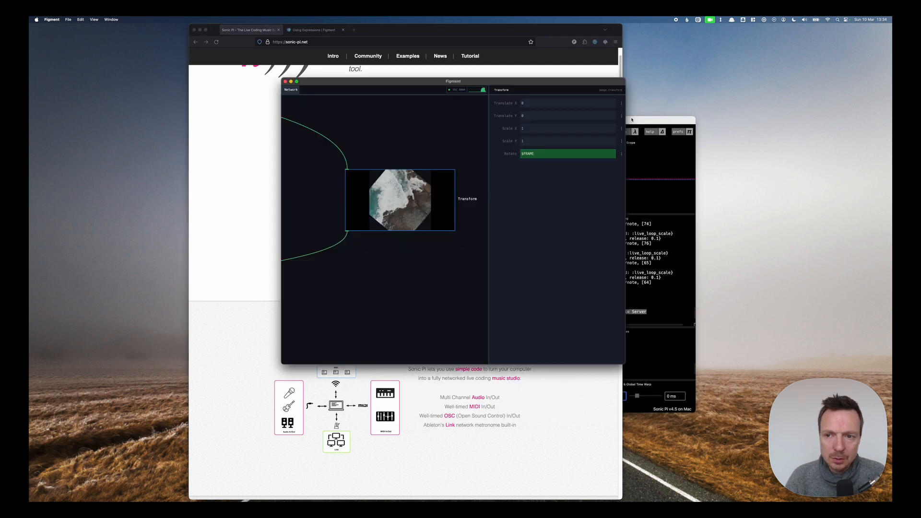
pyautogui.press('super+Tab')
pyautogui.click(498, 87)
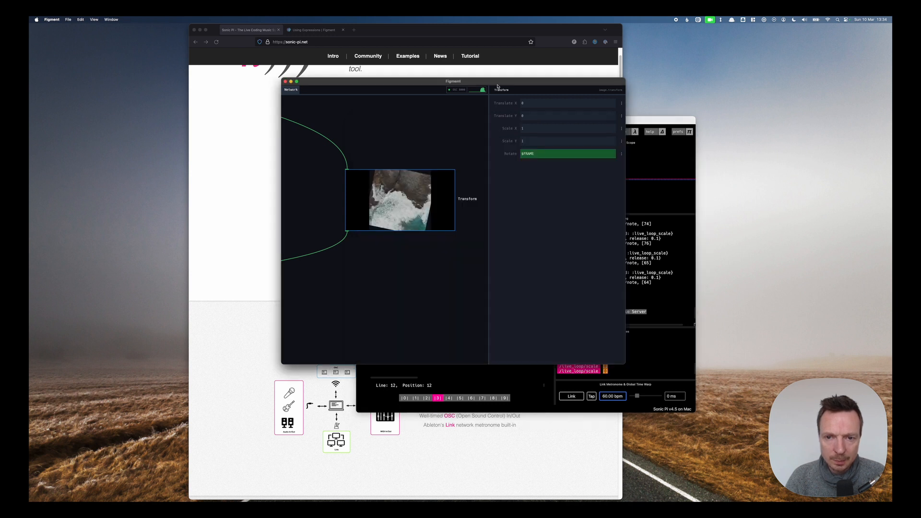
pyautogui.click(622, 103)
pyautogui.click(627, 113)
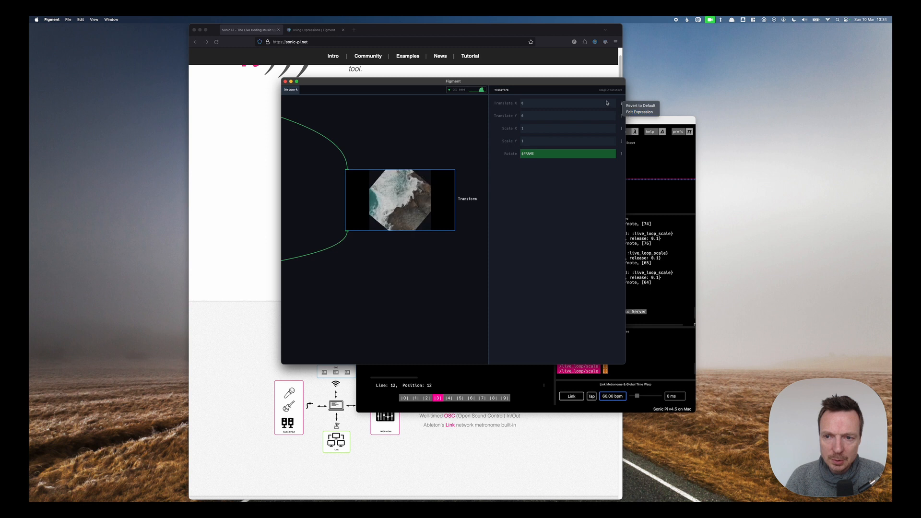
pyautogui.click(564, 155)
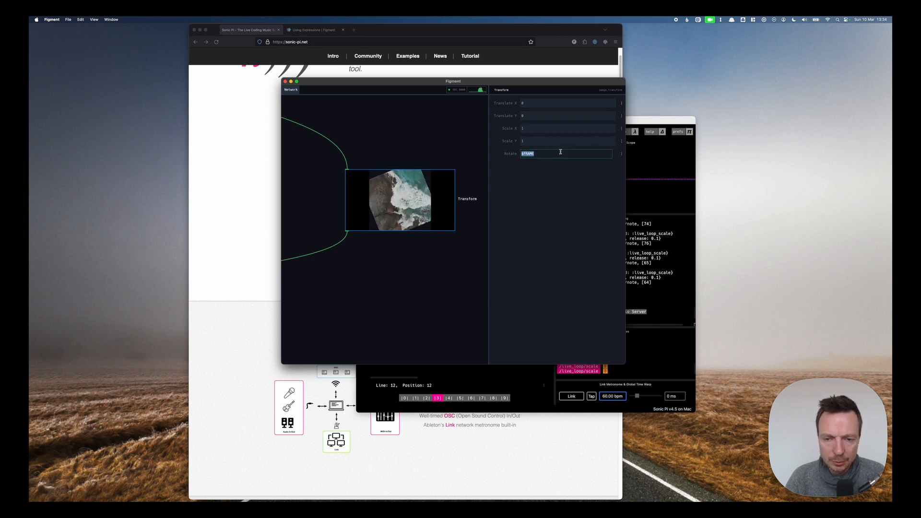
pyautogui.write('c')
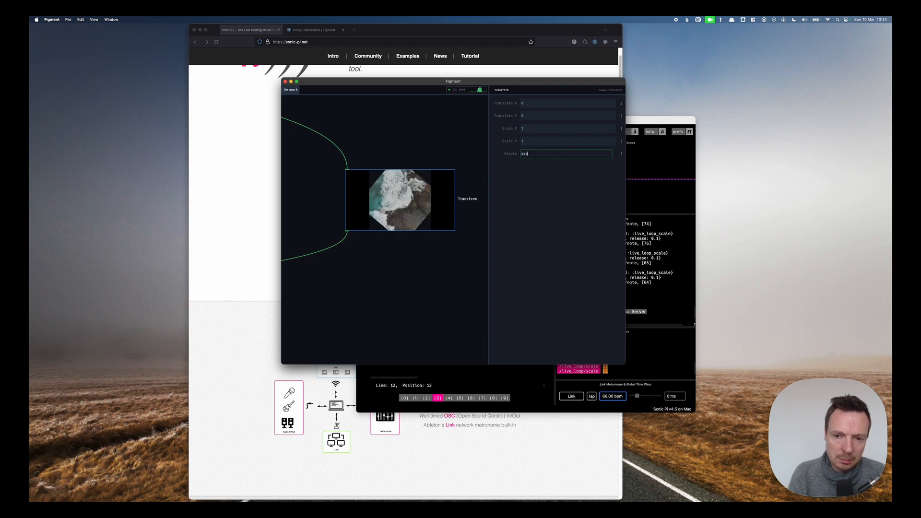
pyautogui.write('sc("/note", 64')
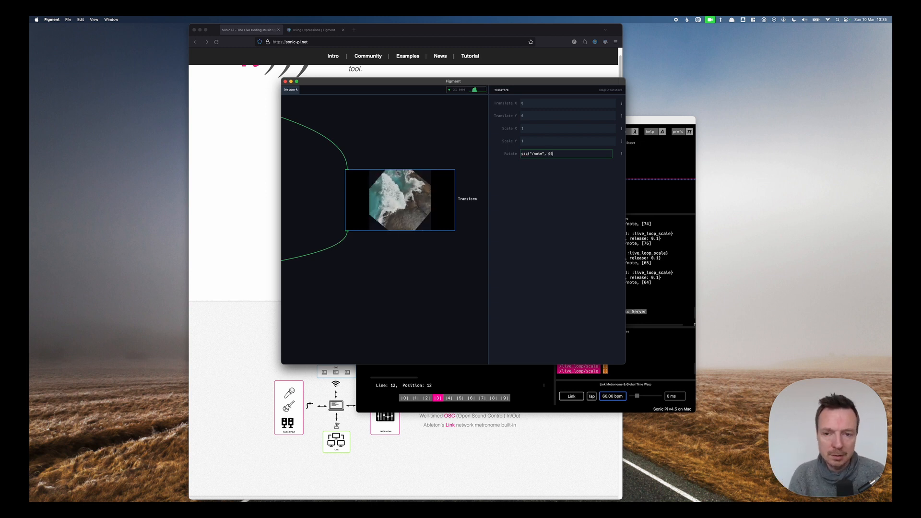
pyautogui.press('Return')
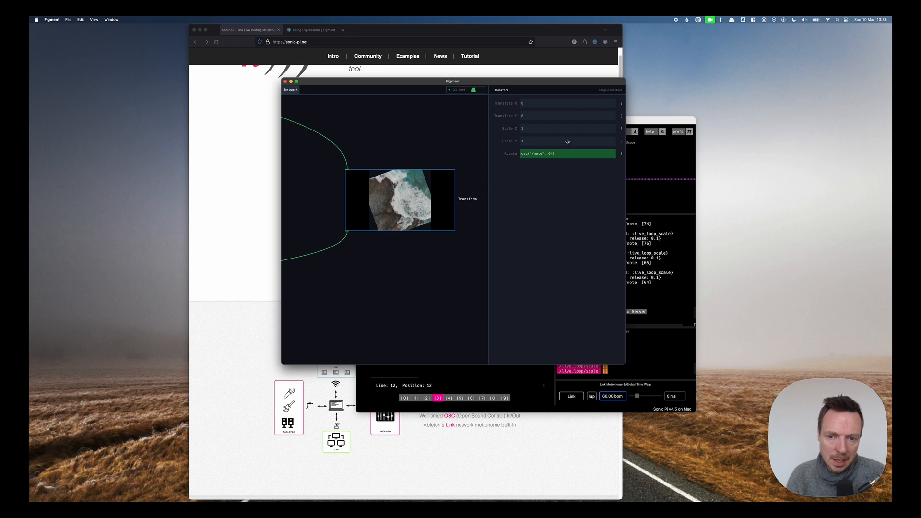
# Move the Sonic Pi window beside Figment, then run the code and stop it.
pyautogui.moveTo(636, 118); pyautogui.dragTo(809, 98)
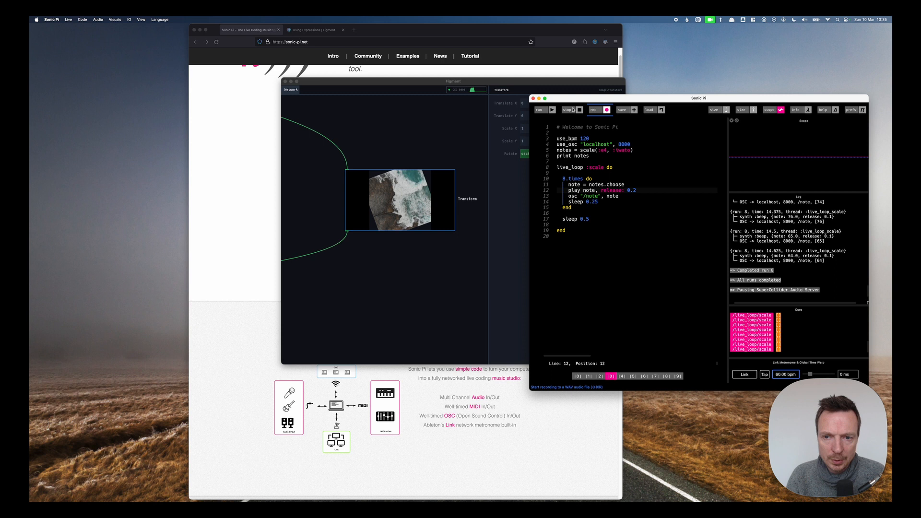
pyautogui.click(545, 111)
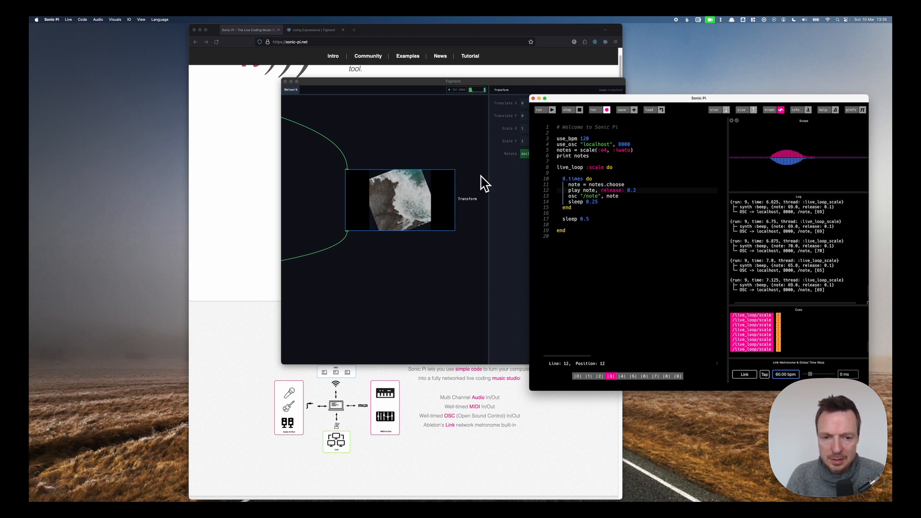
pyautogui.moveTo(584, 99); pyautogui.dragTo(600, 79)
pyautogui.click(585, 91)
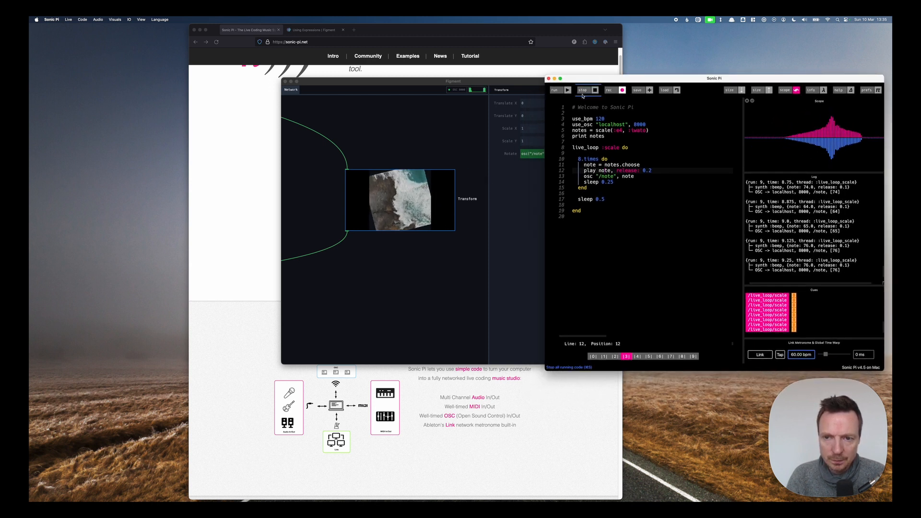
# Examine the map function's parameters in the Figment expressions documentation in the browser.
pyautogui.click(538, 155)
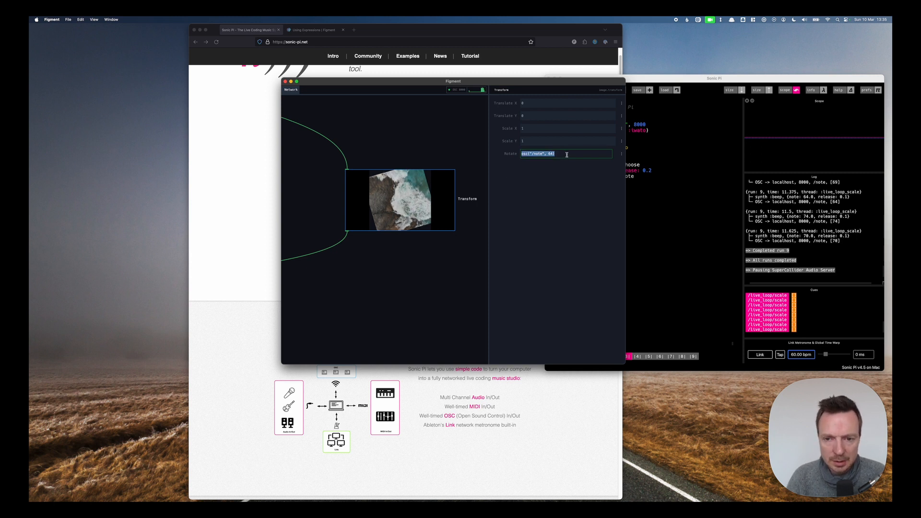
pyautogui.click(567, 155)
pyautogui.click(251, 123)
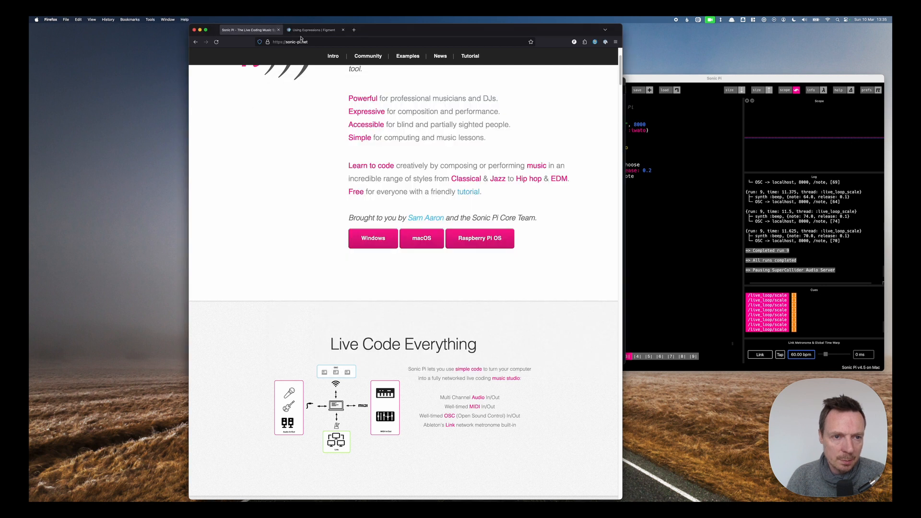
pyautogui.click(307, 30)
pyautogui.scroll(-2, 383, 254)
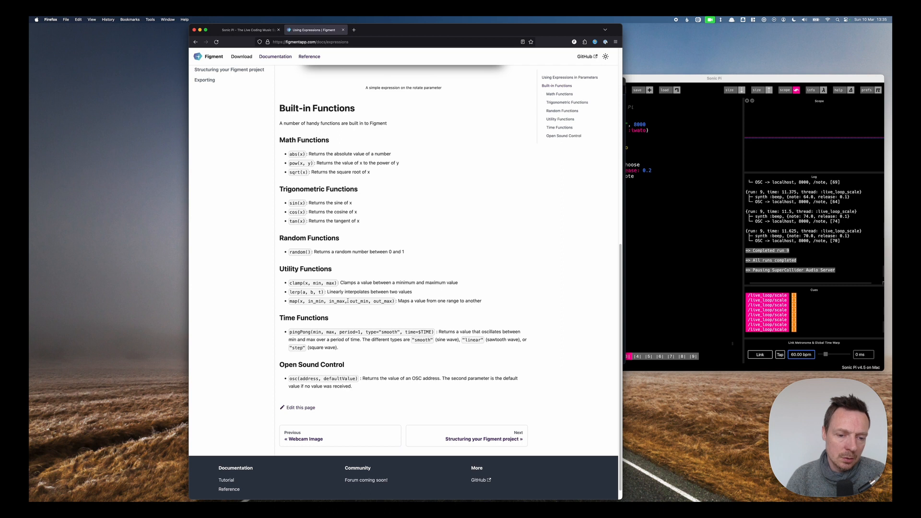
pyautogui.moveTo(348, 301); pyautogui.dragTo(394, 302)
pyautogui.click(395, 302)
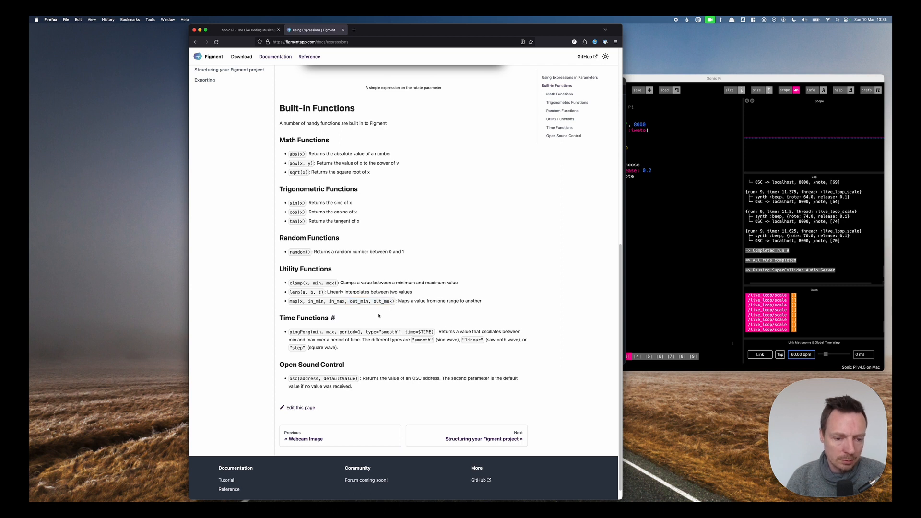
pyautogui.moveTo(308, 301); pyautogui.dragTo(347, 301)
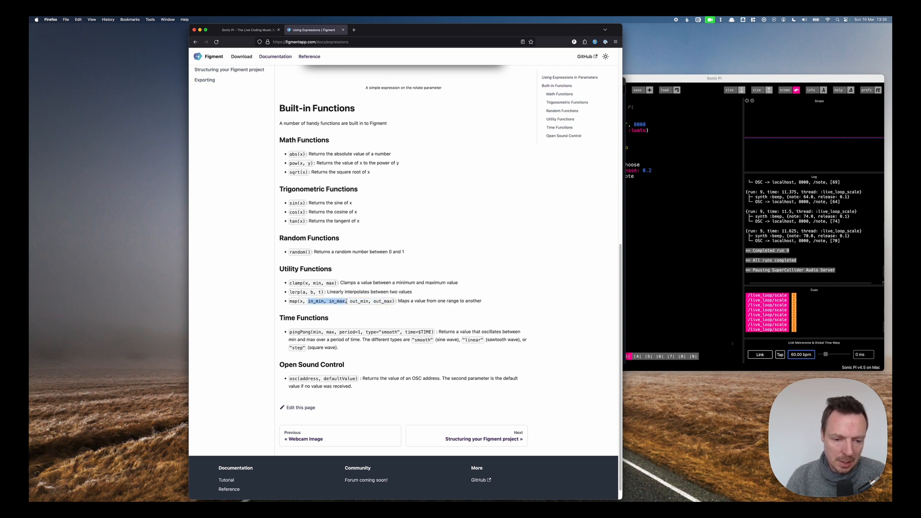
pyautogui.click(324, 301)
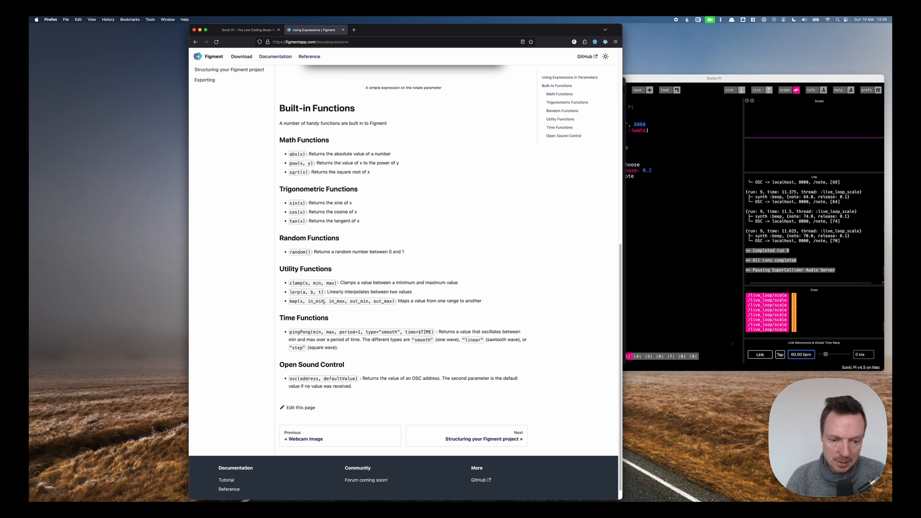
pyautogui.doubleClick(359, 301)
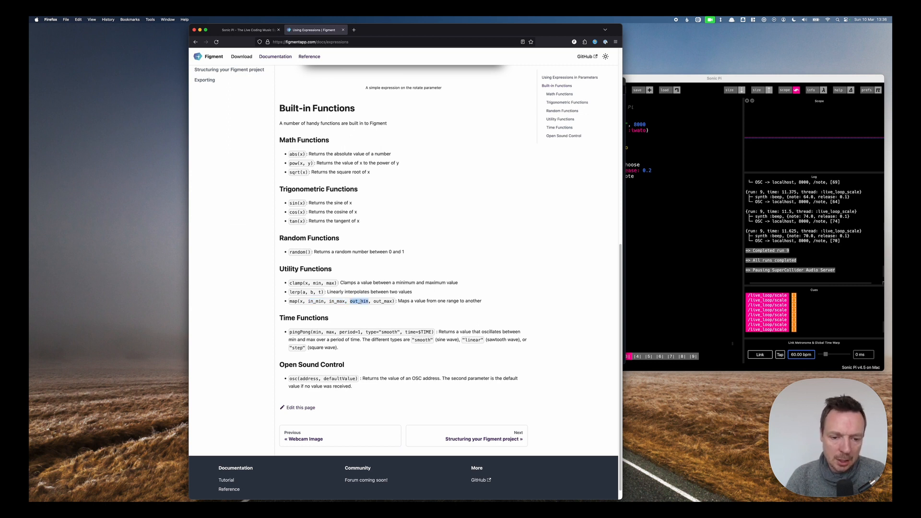
pyautogui.doubleClick(384, 303)
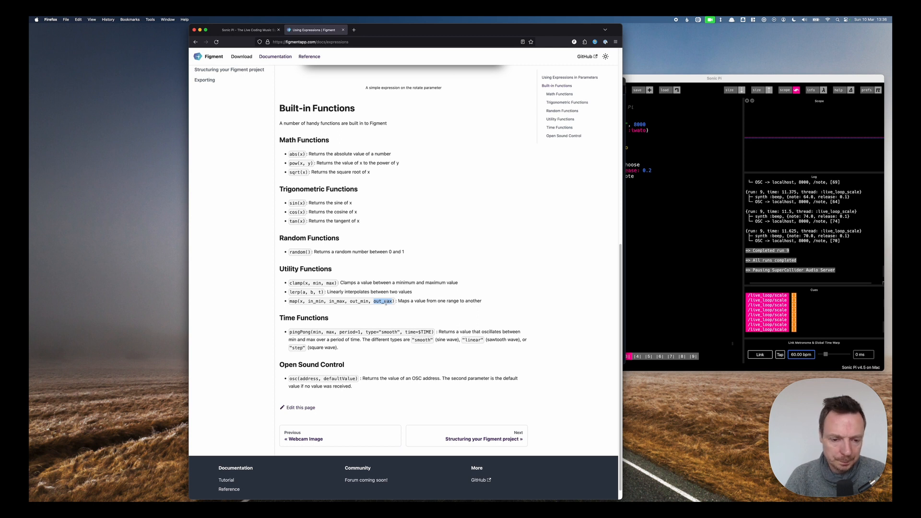
# Set the Transform's Rotate expression to map(osc("/note", 64), 64, 76, 0, 360).
pyautogui.click(622, 93)
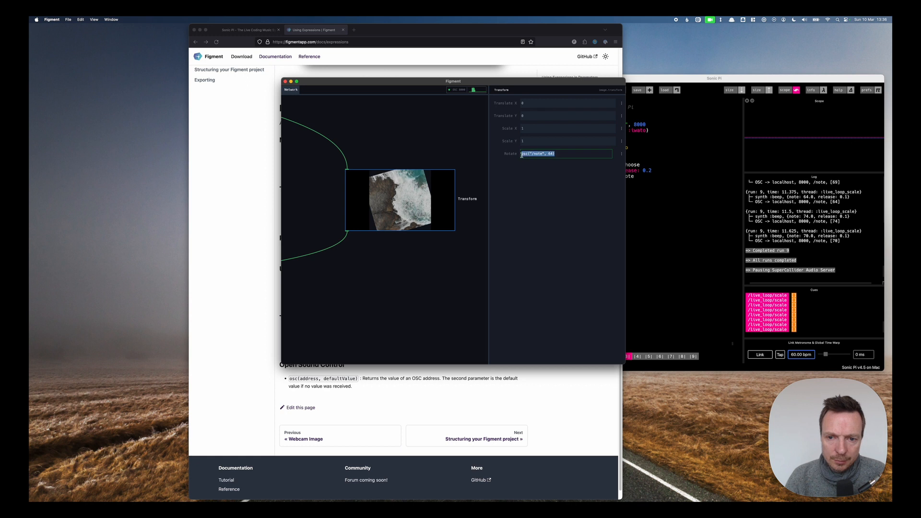
pyautogui.moveTo(423, 83); pyautogui.dragTo(459, 71)
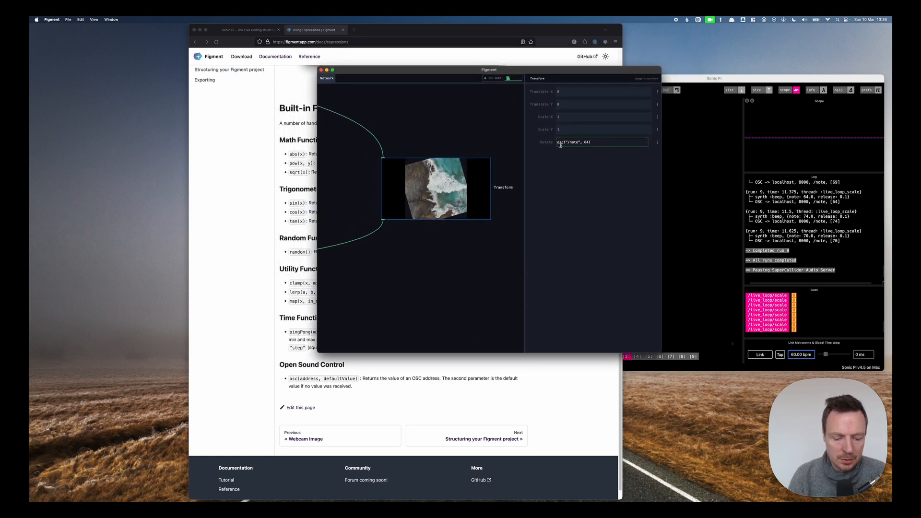
pyautogui.write('map(')
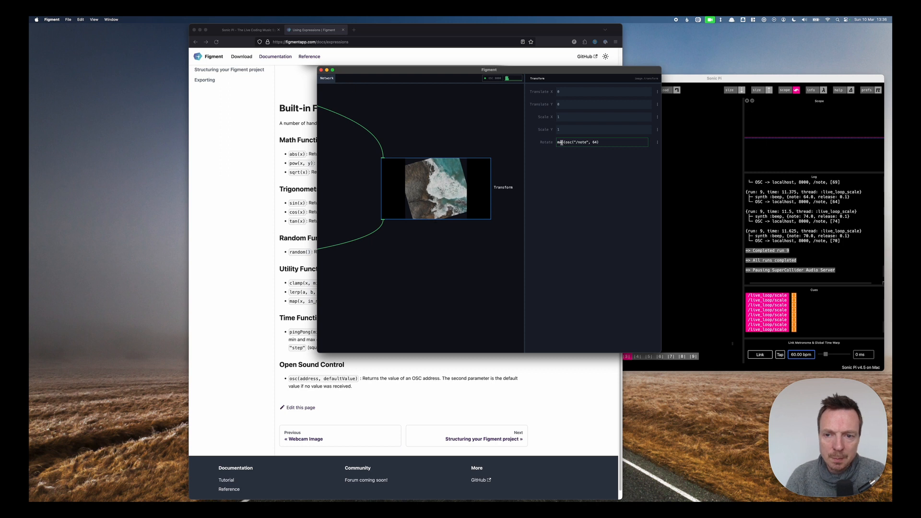
pyautogui.moveTo(565, 143); pyautogui.dragTo(601, 143)
pyautogui.click(601, 142)
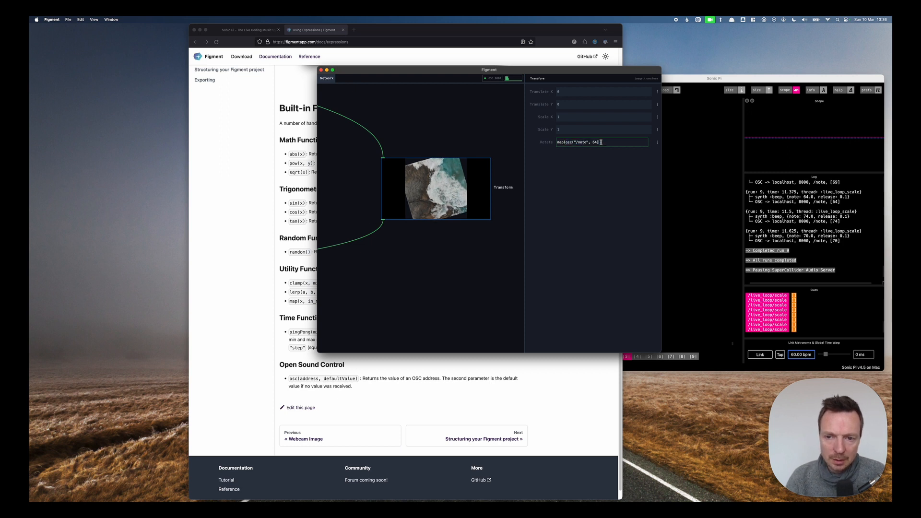
pyautogui.write(', 64, 76, 0, 360')
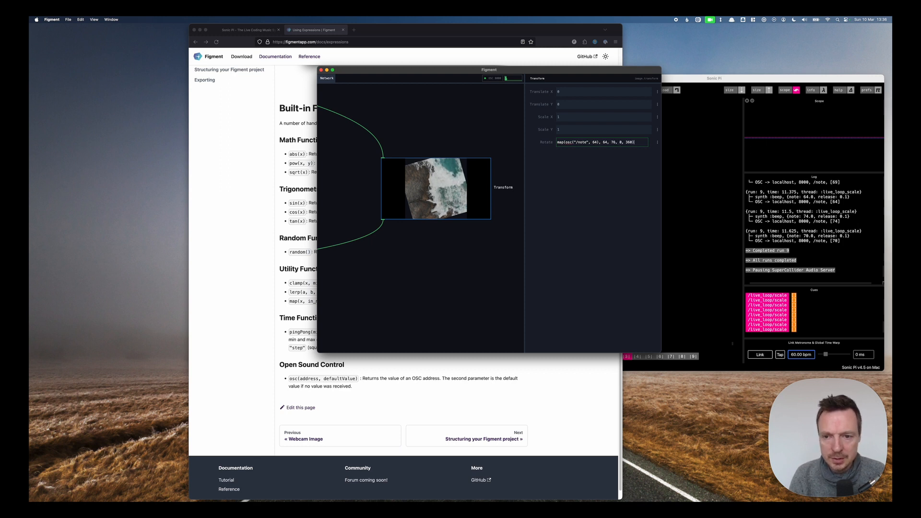
pyautogui.press('Return')
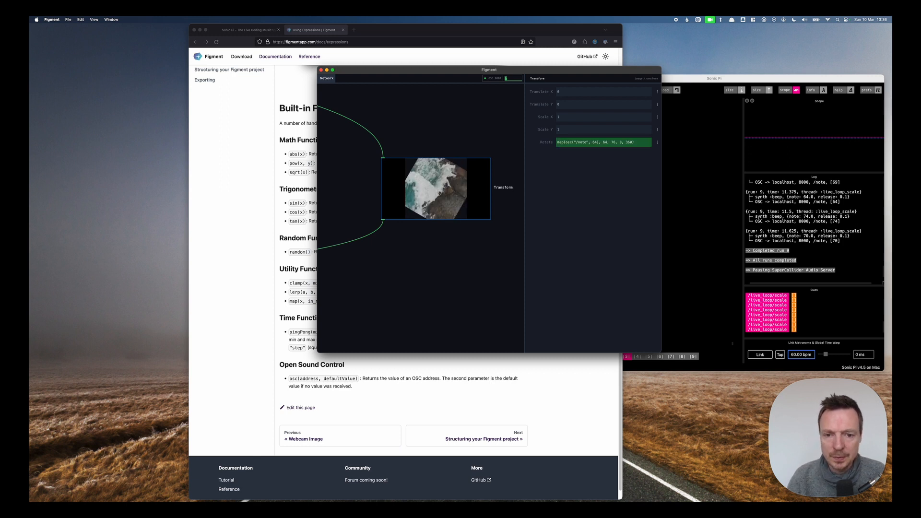
# Run the Sonic Pi code to test the rotation, then reposition the Figment window.
pyautogui.click(685, 91)
pyautogui.press('super+r')
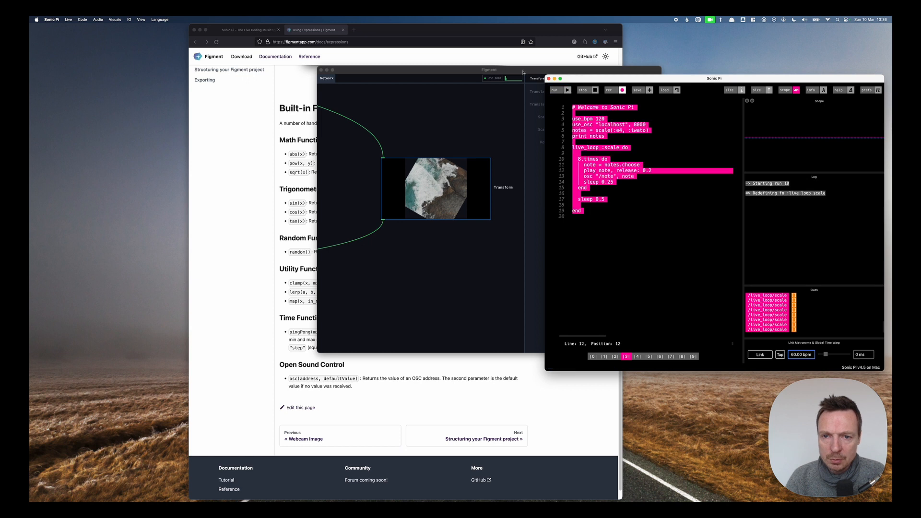
pyautogui.click(517, 72)
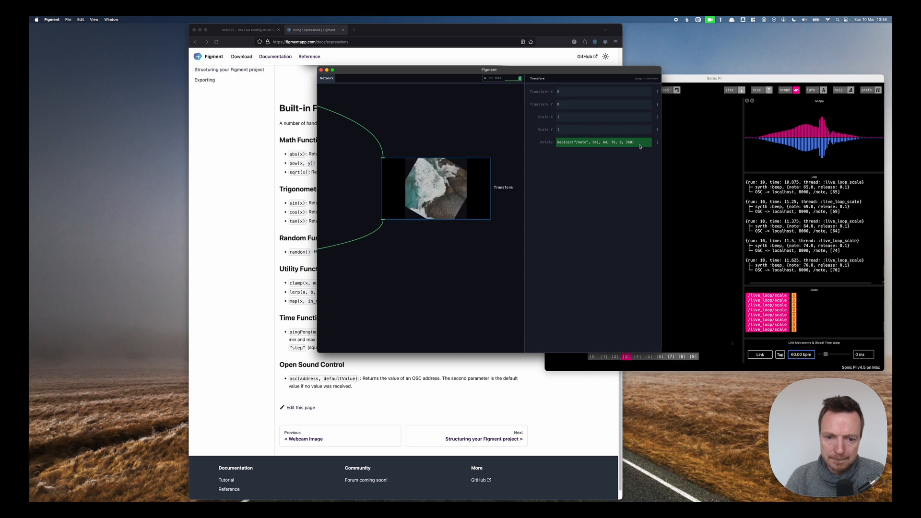
pyautogui.click(671, 81)
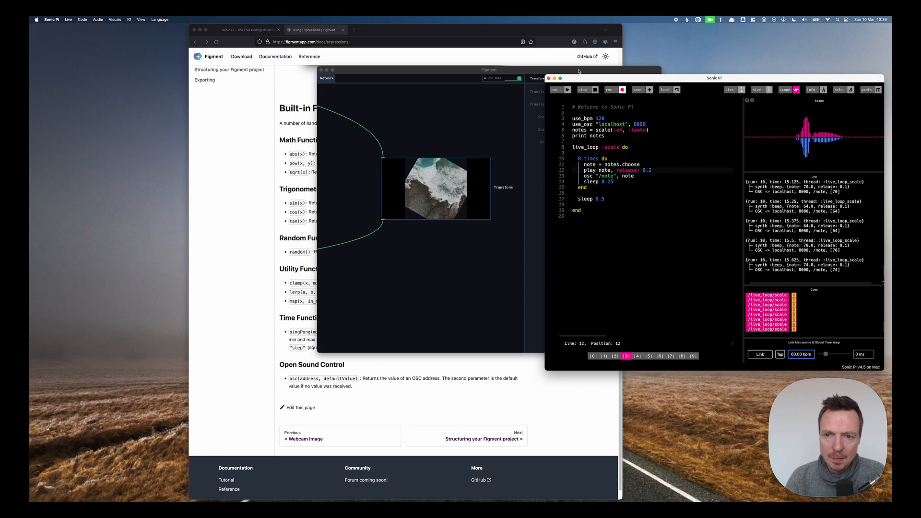
pyautogui.moveTo(579, 71); pyautogui.dragTo(537, 92)
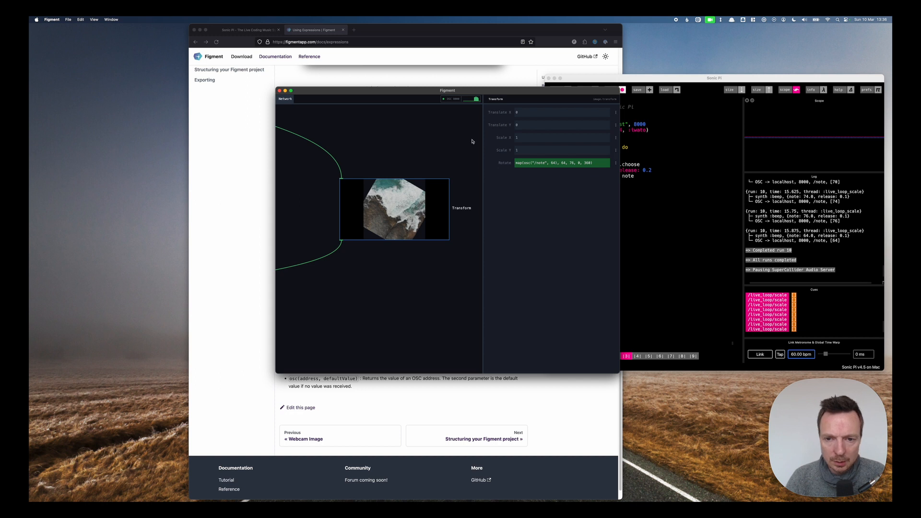
# Add a Webcam Image node to the network and select it.
pyautogui.scroll(-5, 463, 144)
pyautogui.click(446, 165)
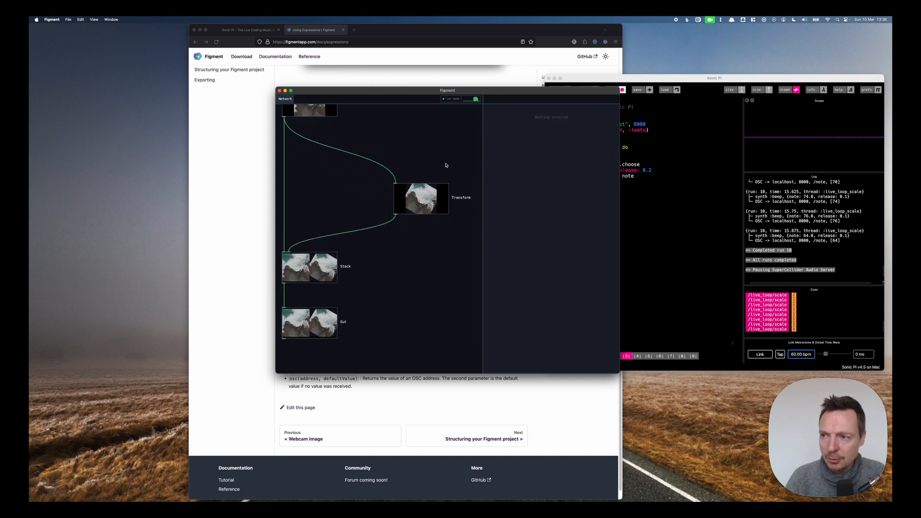
pyautogui.scroll(5, 445, 165)
pyautogui.doubleClick(402, 159)
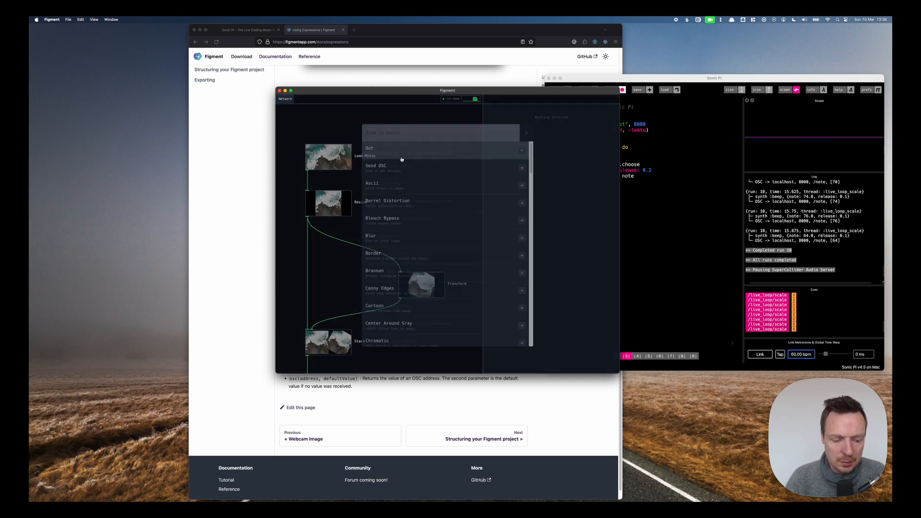
pyautogui.write('webcam')
pyautogui.press('Return')
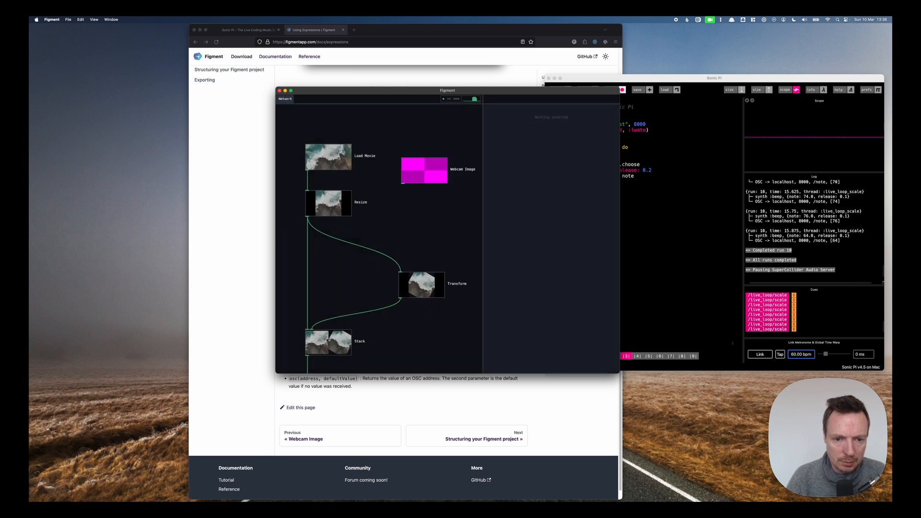
pyautogui.click(425, 173)
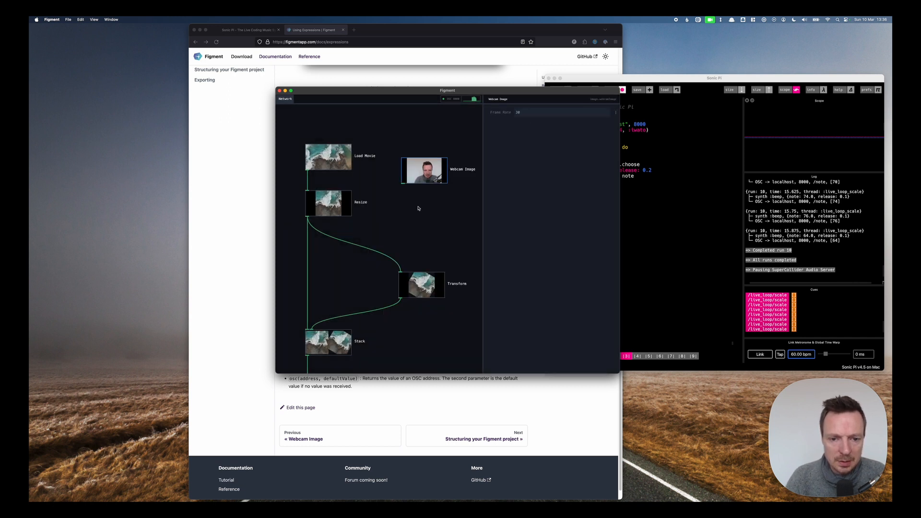
# Add a second Transform node and connect the Webcam Image output to it.
pyautogui.doubleClick(418, 208)
pyautogui.write('transform')
pyautogui.press('Return')
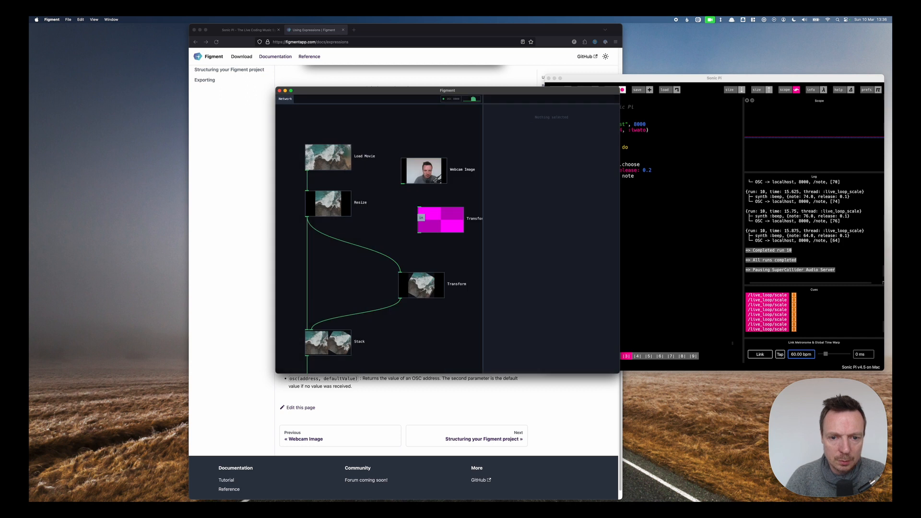
pyautogui.moveTo(402, 184); pyautogui.dragTo(431, 218)
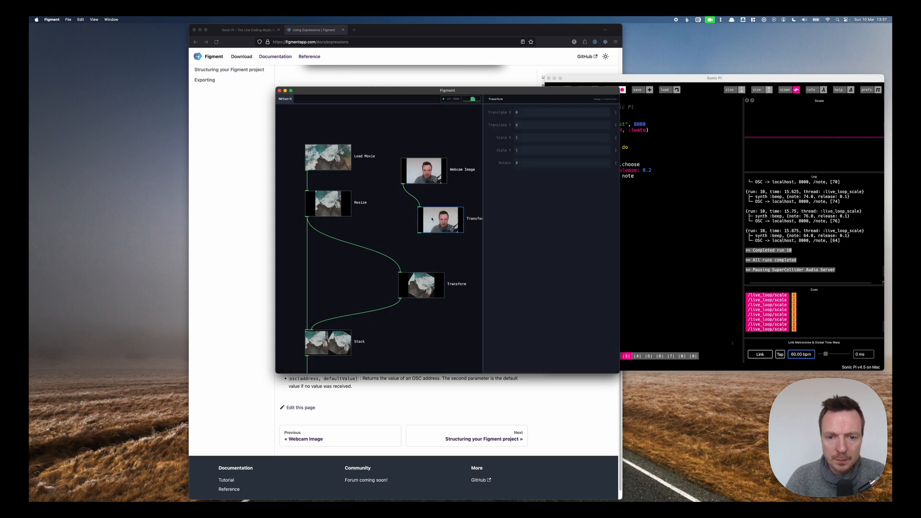
# Set the new Transform's Scale X to -4 and Scale Y to 4.
pyautogui.click(523, 138)
pyautogui.write('4')
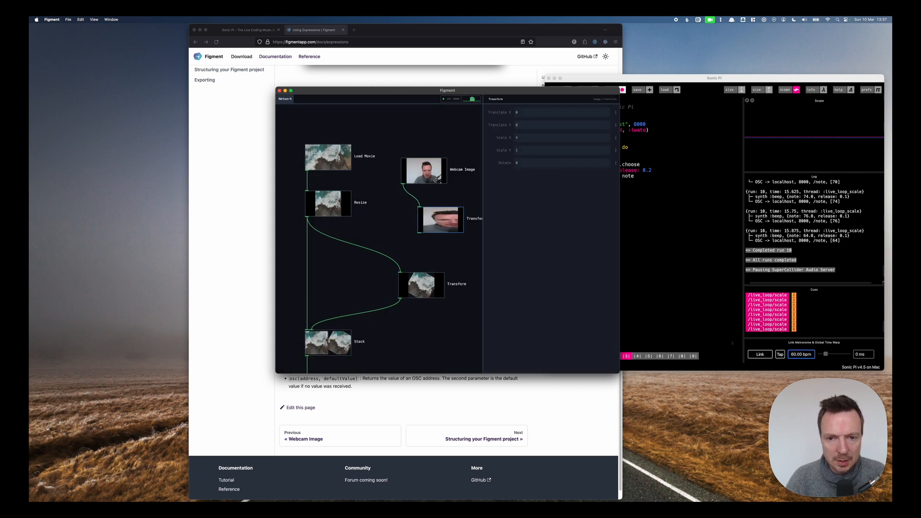
pyautogui.click(520, 149)
pyautogui.write('4')
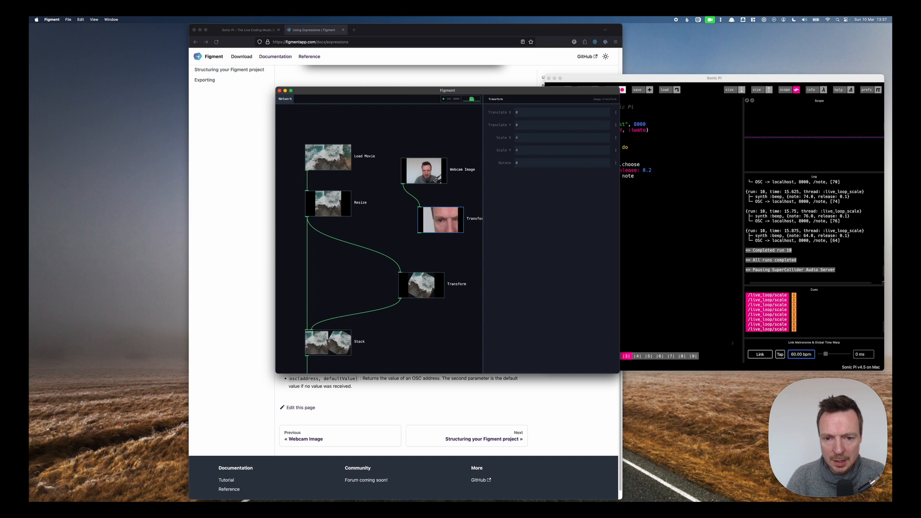
pyautogui.click(522, 138)
pyautogui.write('-4')
pyautogui.press('Return')
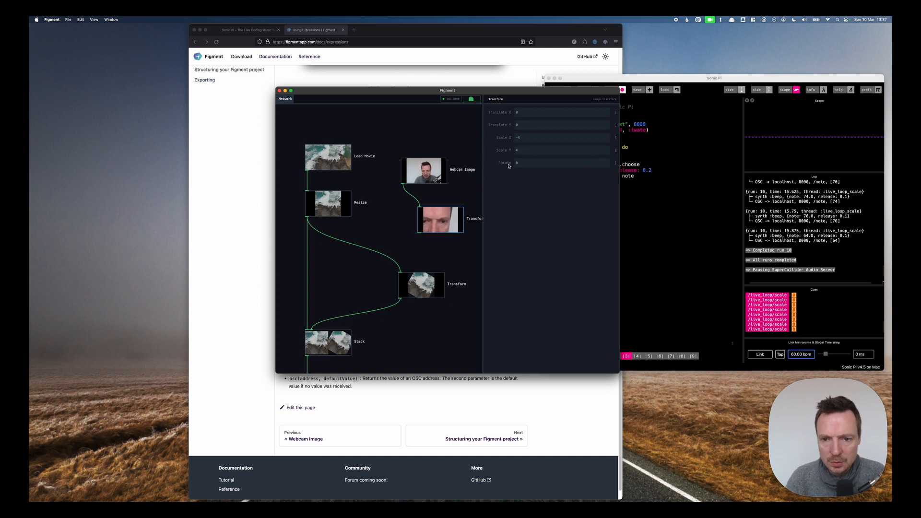
# Add a Threshold node fed by the webcam Transform and set its threshold to 0.36.
pyautogui.moveTo(425, 172); pyautogui.dragTo(414, 147)
pyautogui.moveTo(438, 214); pyautogui.dragTo(410, 176)
pyautogui.doubleClick(410, 220)
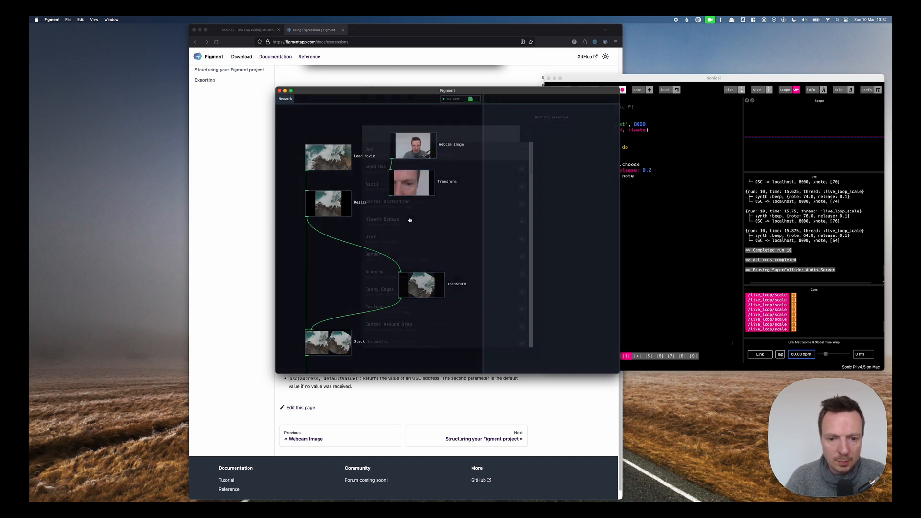
pyautogui.write('trh')
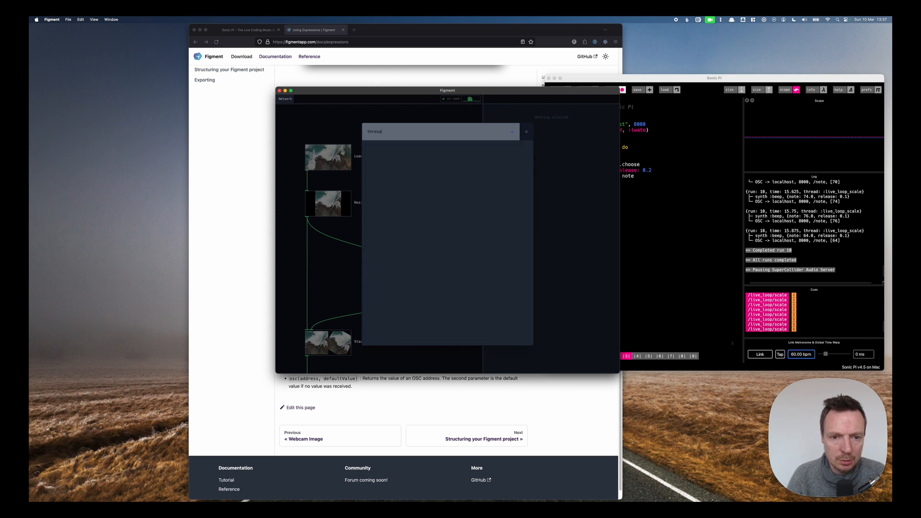
pyautogui.press('Return')
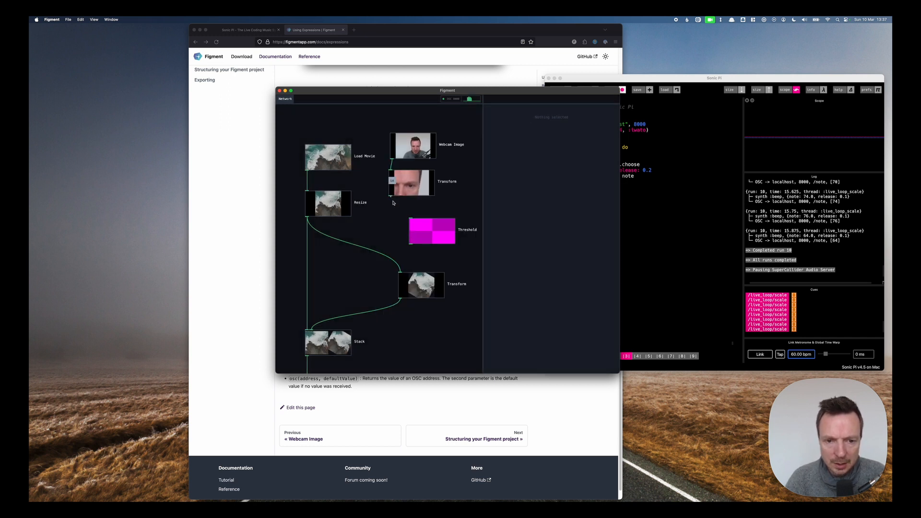
pyautogui.moveTo(391, 196); pyautogui.dragTo(411, 219)
pyautogui.click(426, 231)
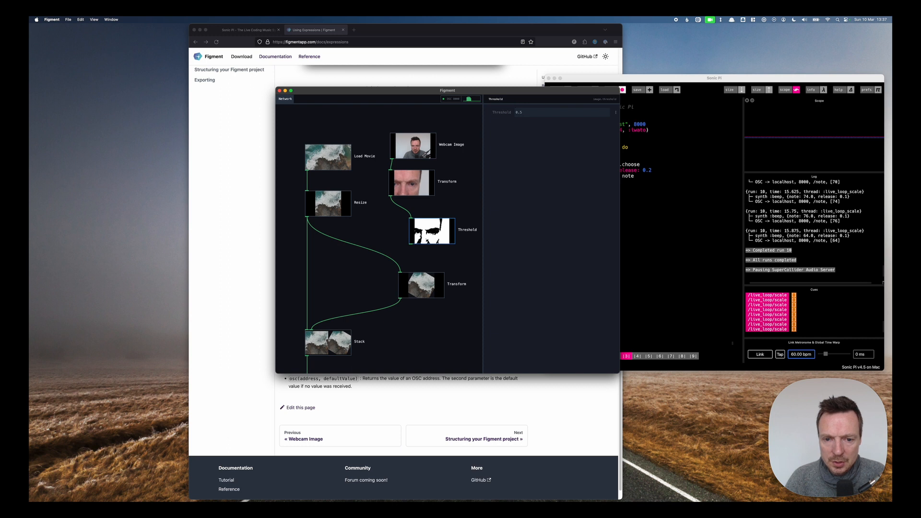
pyautogui.moveTo(536, 114); pyautogui.dragTo(530, 114)
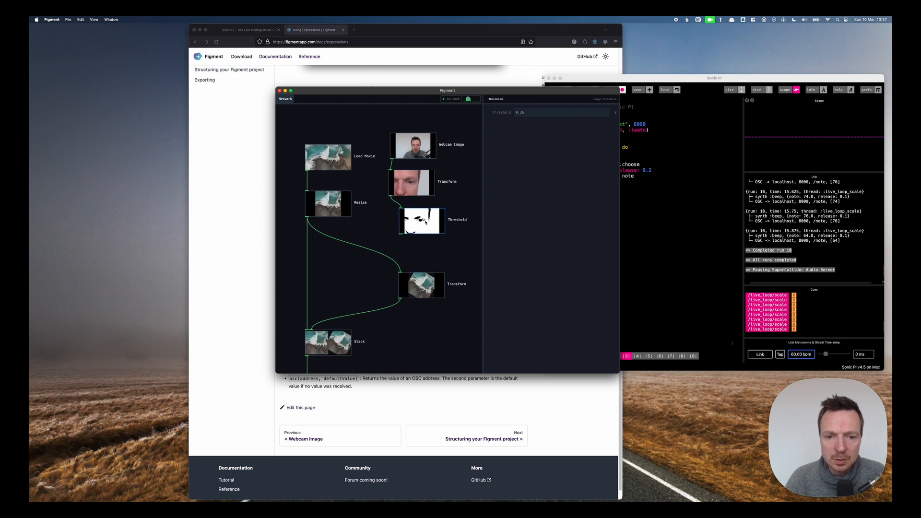
# Add a Border node after the Threshold, setting border size to 431 and border colour to red.
pyautogui.doubleClick(411, 250)
pyautogui.write('bor')
pyautogui.press('Return')
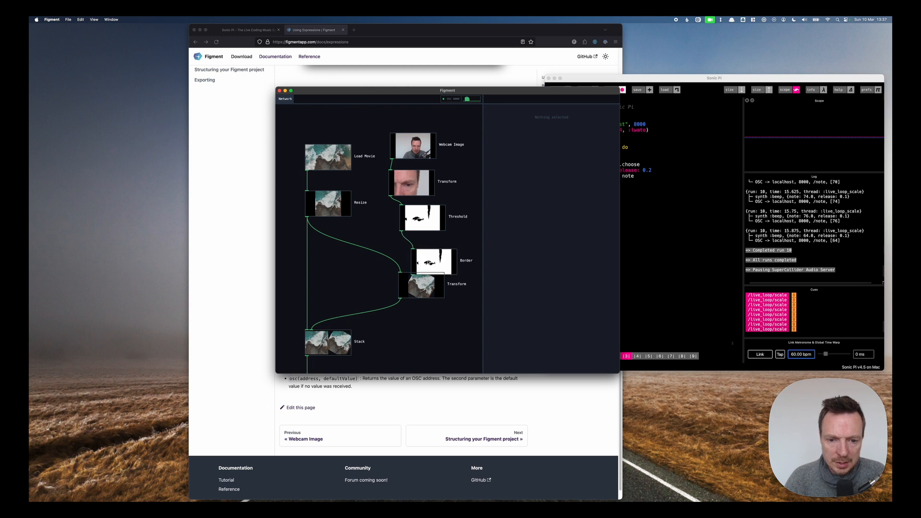
pyautogui.click(415, 254)
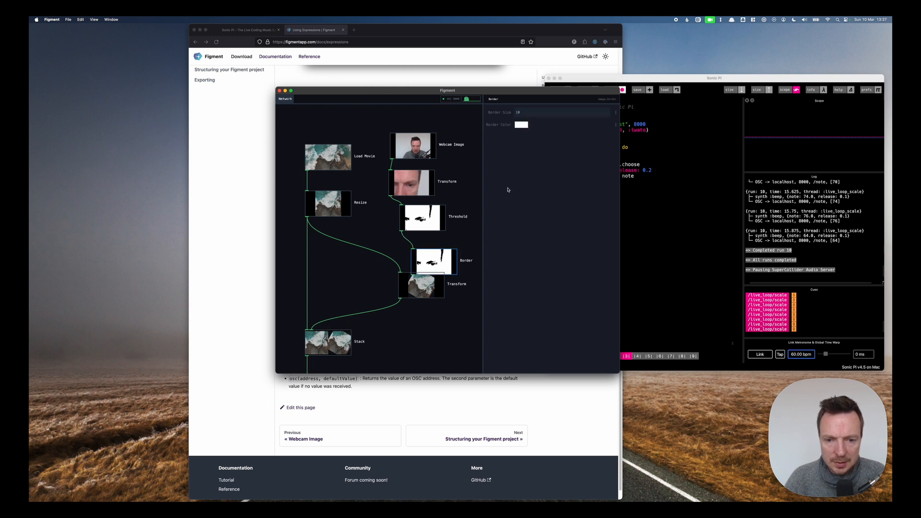
pyautogui.click(522, 125)
pyautogui.moveTo(501, 114)
pyautogui.mouseDown()
pyautogui.moveTo(536, 133)
pyautogui.moveTo(537, 114)
pyautogui.mouseUp()
pyautogui.click(528, 116)
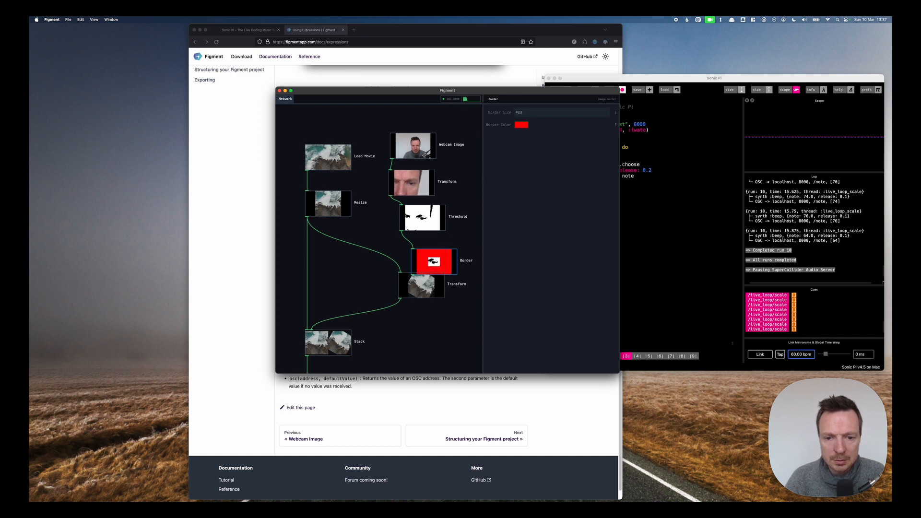
# Make the Border node's colour fully transparent using the colour picker's opacity slider.
pyautogui.moveTo(432, 286); pyautogui.dragTo(410, 309)
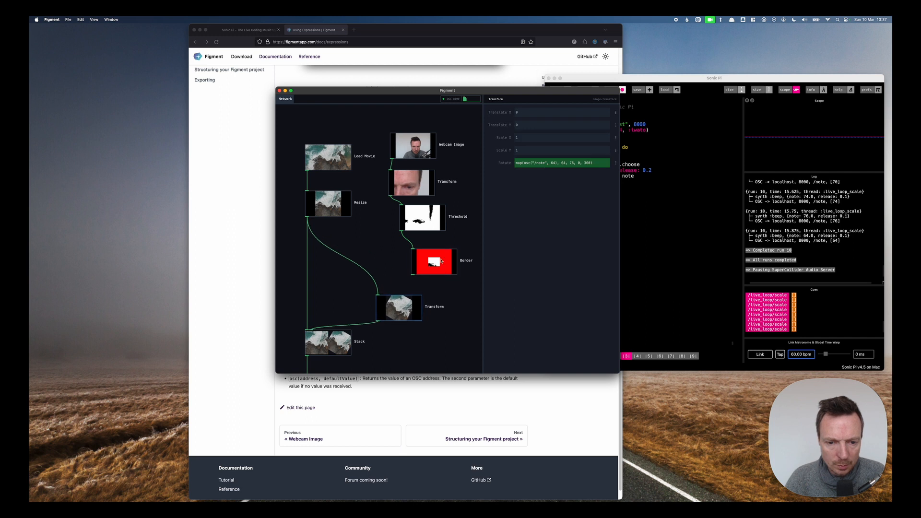
pyautogui.click(435, 262)
pyautogui.click(522, 125)
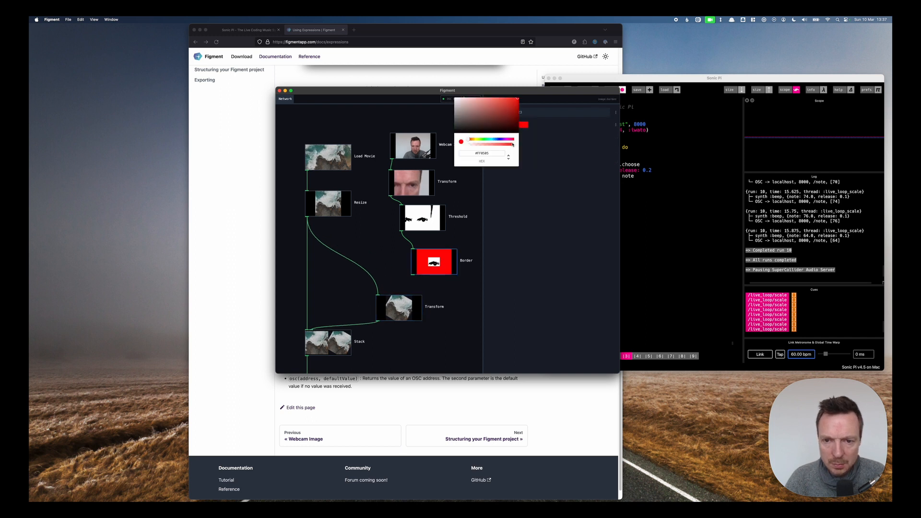
pyautogui.moveTo(512, 144); pyautogui.dragTo(467, 143)
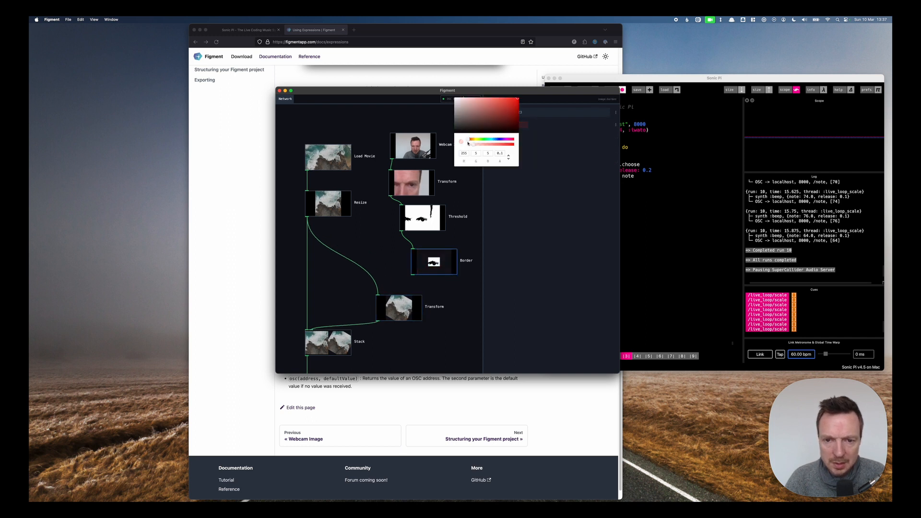
pyautogui.click(440, 264)
# Add a Trail node fed by the Border node and rearrange the nodes.
pyautogui.moveTo(406, 309); pyautogui.dragTo(355, 281)
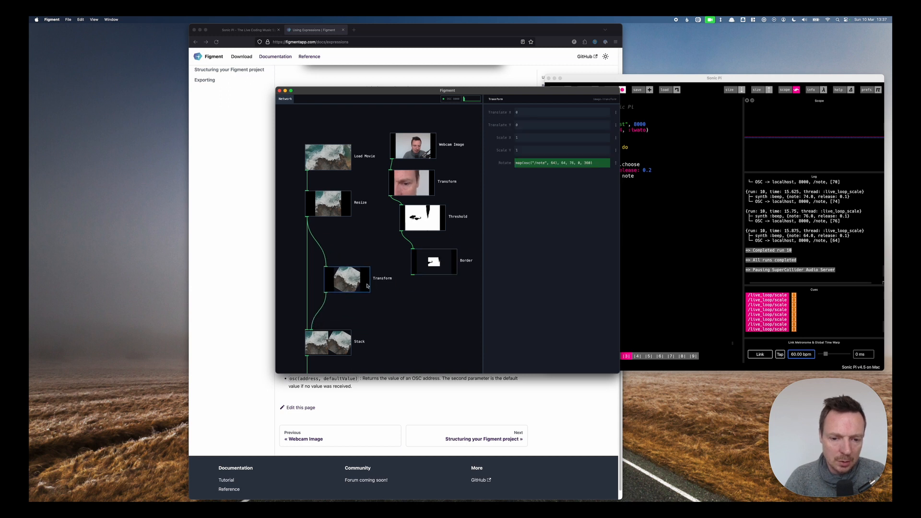
pyautogui.click(437, 295)
pyautogui.doubleClick(438, 292)
pyautogui.write('trail')
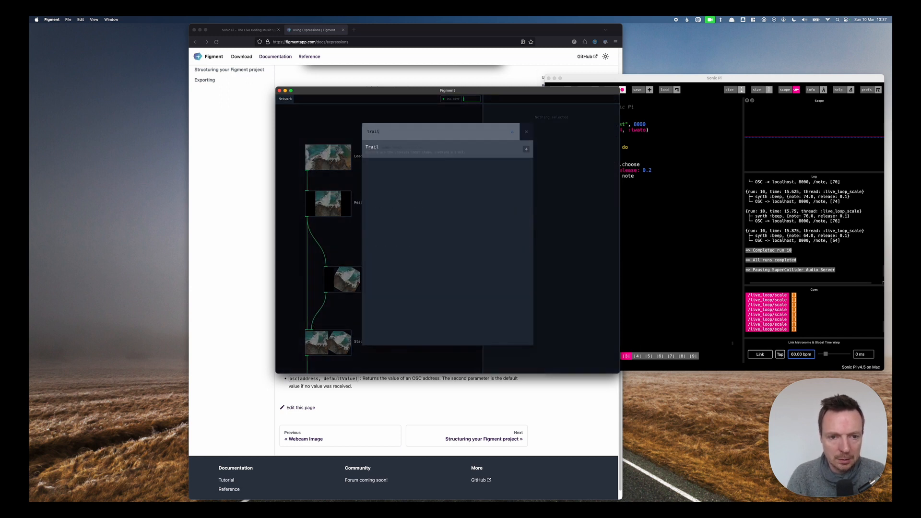
pyautogui.press('Return')
pyautogui.moveTo(413, 275); pyautogui.dragTo(442, 296)
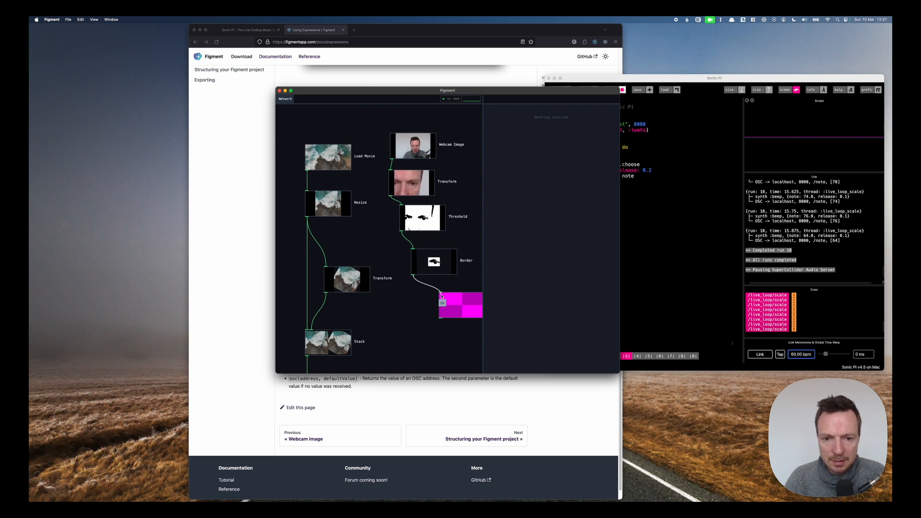
pyautogui.moveTo(471, 306); pyautogui.dragTo(423, 330)
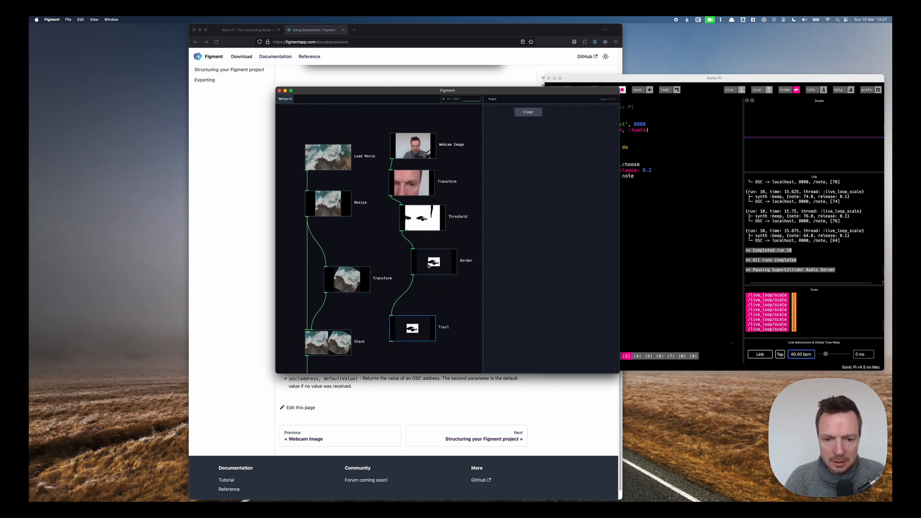
pyautogui.moveTo(428, 266); pyautogui.dragTo(422, 253)
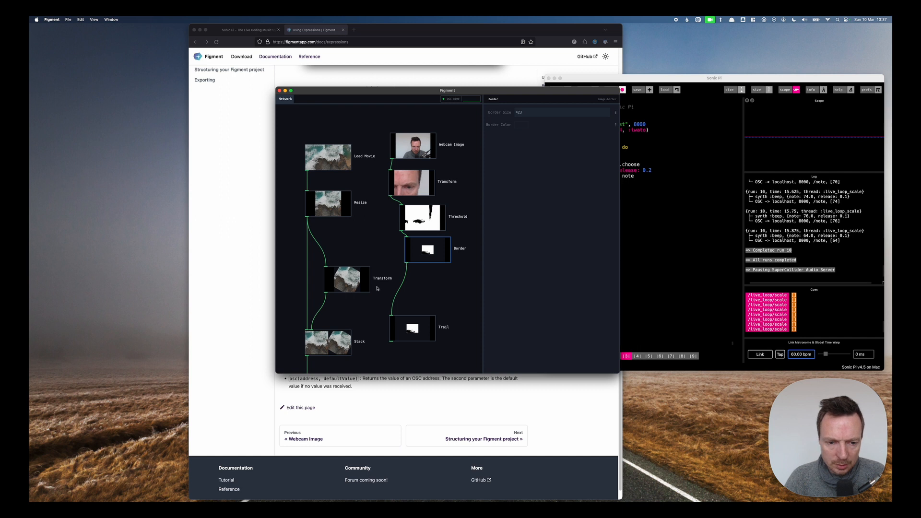
# Insert a new Transform node between the Border and Trail nodes, wiring Border into it and it into Trail.
pyautogui.moveTo(340, 278)
pyautogui.mouseDown()
pyautogui.moveTo(358, 283)
pyautogui.moveTo(351, 271)
pyautogui.mouseUp()
pyautogui.doubleClick(439, 288)
pyautogui.write('tra')
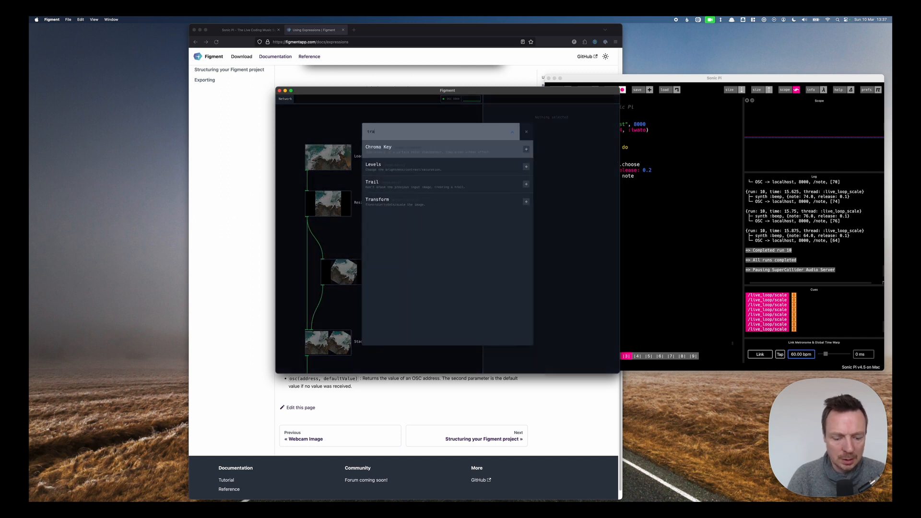
pyautogui.write('ns')
pyautogui.press('Down')
pyautogui.press('Return')
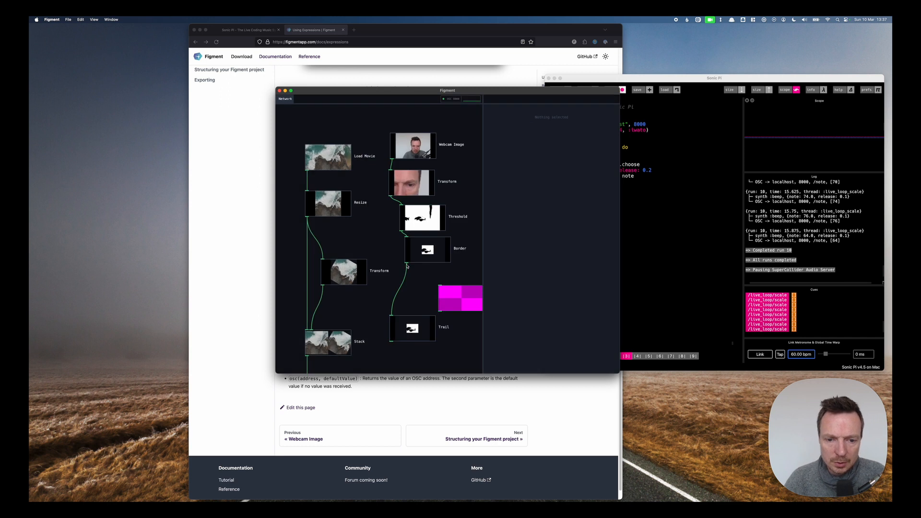
pyautogui.moveTo(420, 273); pyautogui.dragTo(440, 286)
pyautogui.moveTo(450, 297); pyautogui.dragTo(391, 317)
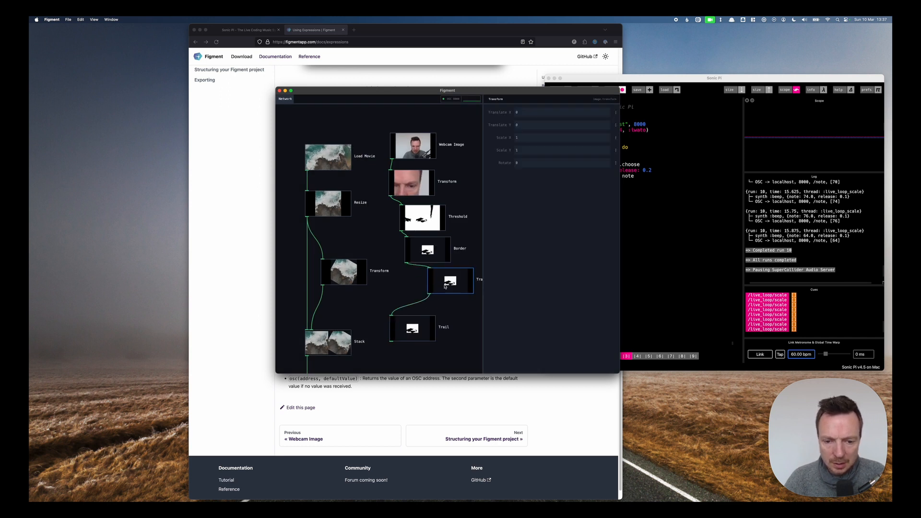
# Scrub the new Transform's translate X to about -0.5 and translate Y to about 0.29.
pyautogui.moveTo(523, 112)
pyautogui.mouseDown()
pyautogui.moveTo(565, 113)
pyautogui.moveTo(536, 113)
pyautogui.moveTo(558, 124)
pyautogui.moveTo(534, 125)
pyautogui.moveTo(550, 124)
pyautogui.moveTo(464, 112)
pyautogui.moveTo(472, 112)
pyautogui.mouseUp()
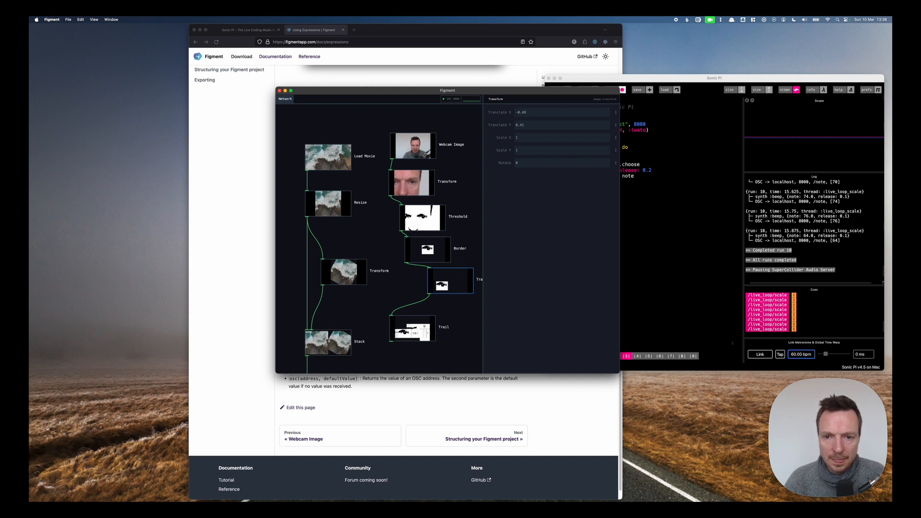
pyautogui.moveTo(532, 126); pyautogui.dragTo(521, 126)
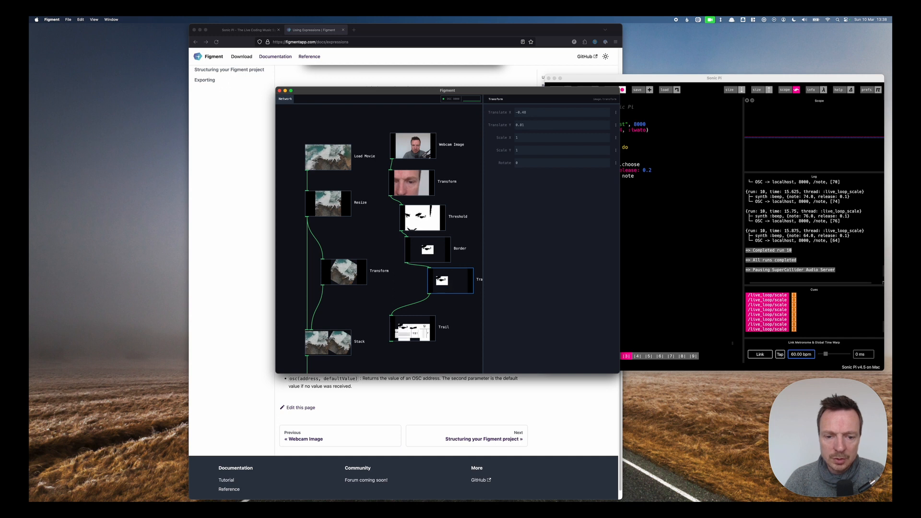
pyautogui.moveTo(531, 125)
pyautogui.mouseDown()
pyautogui.moveTo(465, 125)
pyautogui.moveTo(522, 126)
pyautogui.moveTo(529, 113)
pyautogui.moveTo(505, 113)
pyautogui.moveTo(534, 112)
pyautogui.mouseUp()
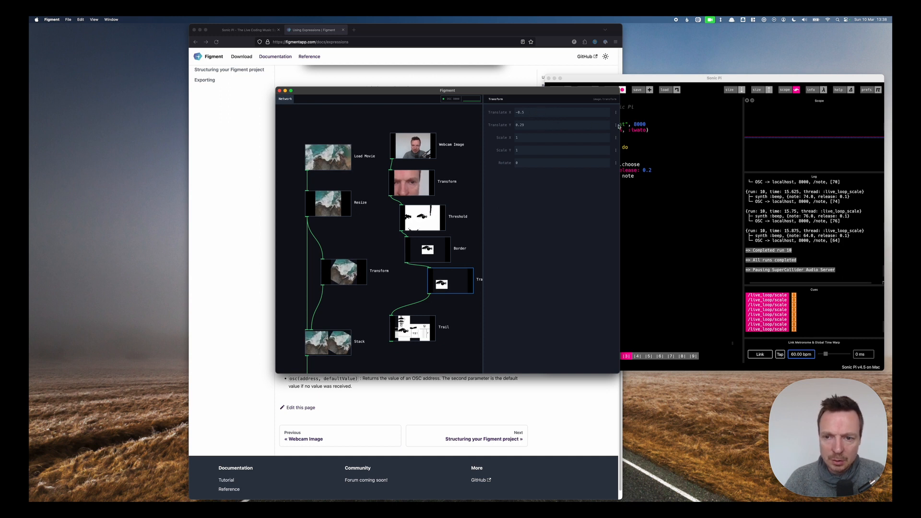
# Turn the Transform's translate Y into an expression reading osc("/note", 64).
pyautogui.click(616, 126)
pyautogui.click(633, 134)
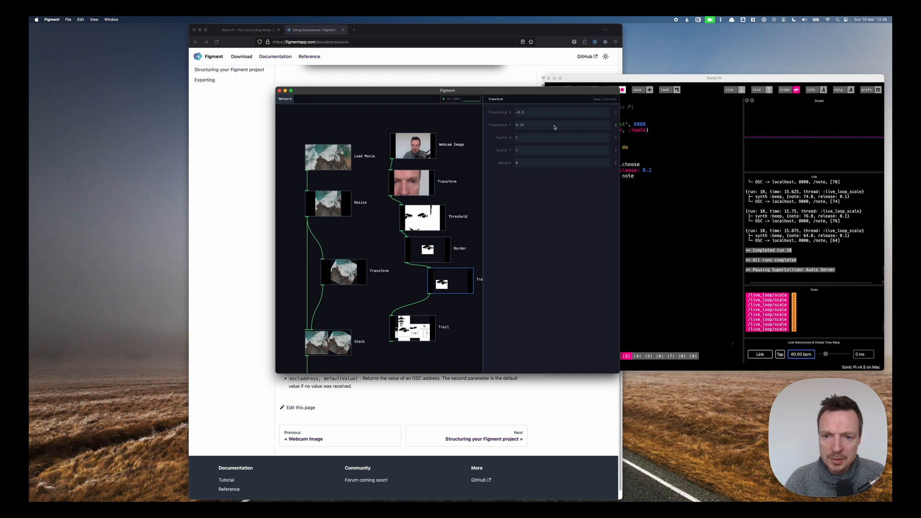
pyautogui.write('os')
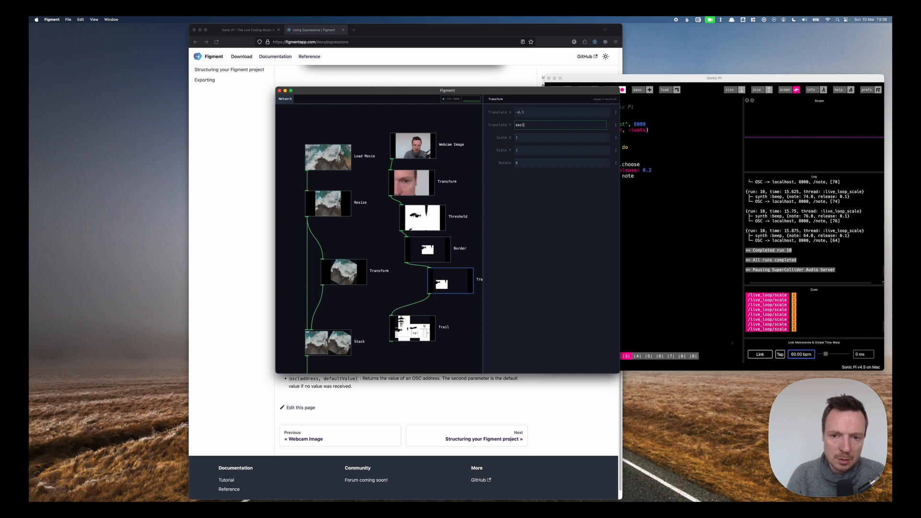
pyautogui.write('c("')
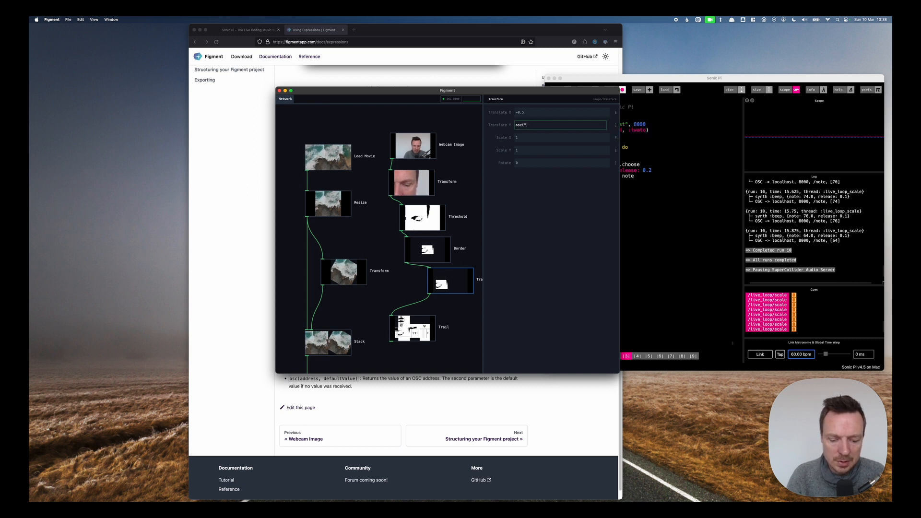
pyautogui.write('note/note", 6')
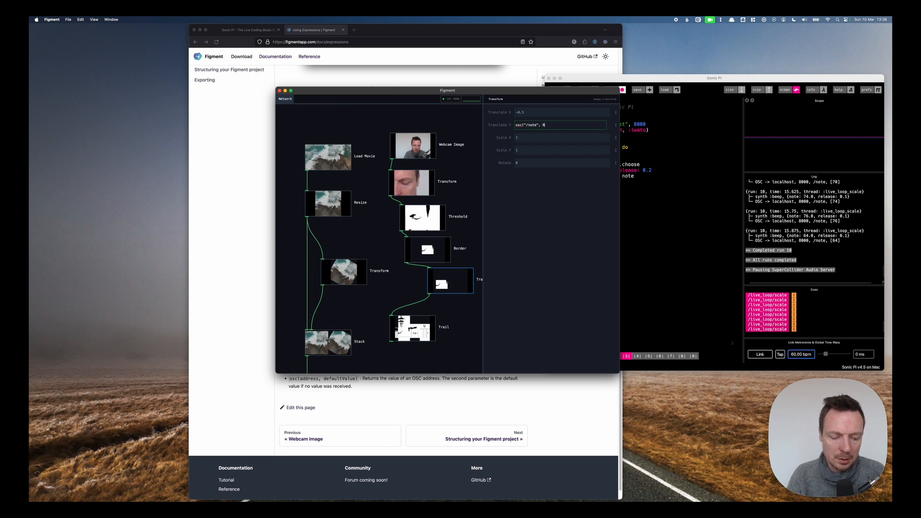
pyautogui.write('4)')
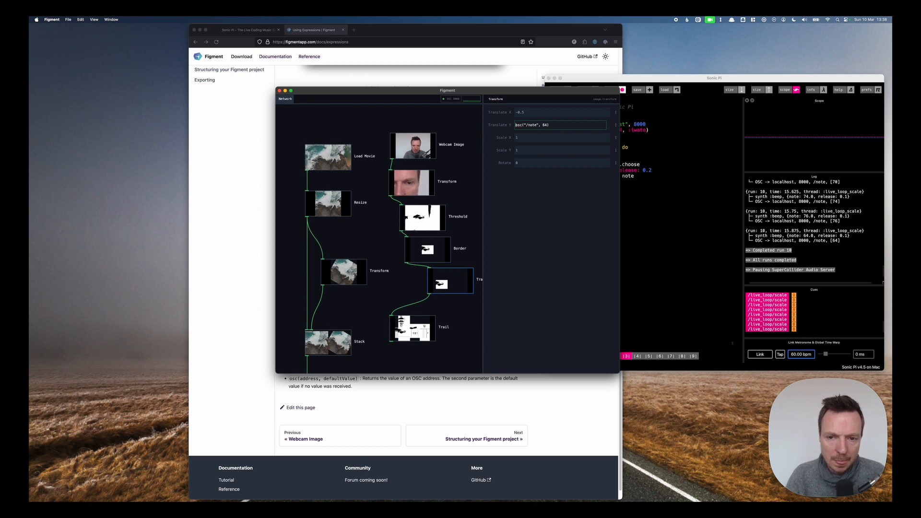
pyautogui.press('Return')
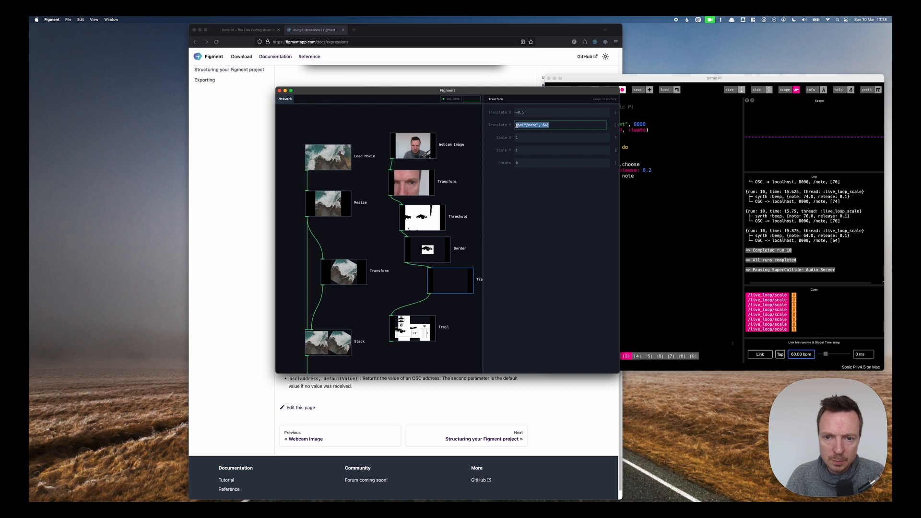
# Wrap the translate Y expression as map(osc("/note", 64), 64, 76, -1, 1).
pyautogui.click(517, 126)
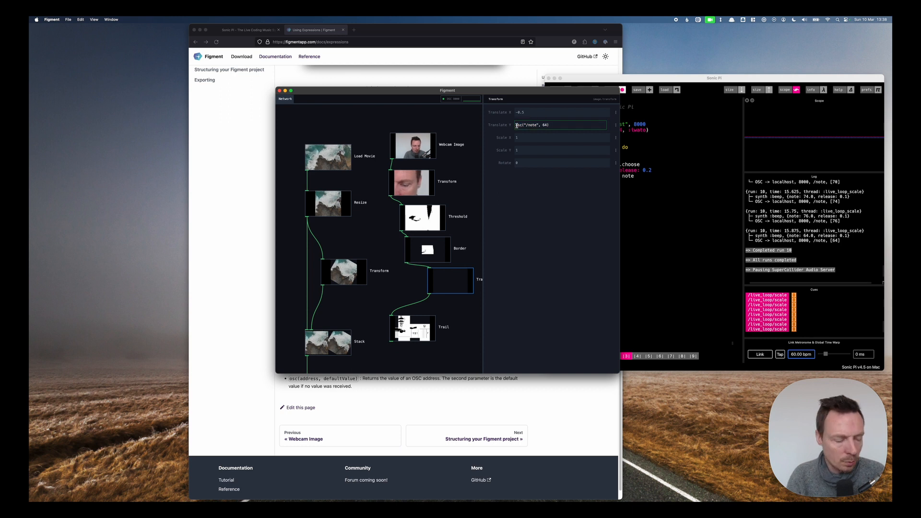
pyautogui.write('map(')
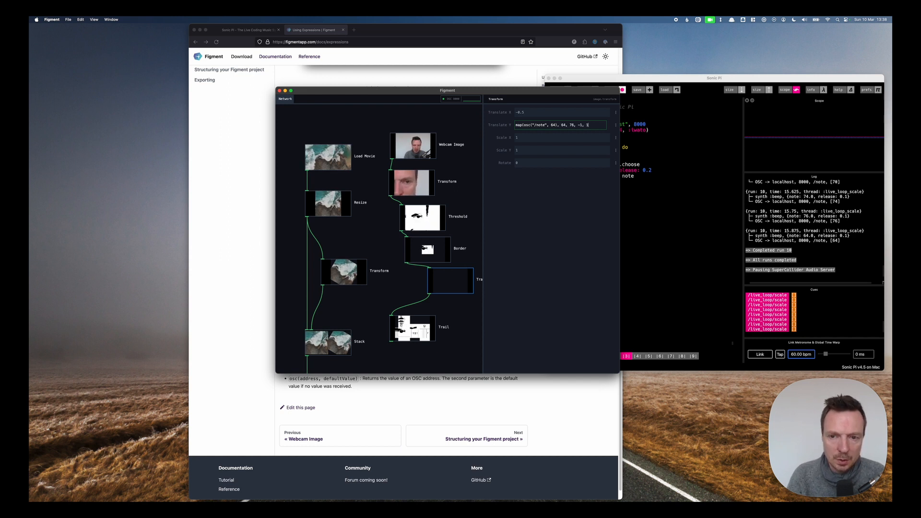
pyautogui.press('Return')
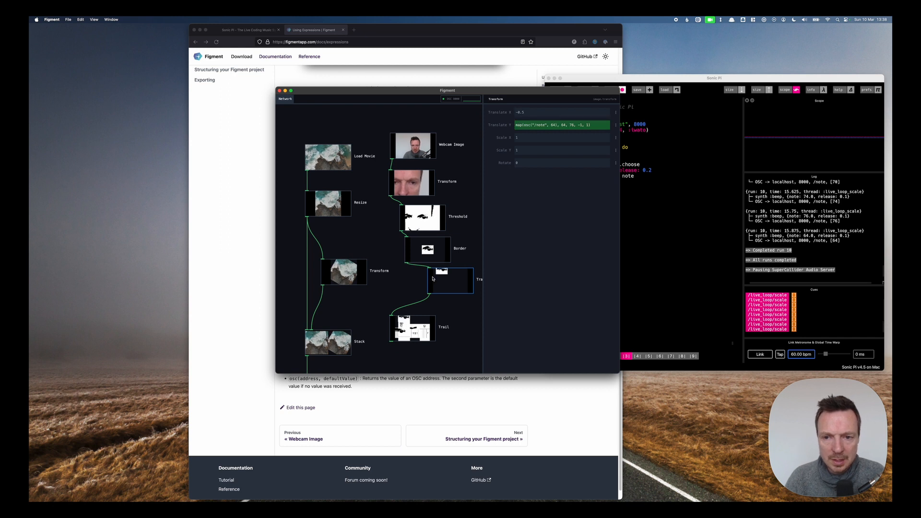
# Switch to Sonic Pi and run the code to preview the note-driven movement, stopping playback afterwards.
pyautogui.click(649, 81)
pyautogui.press('super+r')
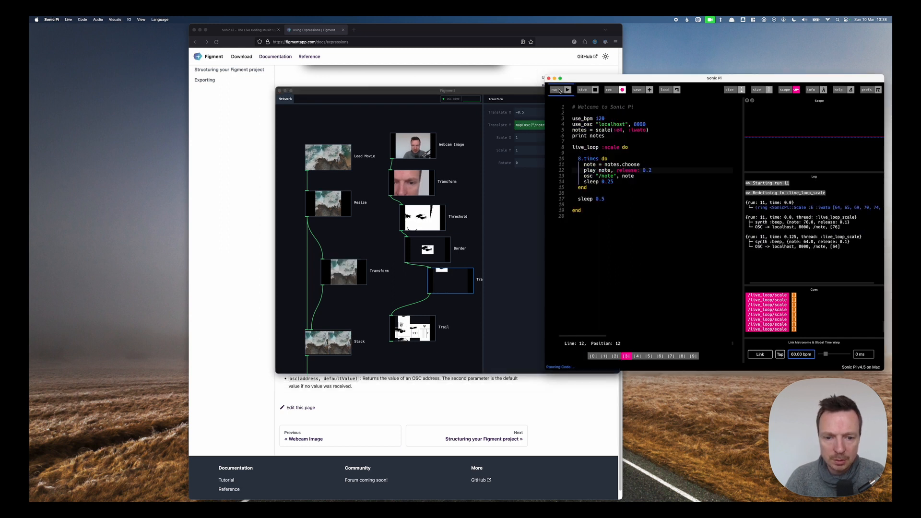
pyautogui.click(498, 91)
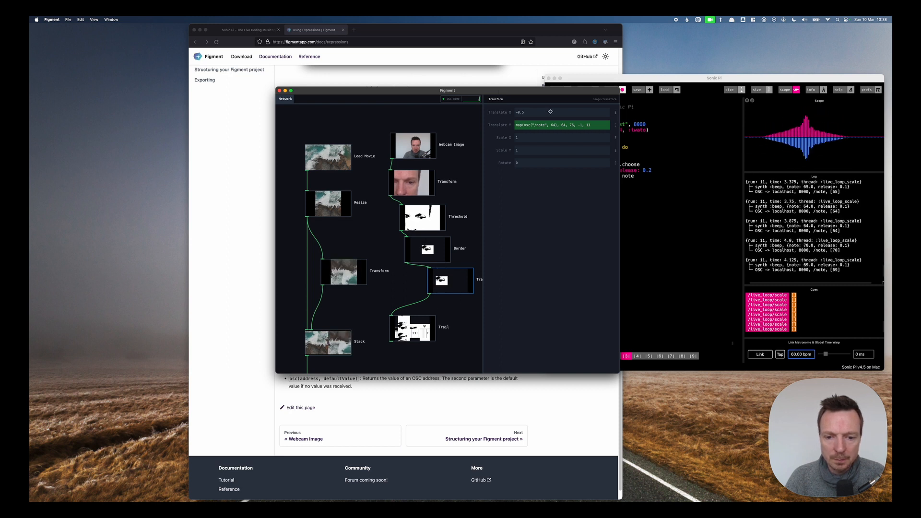
pyautogui.click(583, 81)
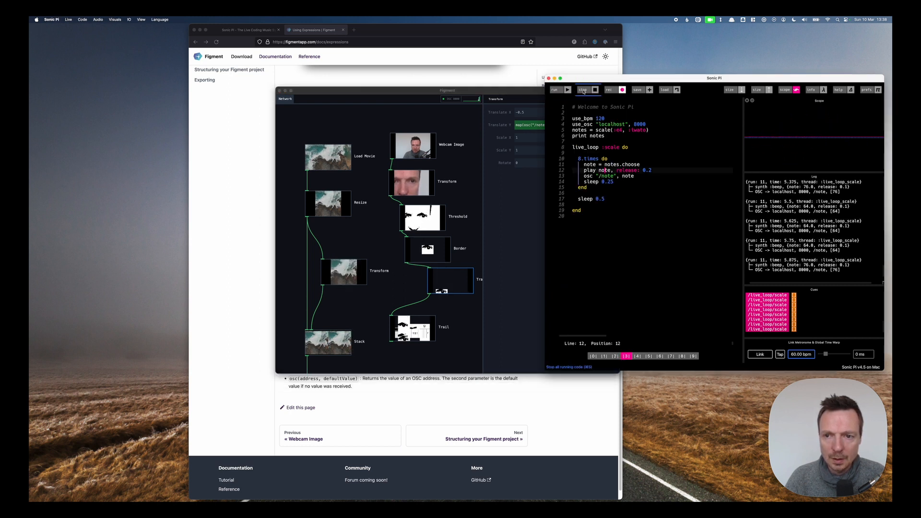
pyautogui.click(588, 89)
# Set the Transform's translate X to the expression pingPong(-1, 1, 10).
pyautogui.click(534, 108)
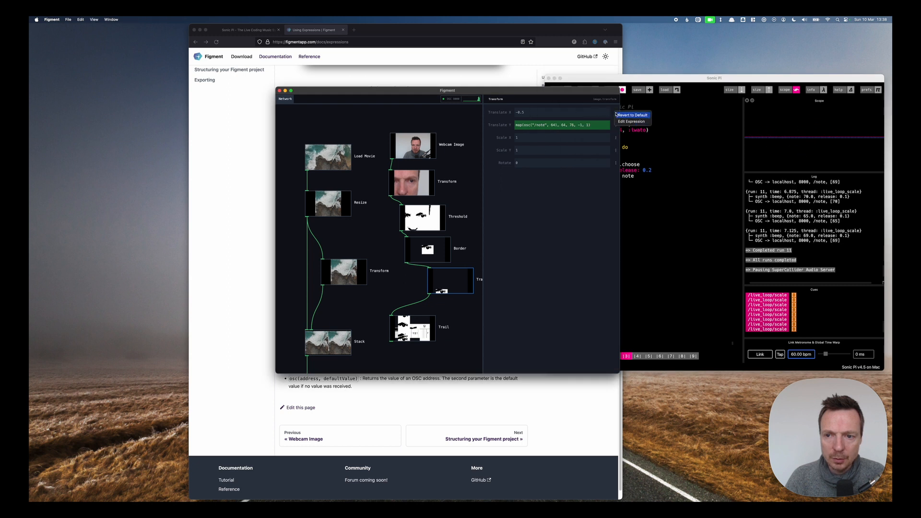
pyautogui.click(615, 124)
pyautogui.click(631, 121)
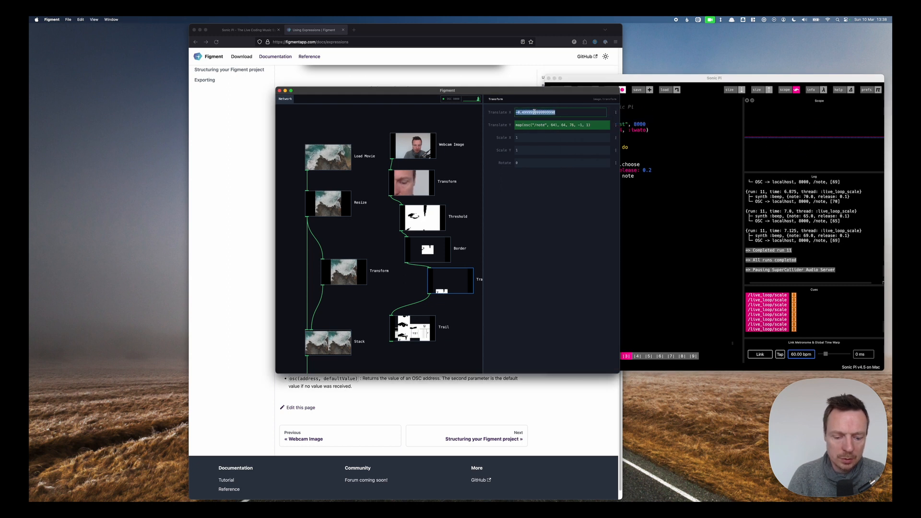
pyautogui.write('pingPong(-1.5, 1.5, 10')
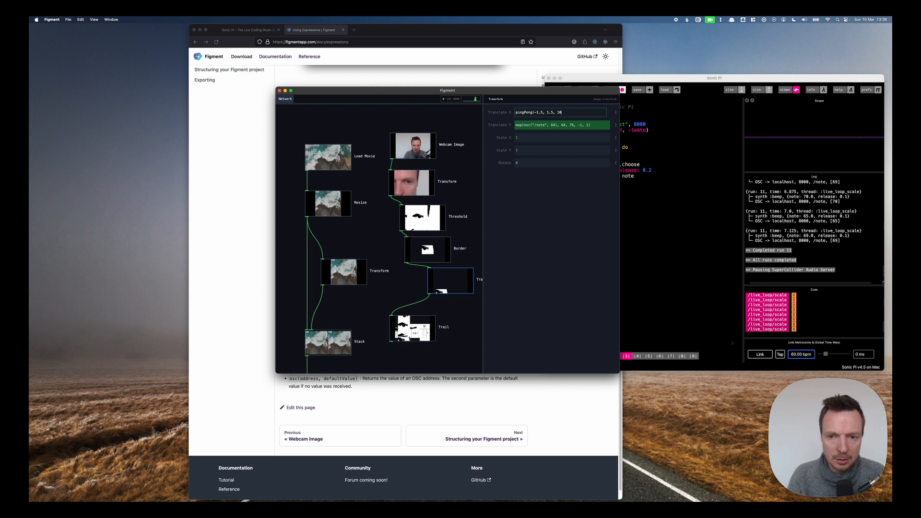
pyautogui.press('Return')
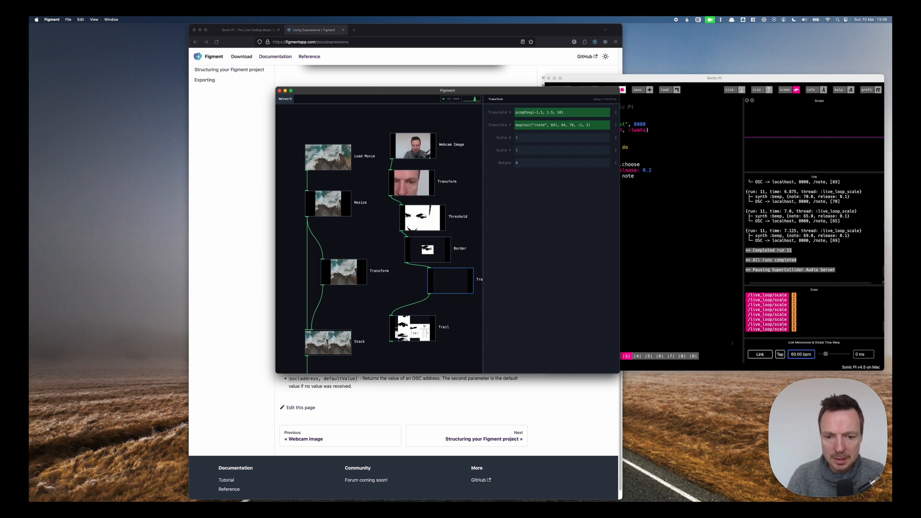
pyautogui.click(546, 113)
pyautogui.click(542, 111)
pyautogui.press('BackSpace')
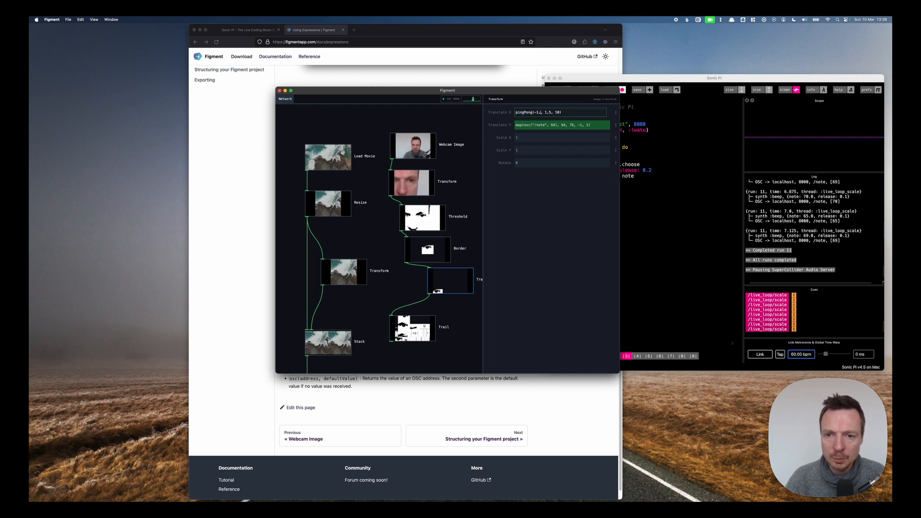
pyautogui.click(550, 112)
pyautogui.press('BackSpace')
pyautogui.press('BackSpace')
pyautogui.press('Return')
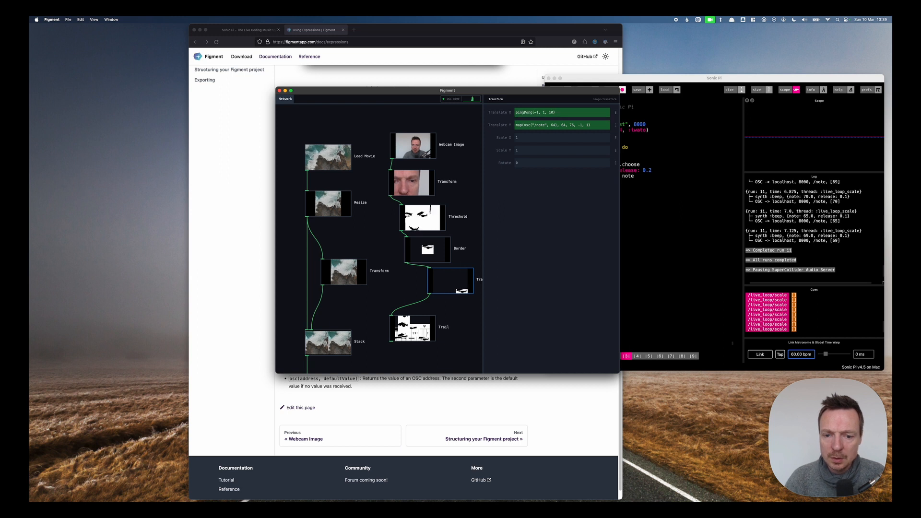
# Run the Sonic Pi code and inspect the Trail output up close while it plays, stopping playback at the end.
pyautogui.click(643, 86)
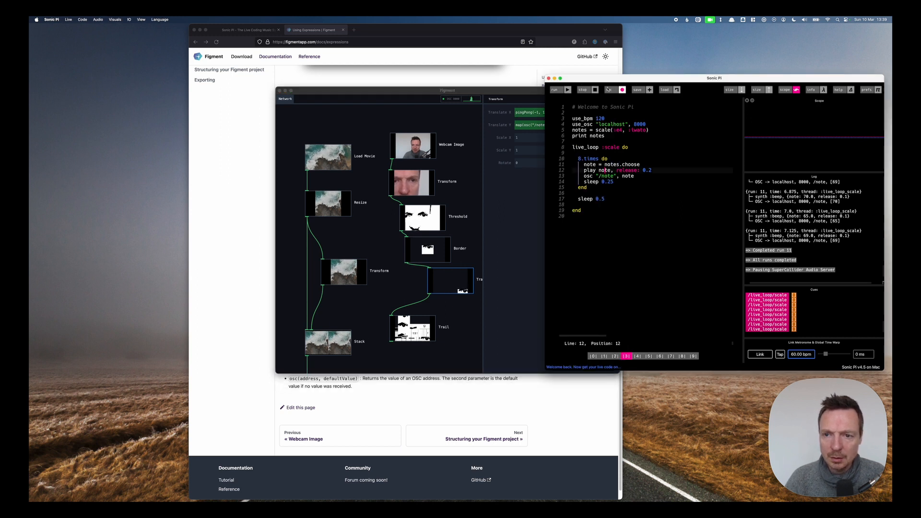
pyautogui.click(556, 90)
pyautogui.scroll(2, 456, 320)
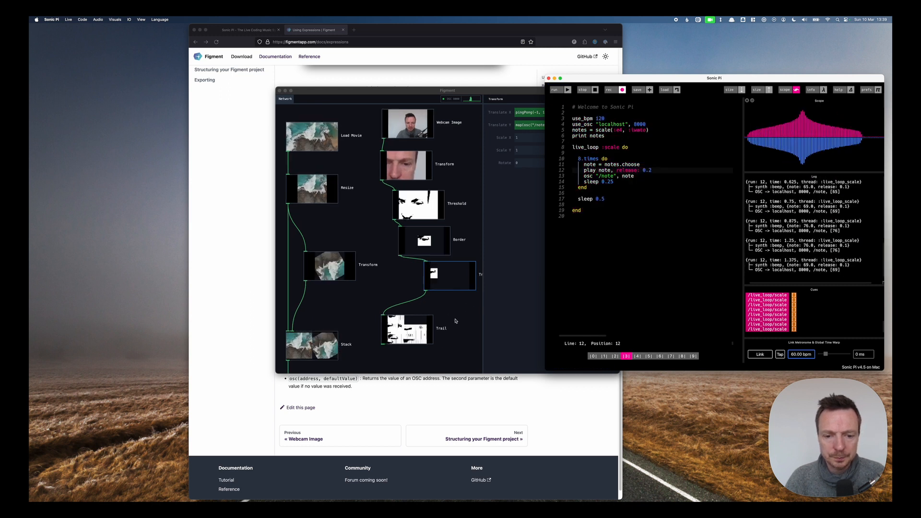
pyautogui.scroll(5, 453, 320)
pyautogui.click(457, 267)
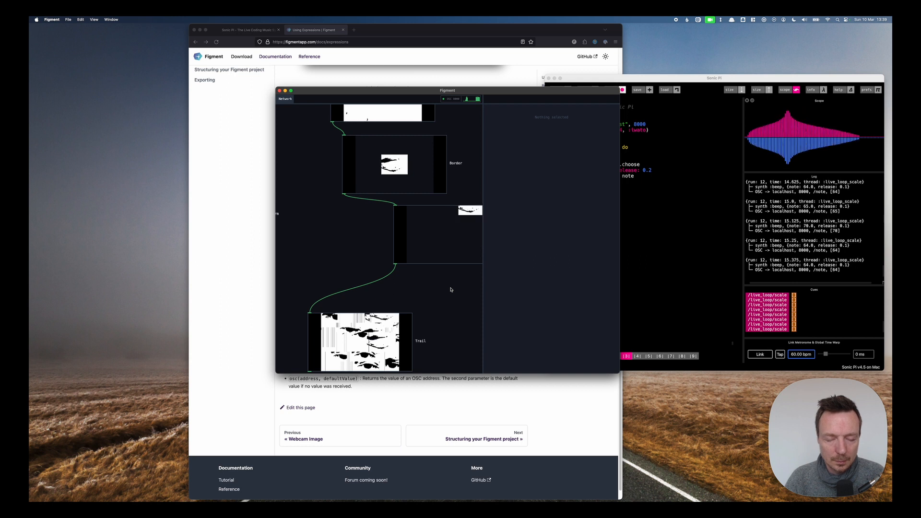
pyautogui.scroll(-1, 451, 282)
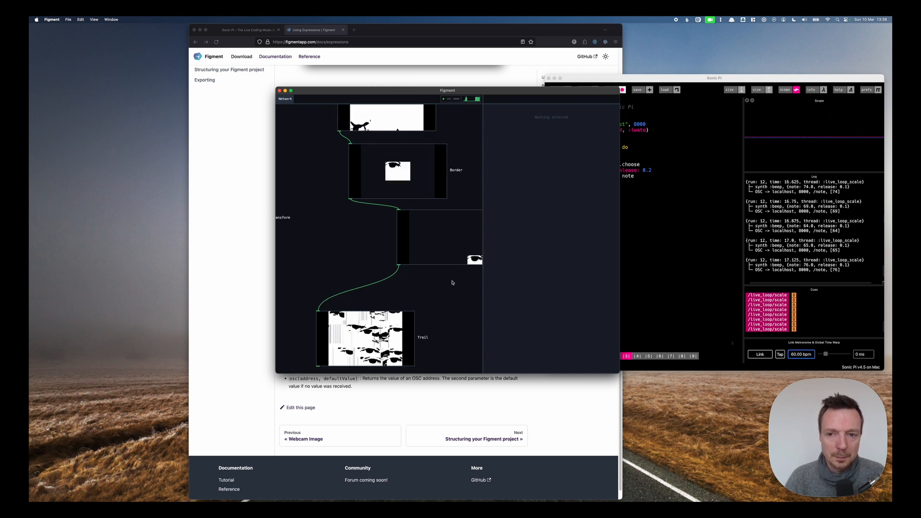
pyautogui.scroll(-2, 451, 282)
pyautogui.click(585, 78)
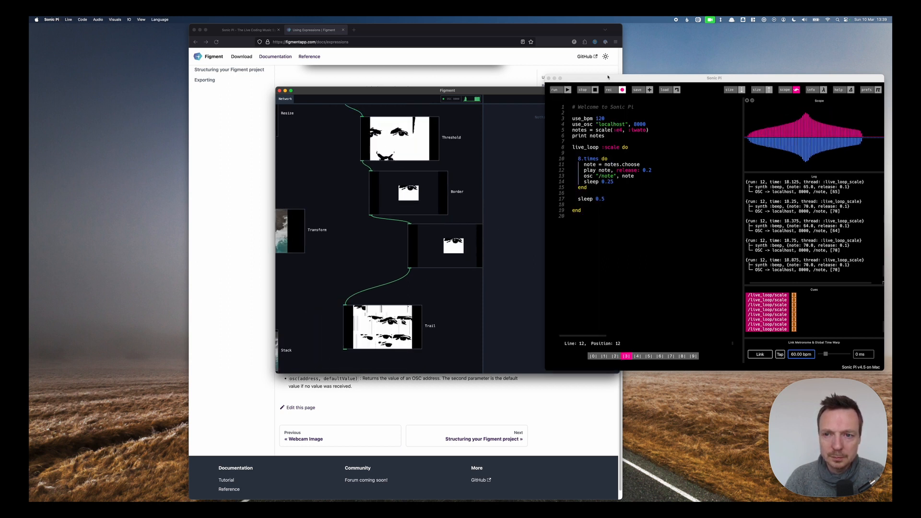
pyautogui.click(586, 91)
pyautogui.click(465, 275)
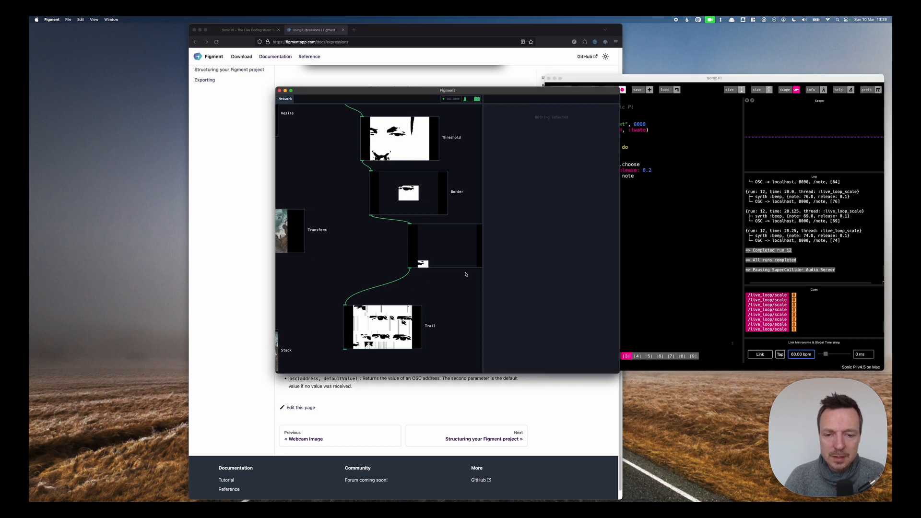
pyautogui.scroll(-3, 446, 153)
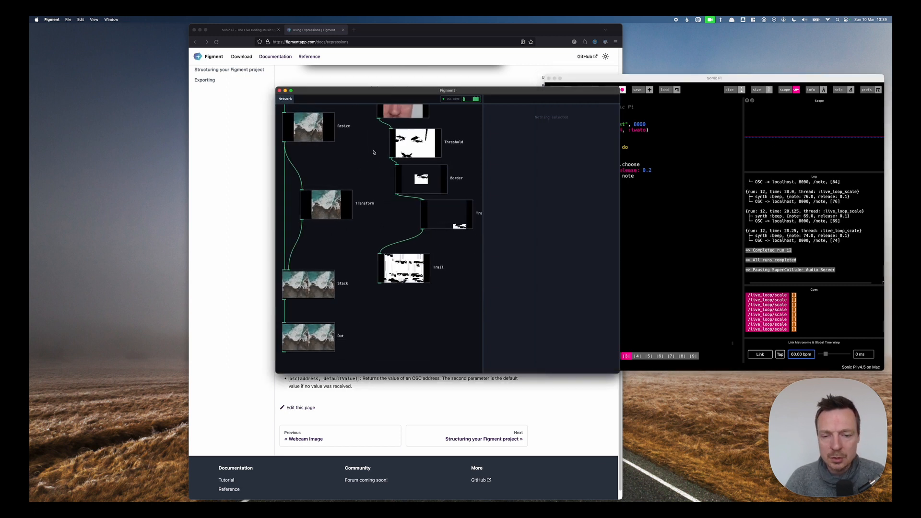
pyautogui.scroll(-2, 377, 153)
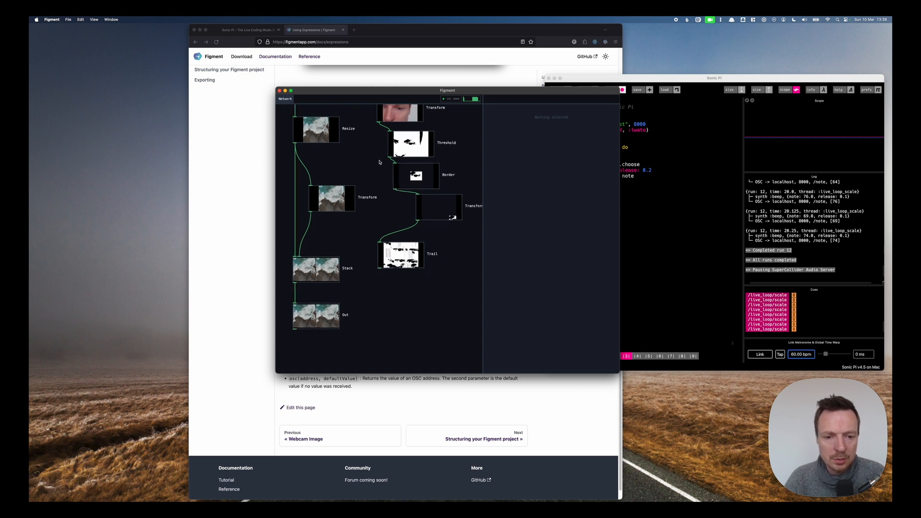
pyautogui.scroll(3, 379, 162)
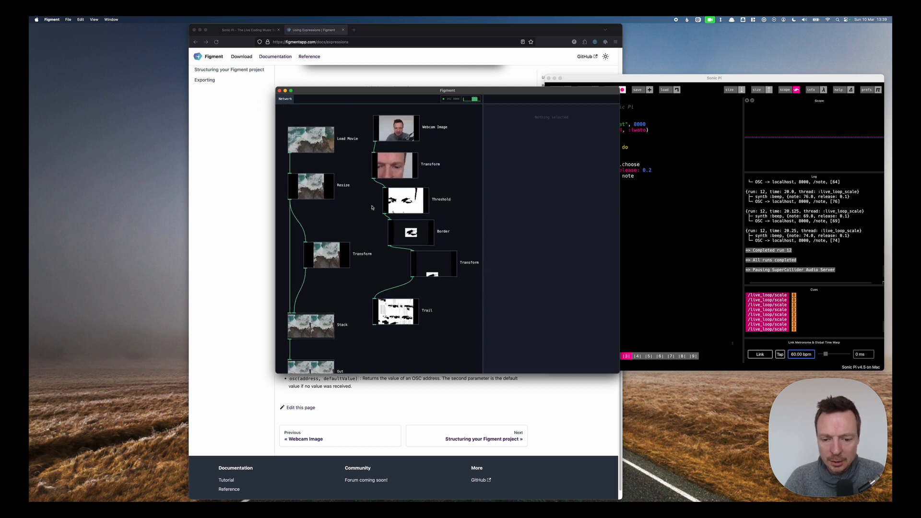
pyautogui.scroll(-1, 366, 175)
pyautogui.scroll(-1, 358, 201)
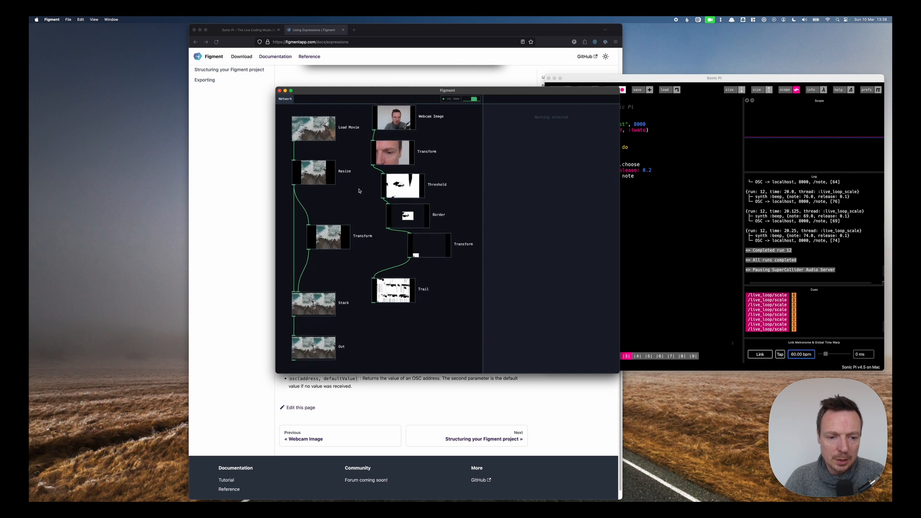